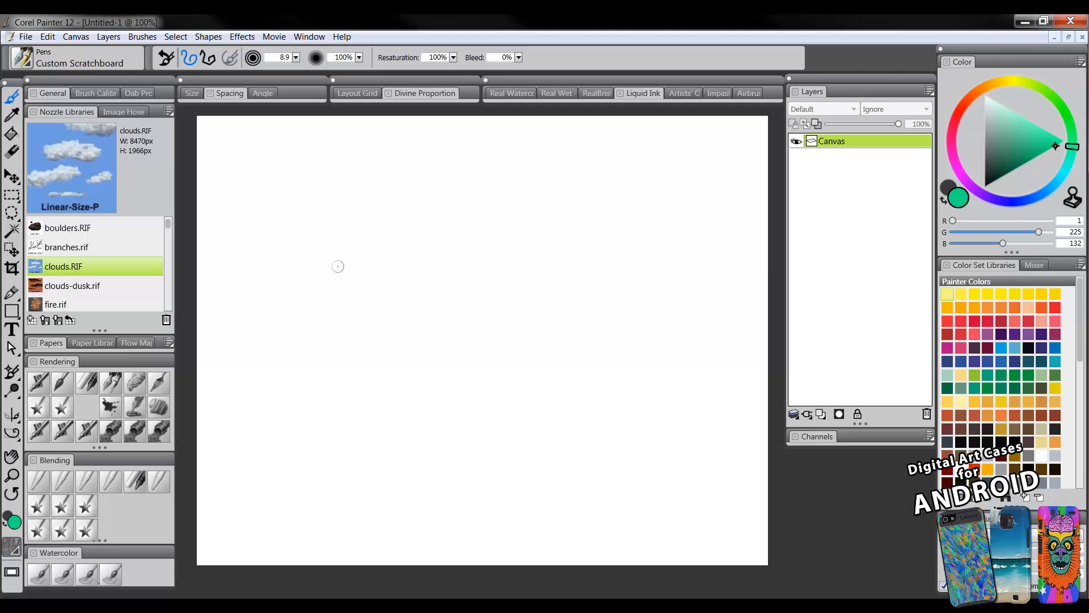
Step: Try out a pen stroke and Image Hose cloud strokes on the blank canvas, undoing each test
drag(372, 248, 442, 258)
key(ctrl+z)
click(110, 431)
click(398, 245)
key(ctrl+z)
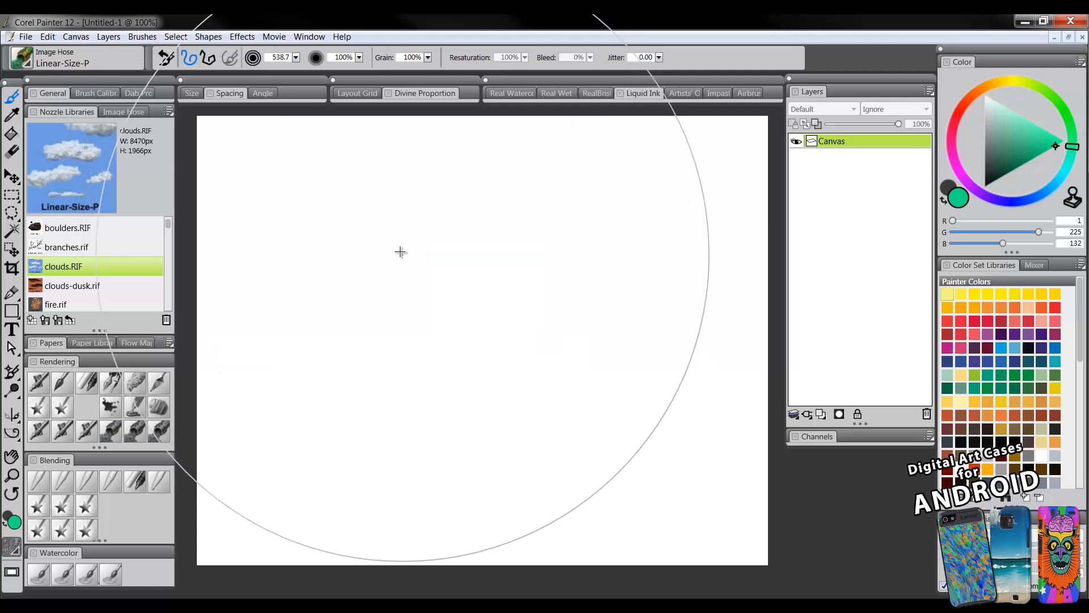
mouse_move(401, 249)
mouse_down()
mouse_move(365, 280)
mouse_move(450, 284)
mouse_move(425, 275)
mouse_move(472, 248)
mouse_move(523, 256)
mouse_move(545, 276)
mouse_move(641, 227)
mouse_move(677, 237)
mouse_move(644, 223)
mouse_up()
key(ctrl+z)
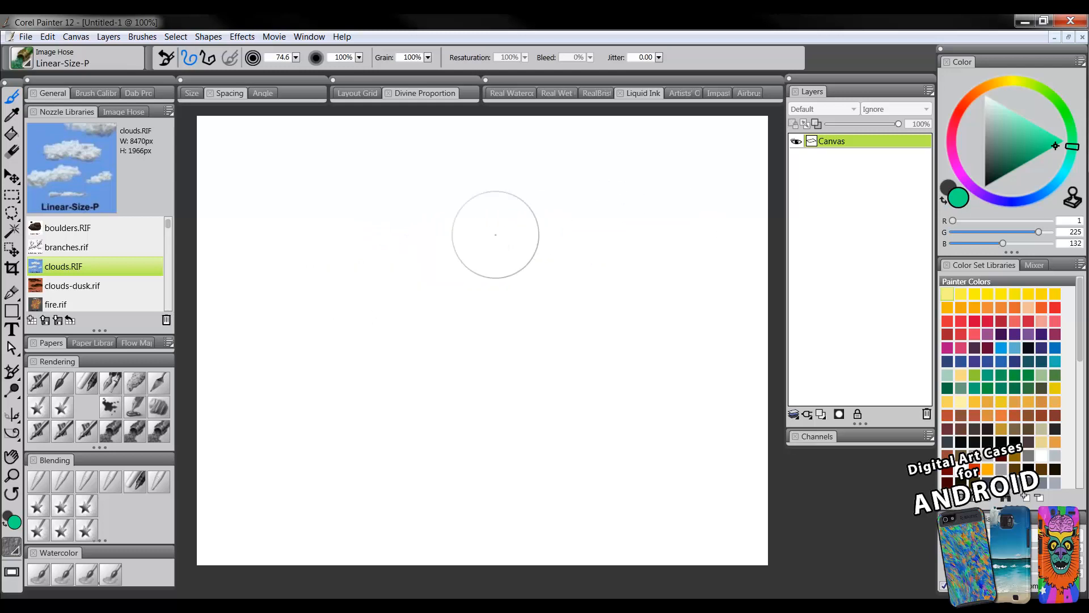
mouse_move(428, 314)
mouse_down()
mouse_move(449, 319)
mouse_move(396, 307)
mouse_up()
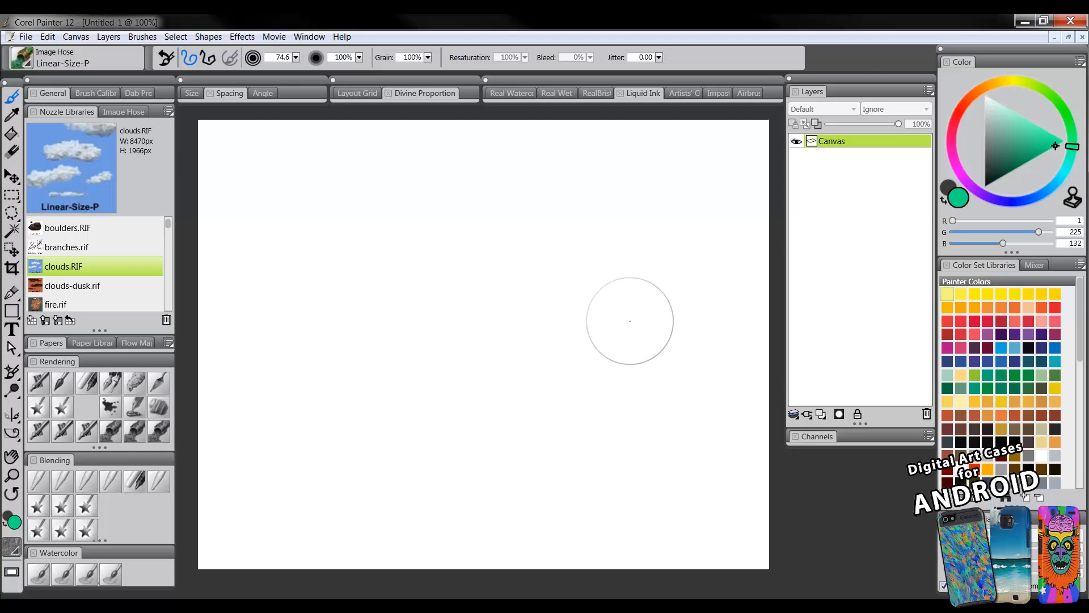
key(space)
mouse_move(603, 329)
mouse_down()
mouse_move(617, 324)
mouse_move(616, 335)
mouse_up()
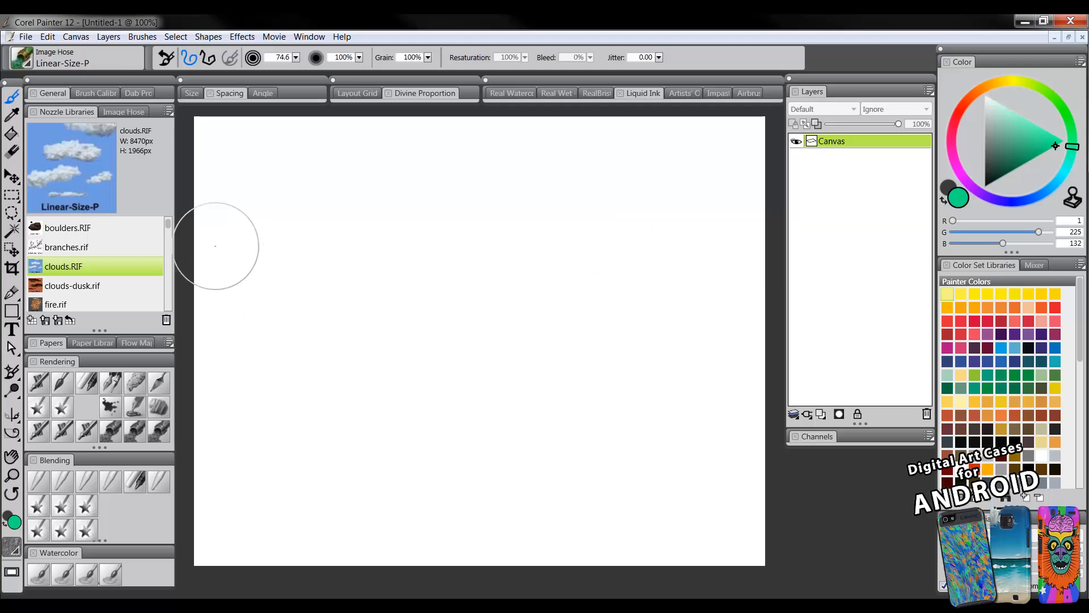
Step: Fill the whole canvas with light blue (RGB 124, 172, 230) using the Paint Bucket set to Current Color
click(12, 135)
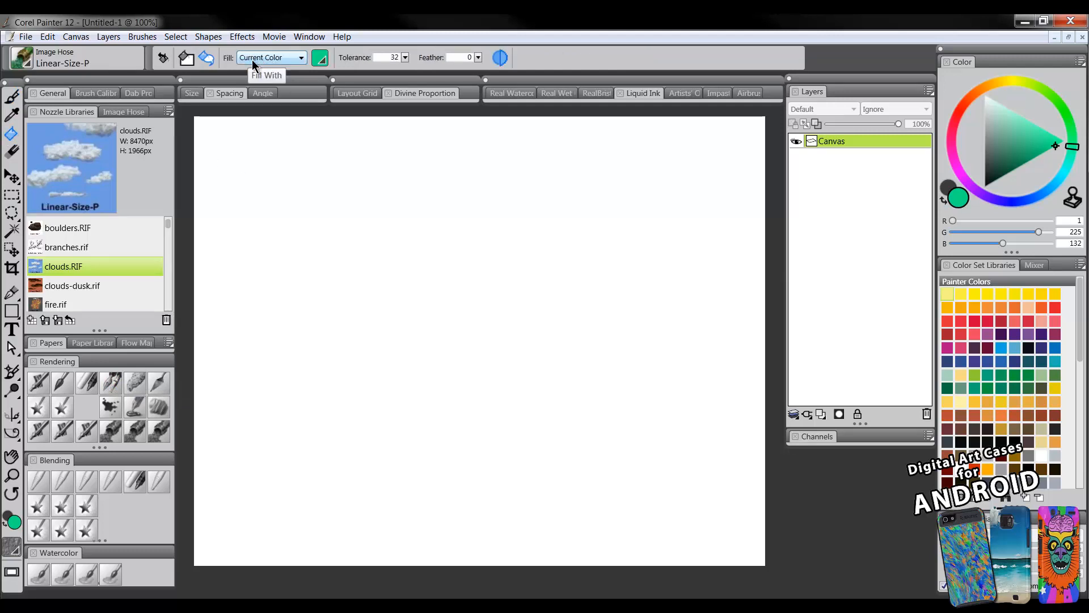
click(267, 57)
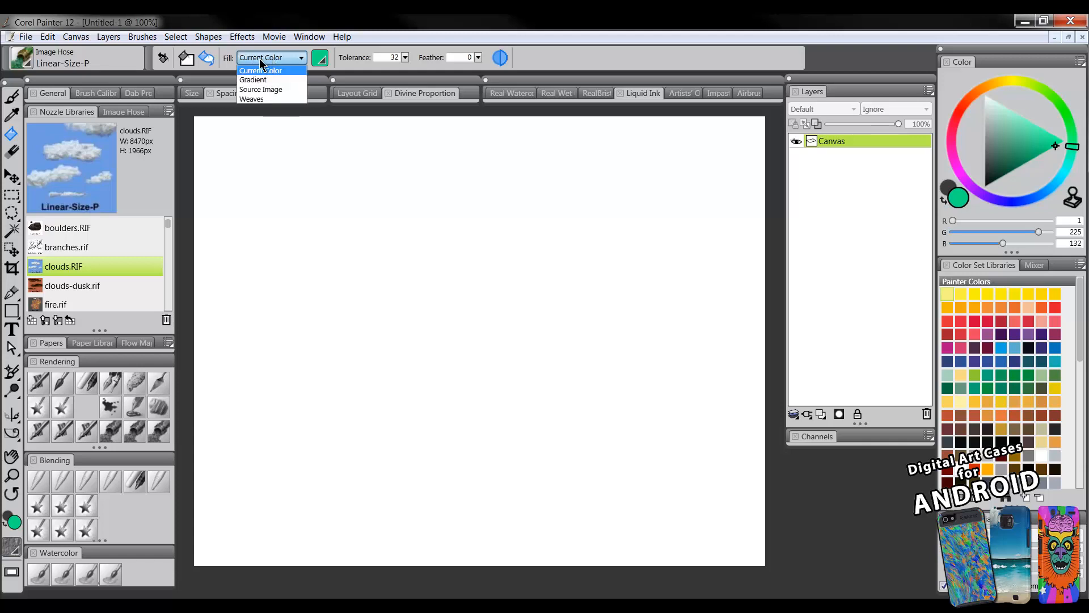
click(260, 71)
click(263, 61)
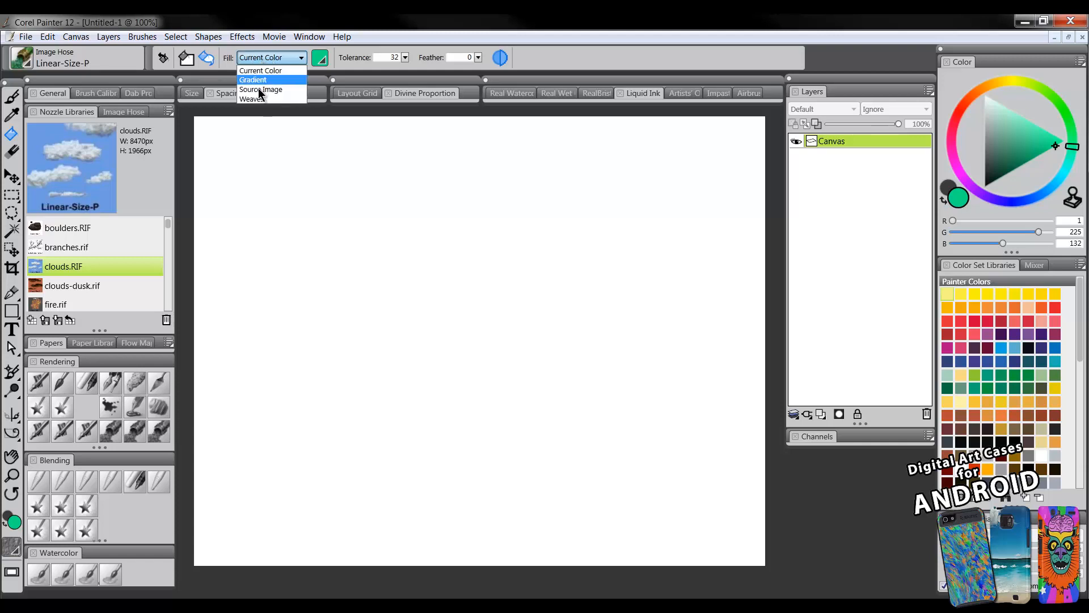
click(270, 56)
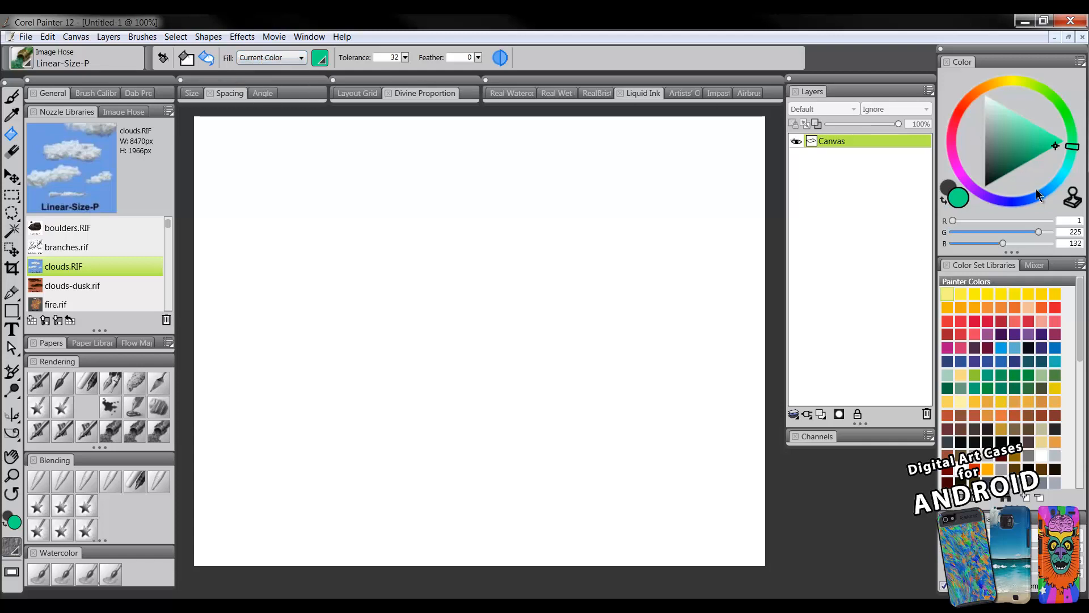
drag(1039, 193, 1045, 192)
drag(1027, 139, 1017, 126)
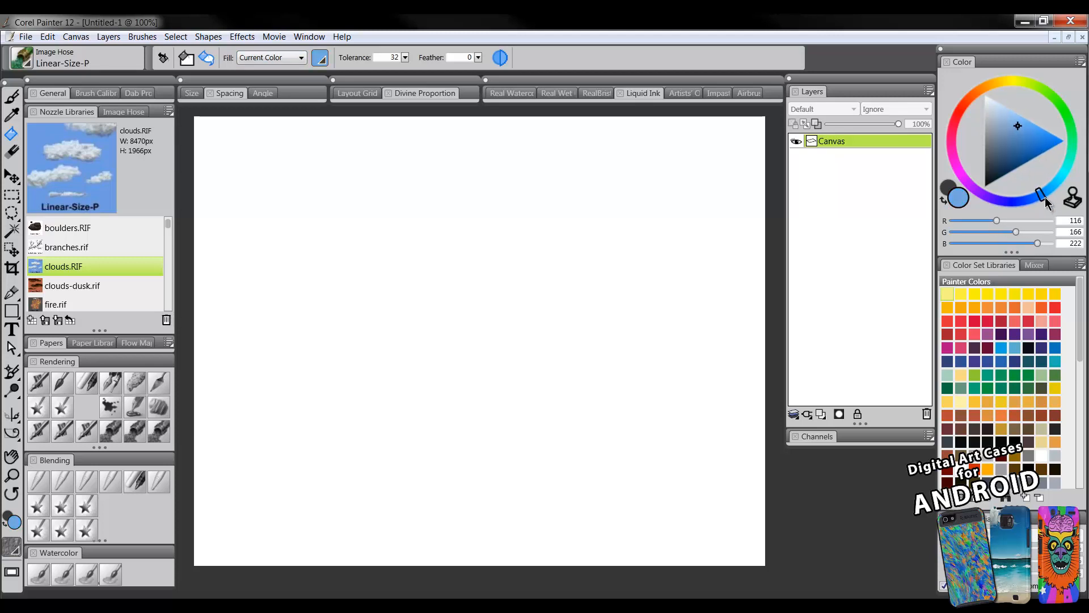
mouse_move(1046, 196)
mouse_down()
mouse_move(1053, 188)
mouse_move(1026, 196)
mouse_move(1050, 192)
mouse_move(1015, 122)
mouse_up()
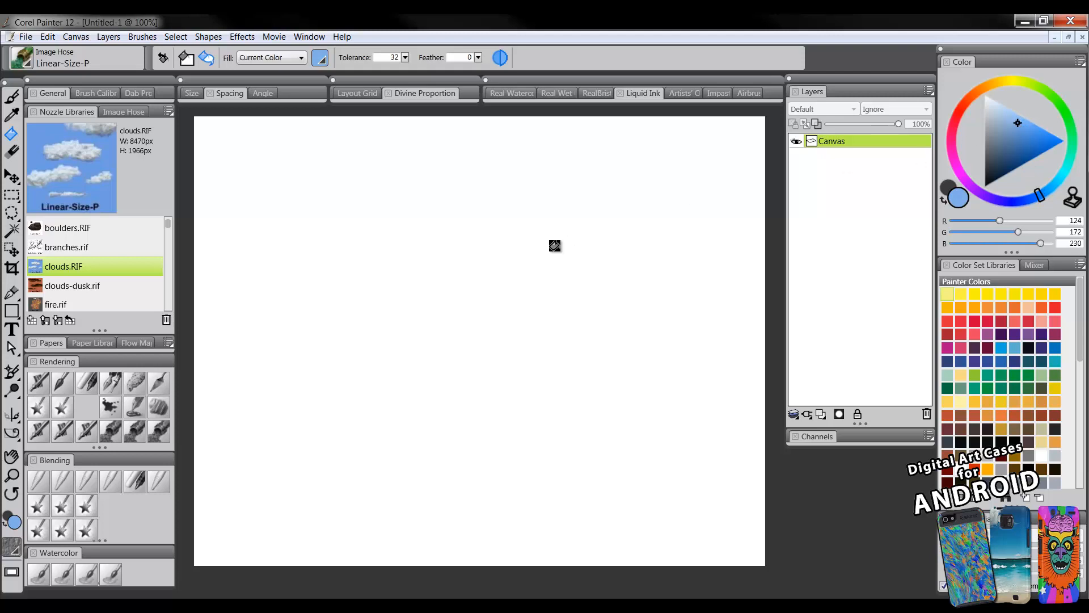
click(504, 262)
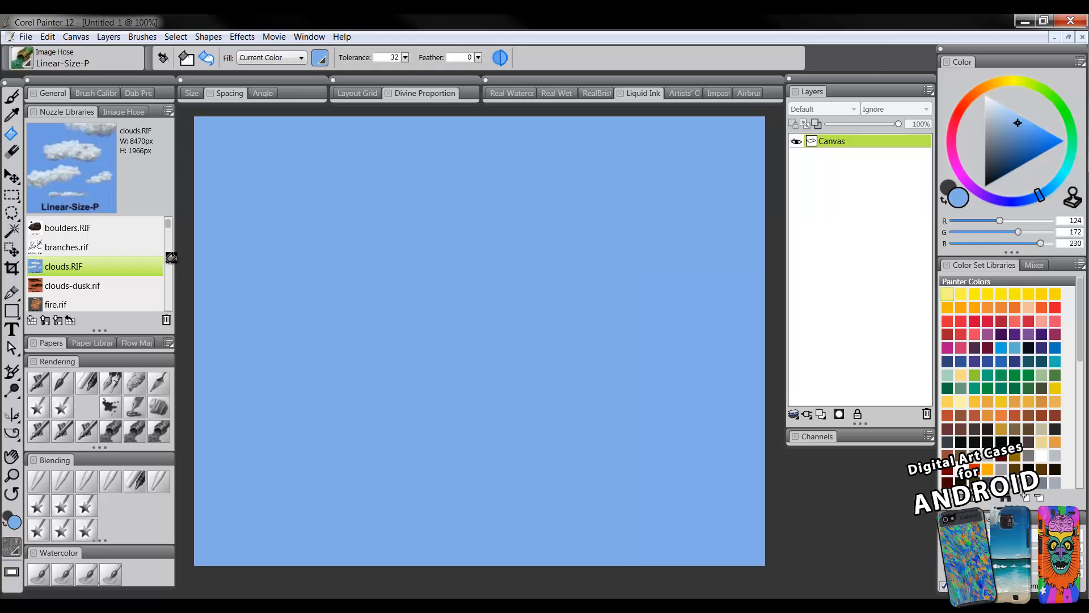
Step: Airbrush dark blue (RGB 1, 43, 137) across the upper sky with the Digital Airbrush to form a gradient
click(40, 383)
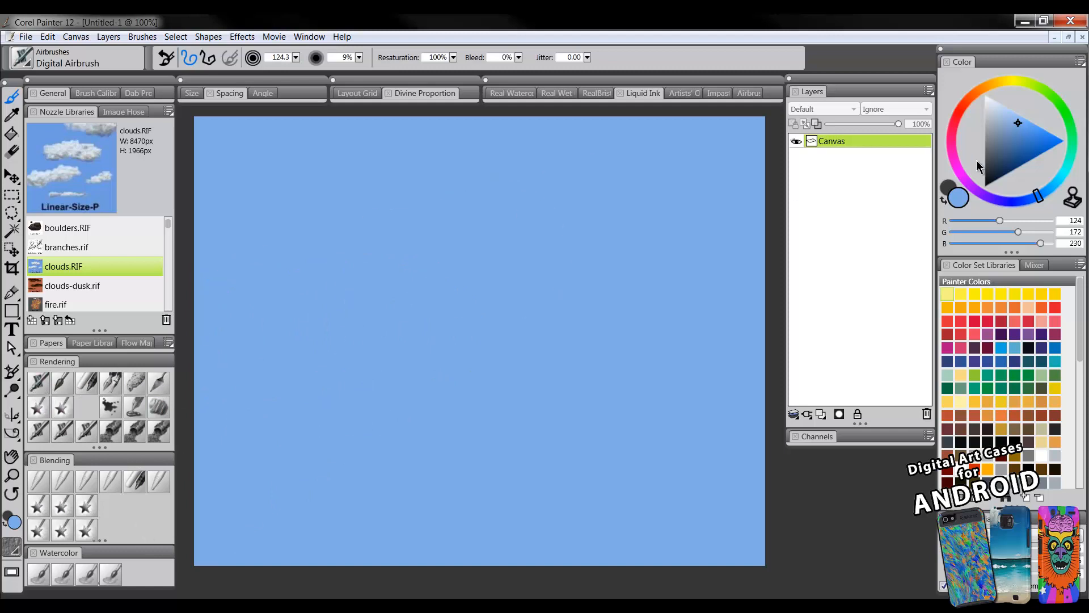
click(1015, 164)
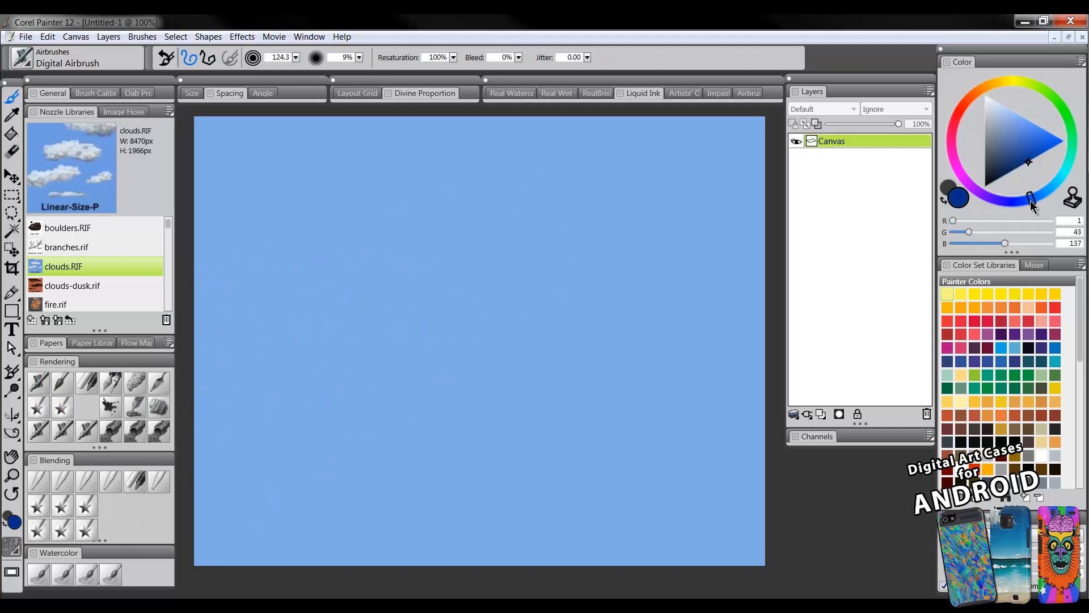
key(Tab)
mouse_move(317, 159)
mouse_down()
mouse_move(414, 97)
mouse_move(262, 102)
mouse_move(865, 114)
mouse_move(367, 118)
mouse_move(87, 227)
mouse_move(805, 223)
mouse_move(450, 260)
mouse_move(193, 323)
mouse_move(243, 126)
mouse_move(819, 114)
mouse_move(236, 122)
mouse_move(165, 194)
mouse_move(613, 243)
mouse_move(805, 338)
mouse_move(171, 440)
mouse_move(770, 217)
mouse_up()
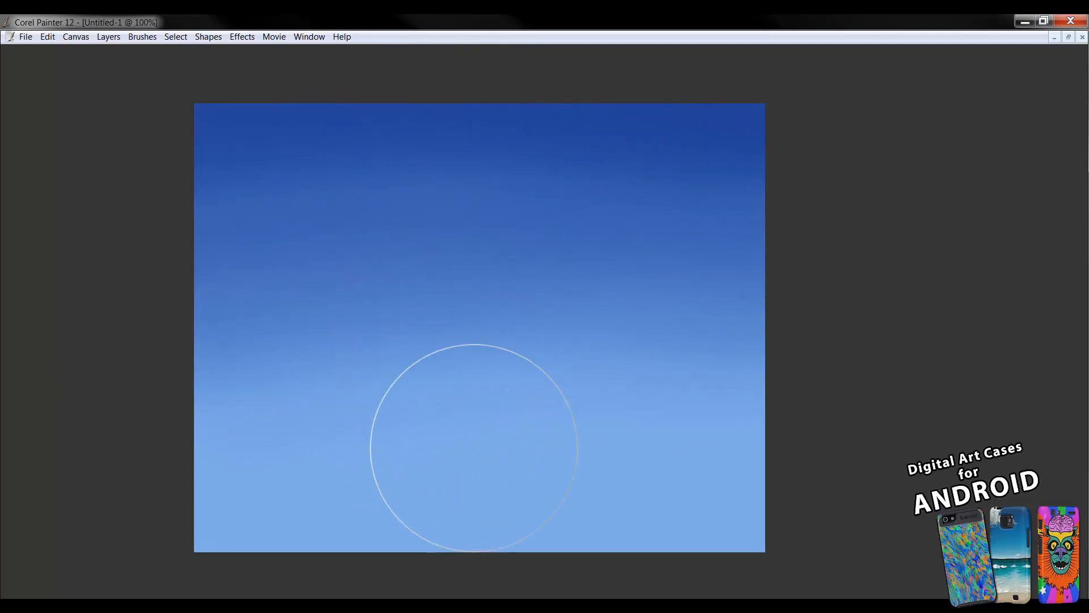
key(Tab)
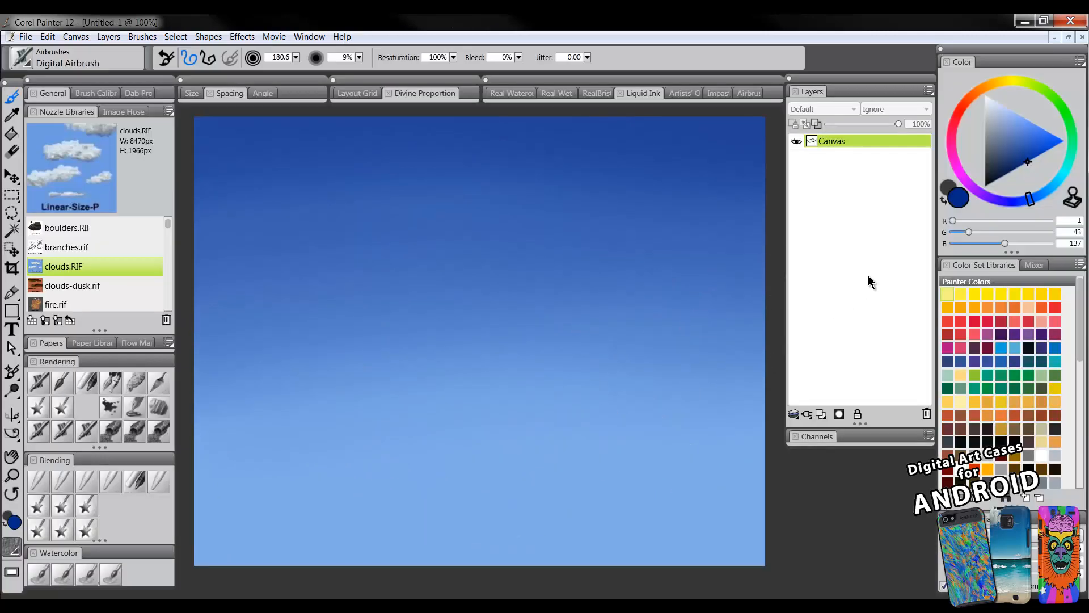
Step: Sample the lower sky's blue, lighten it to RGB 190, 226, 255, and airbrush it across the lower half of the sky
alt+click(526, 557)
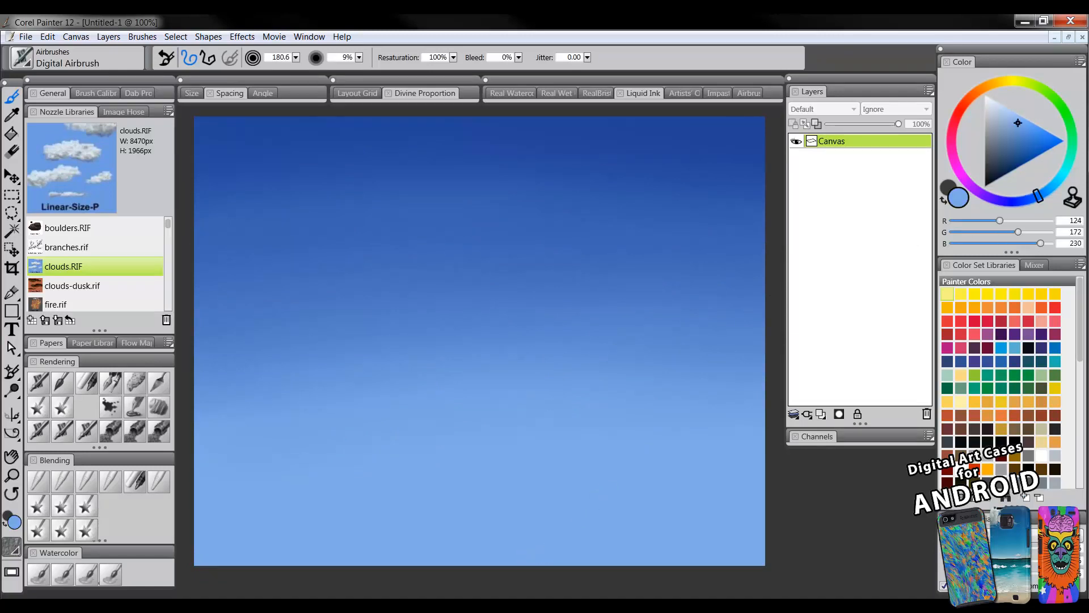
drag(1016, 122, 1008, 108)
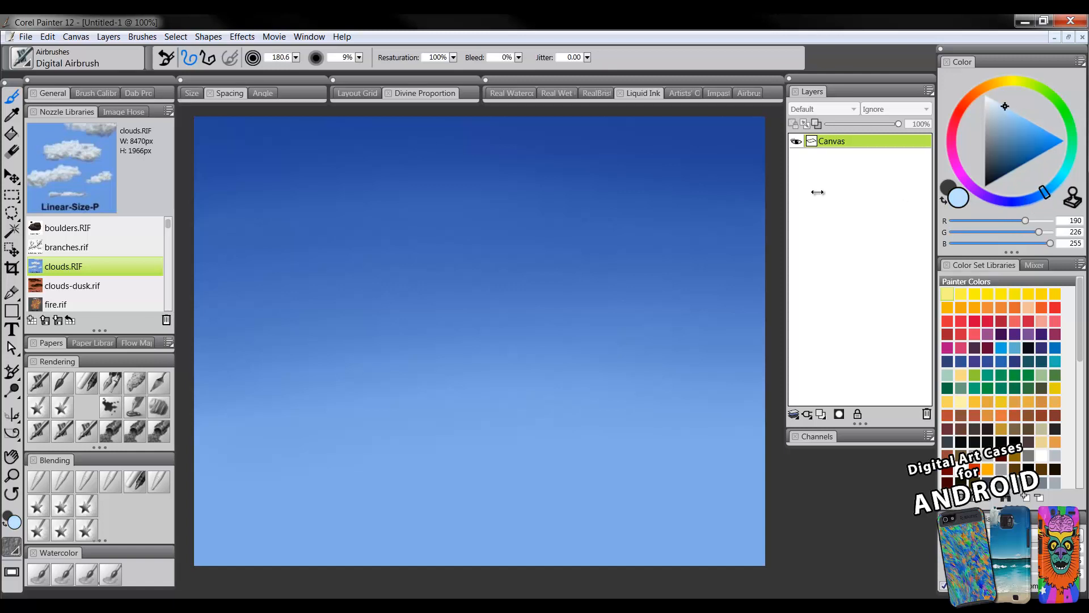
key(Tab)
scroll(432, 455, down, 3)
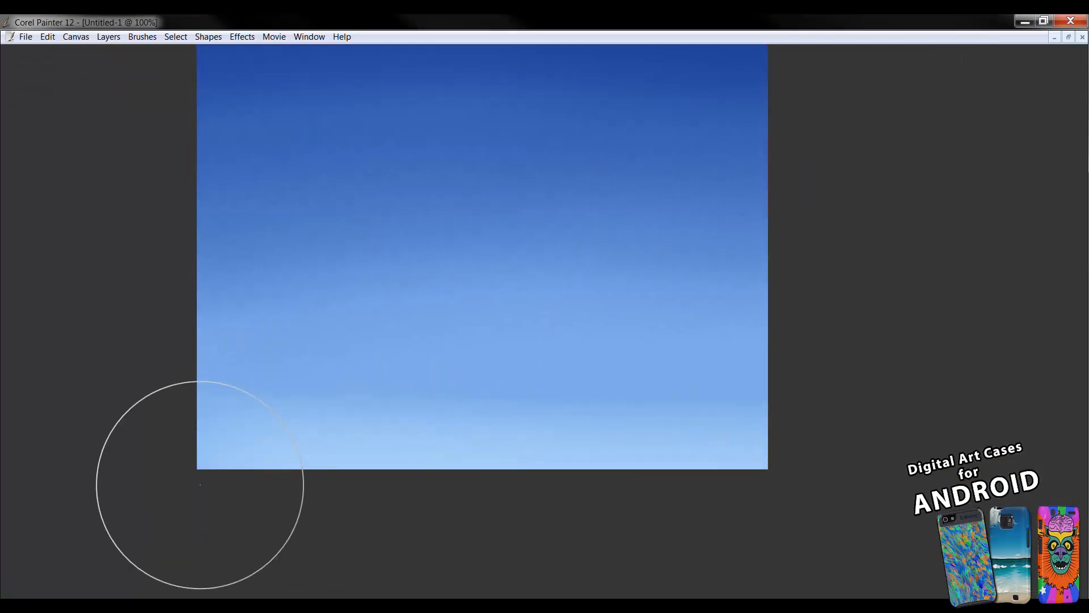
mouse_move(199, 485)
mouse_down()
mouse_move(892, 460)
mouse_move(281, 390)
mouse_move(265, 345)
mouse_move(916, 347)
mouse_move(114, 256)
mouse_move(788, 402)
mouse_move(361, 493)
mouse_move(848, 508)
mouse_up()
key(space)
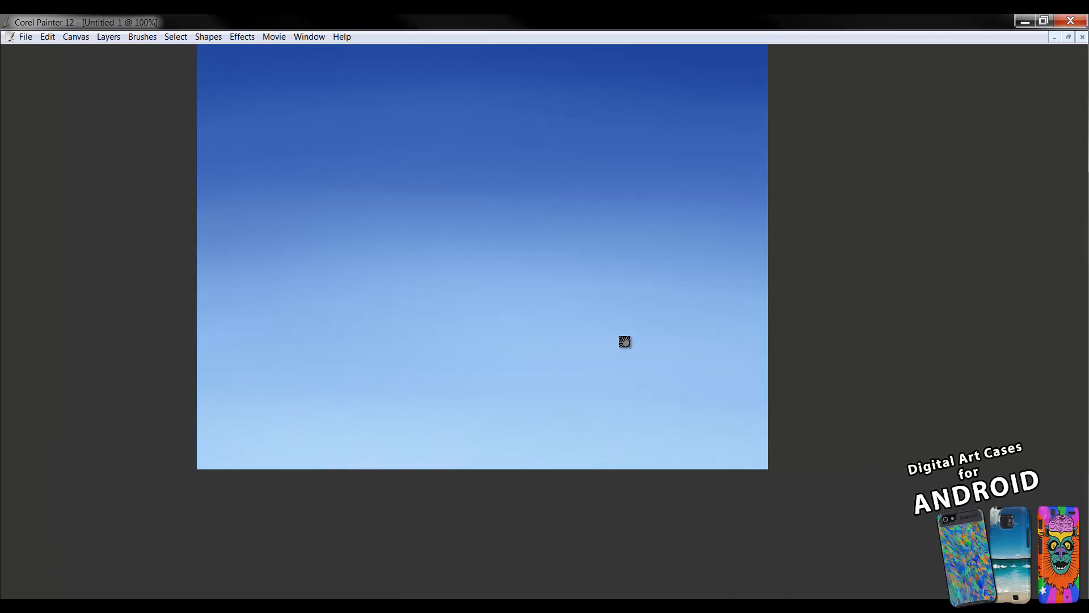
drag(624, 342, 635, 399)
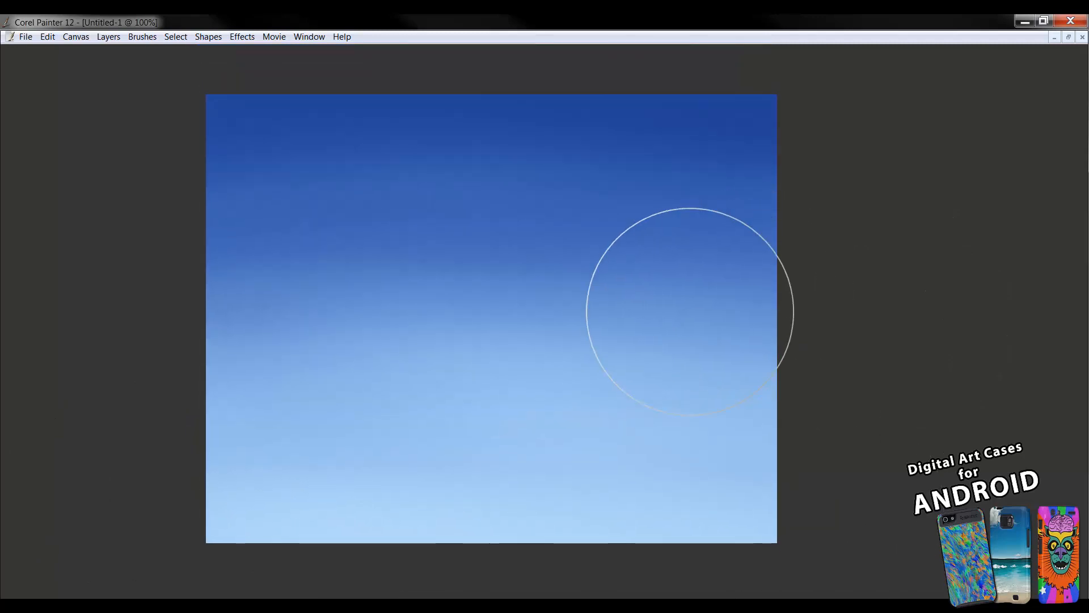
Step: Airbrush a pale warm yellow (RGB 255, 250, 222) glow along the lower edge of the sky
key(Tab)
drag(1001, 111, 997, 96)
click(1004, 83)
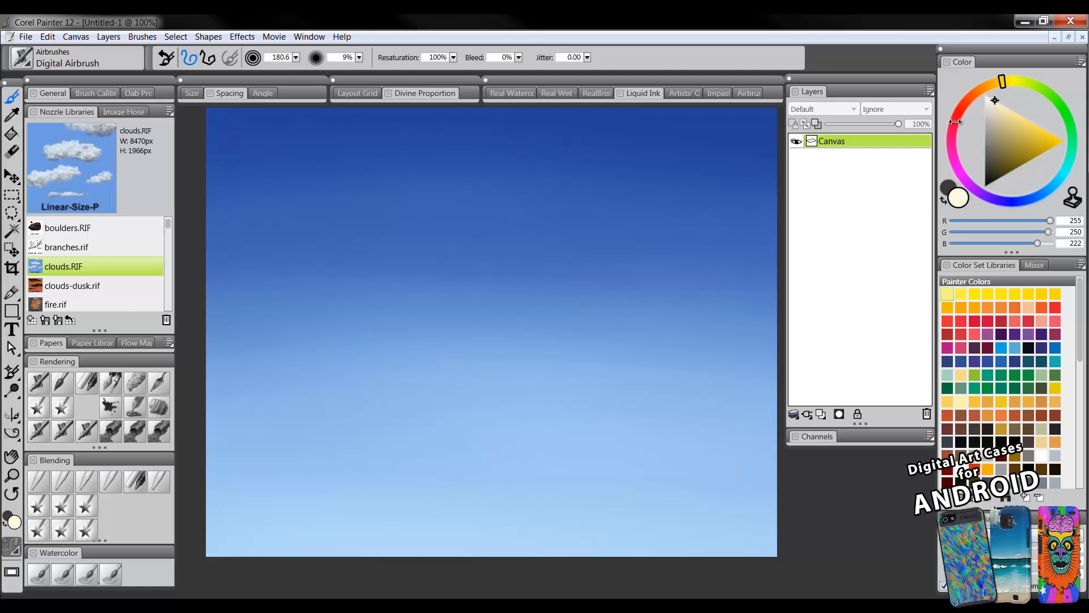
key(Tab)
mouse_move(663, 514)
mouse_down()
mouse_move(159, 507)
mouse_move(930, 472)
mouse_move(118, 543)
mouse_move(924, 530)
mouse_up()
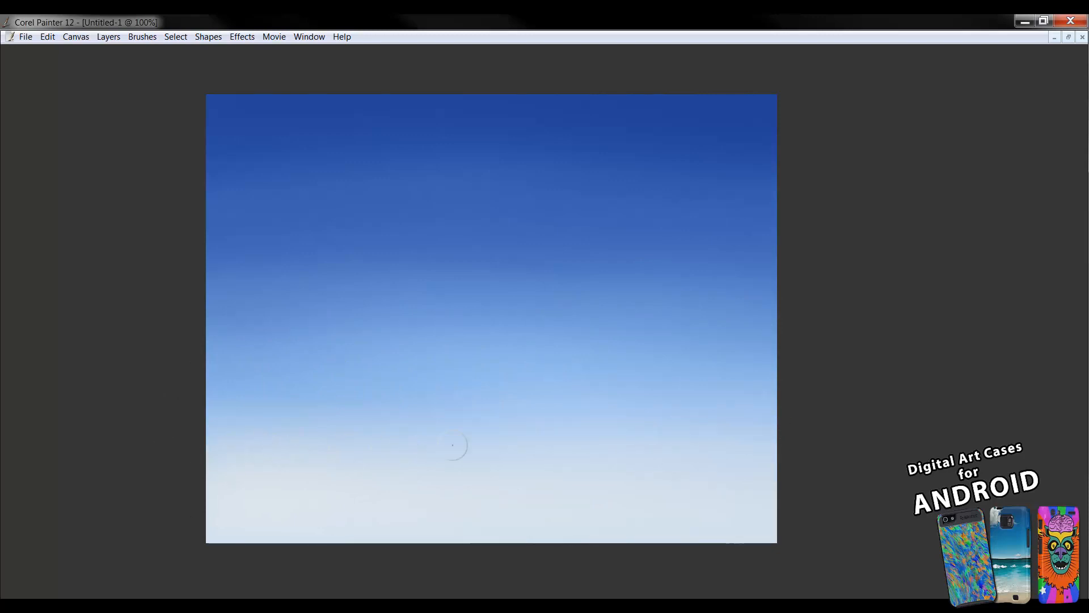
key(Tab)
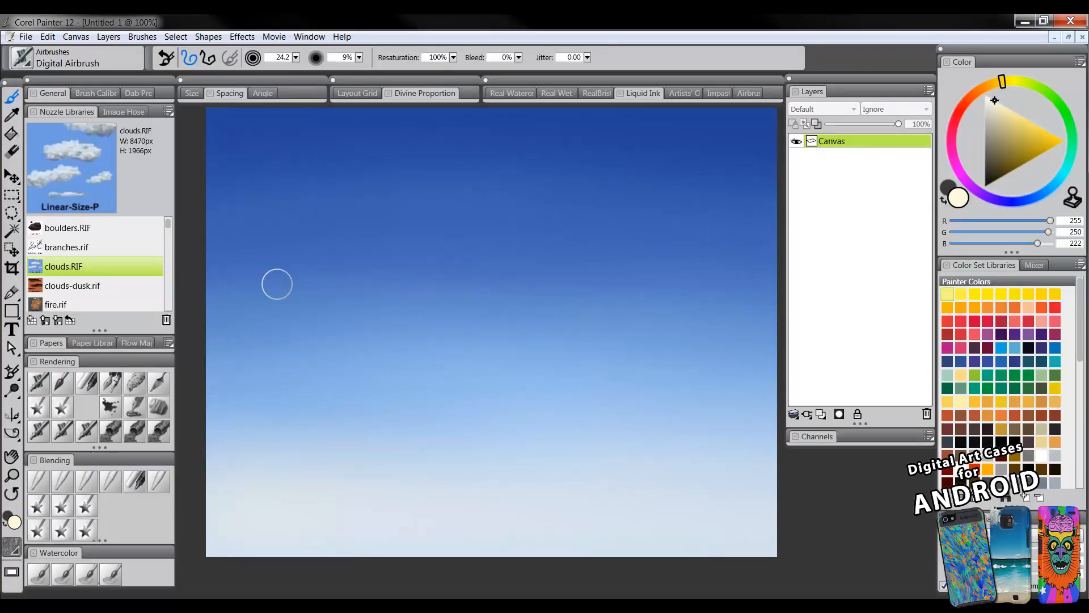
Step: Apply the Soften effect to the sky with a Circular aperture and an amount of 3.00
drag(614, 257, 608, 272)
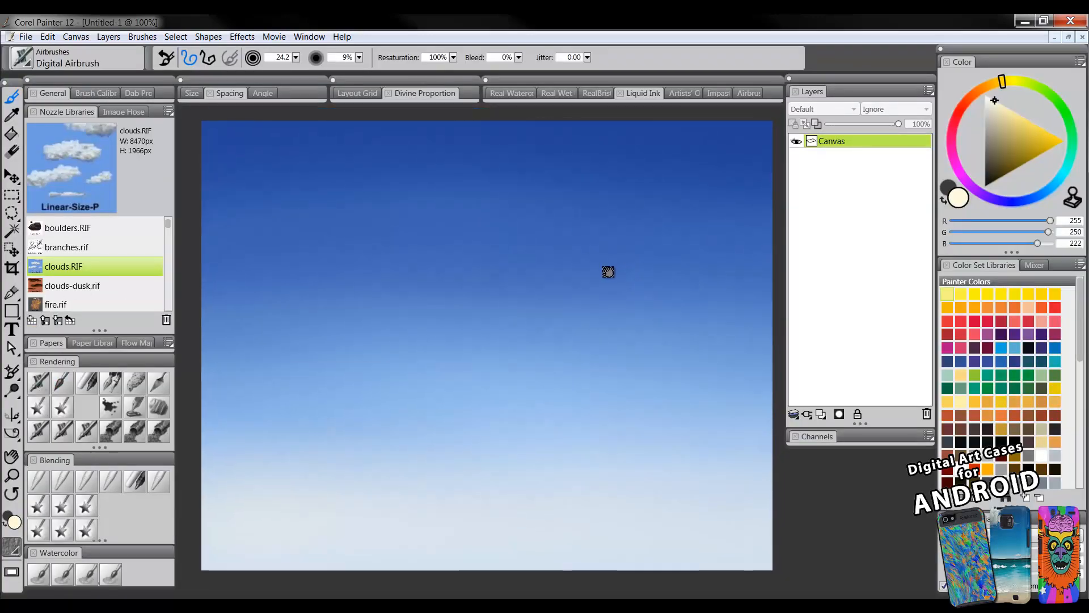
click(308, 36)
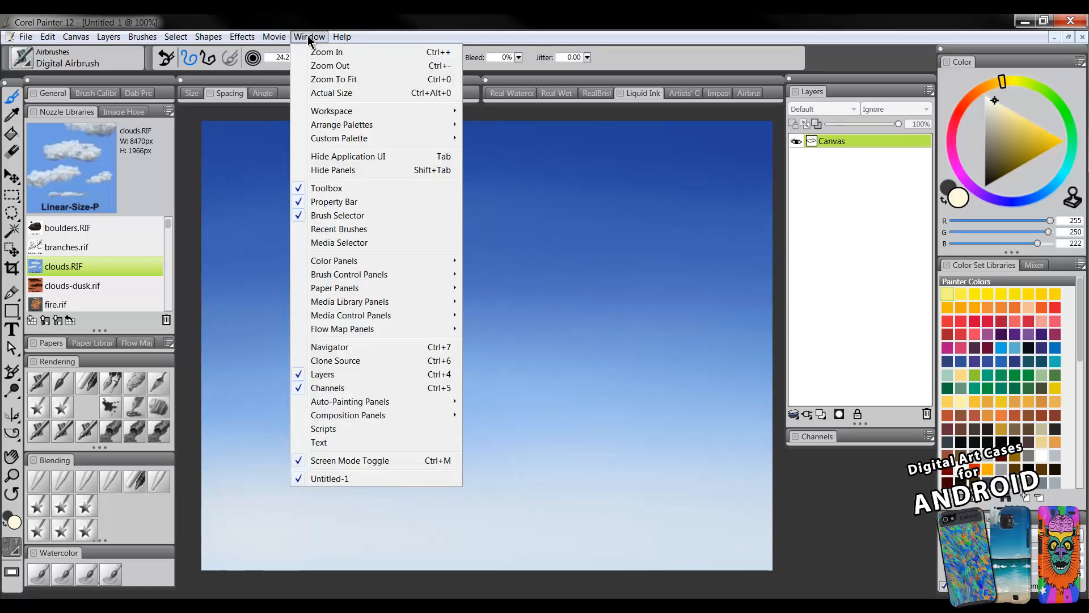
mouse_move(248, 39)
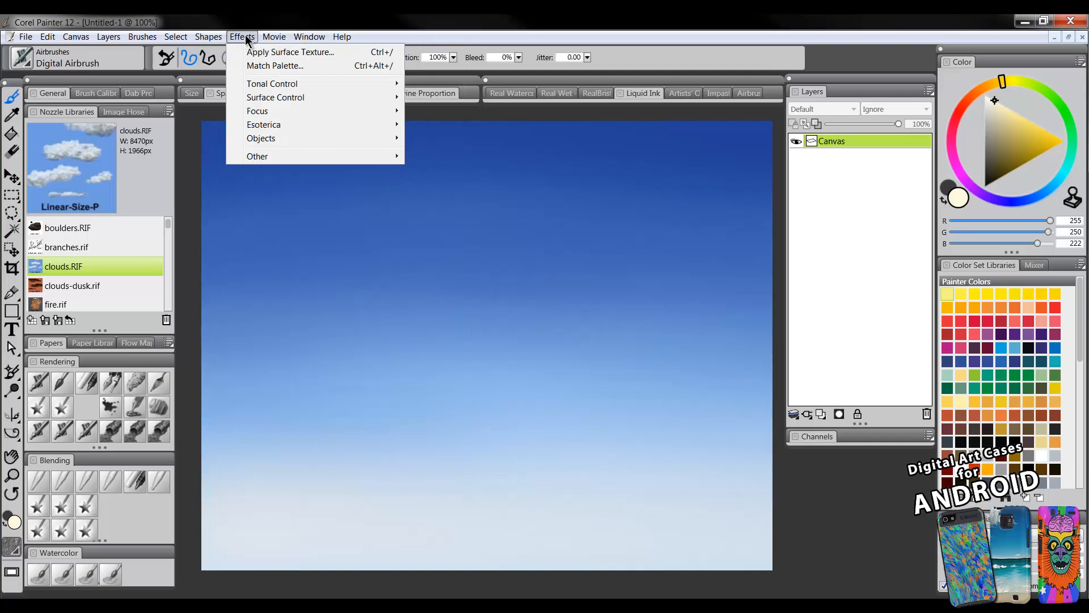
mouse_move(258, 111)
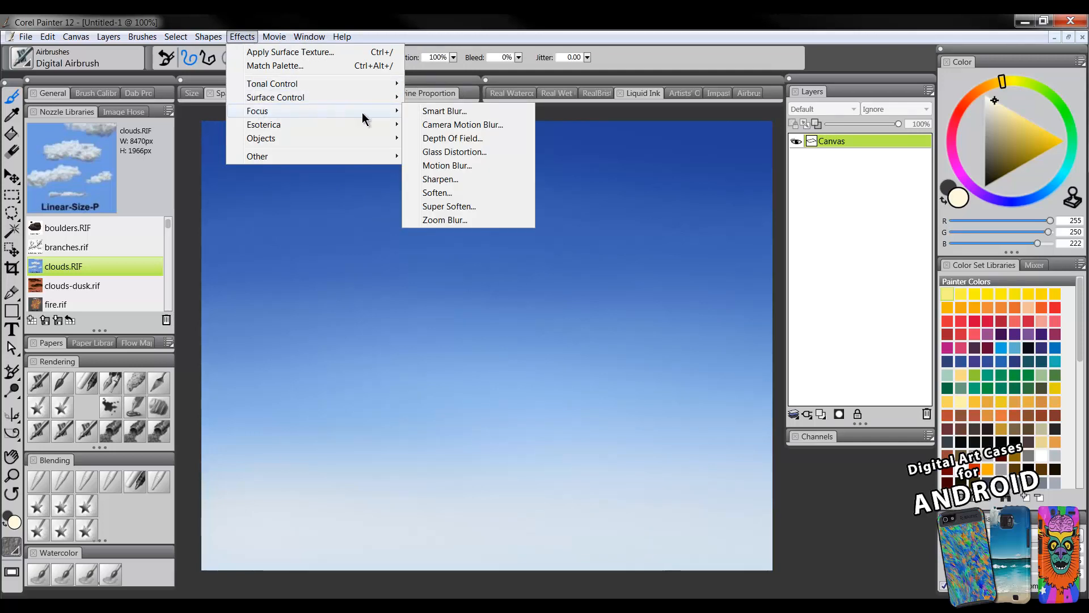
click(434, 193)
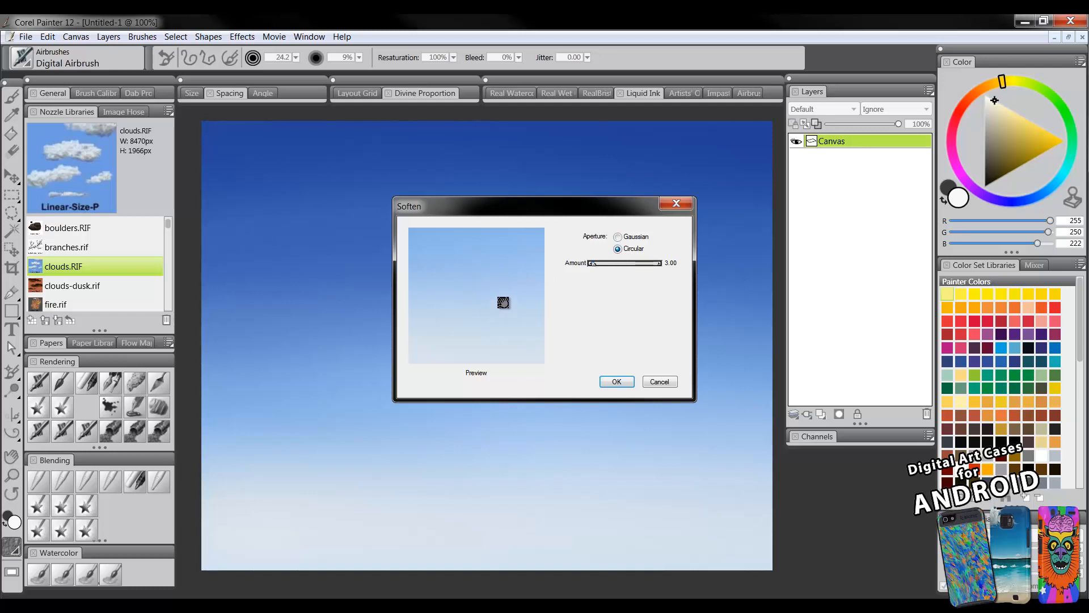
drag(504, 303, 503, 283)
click(616, 382)
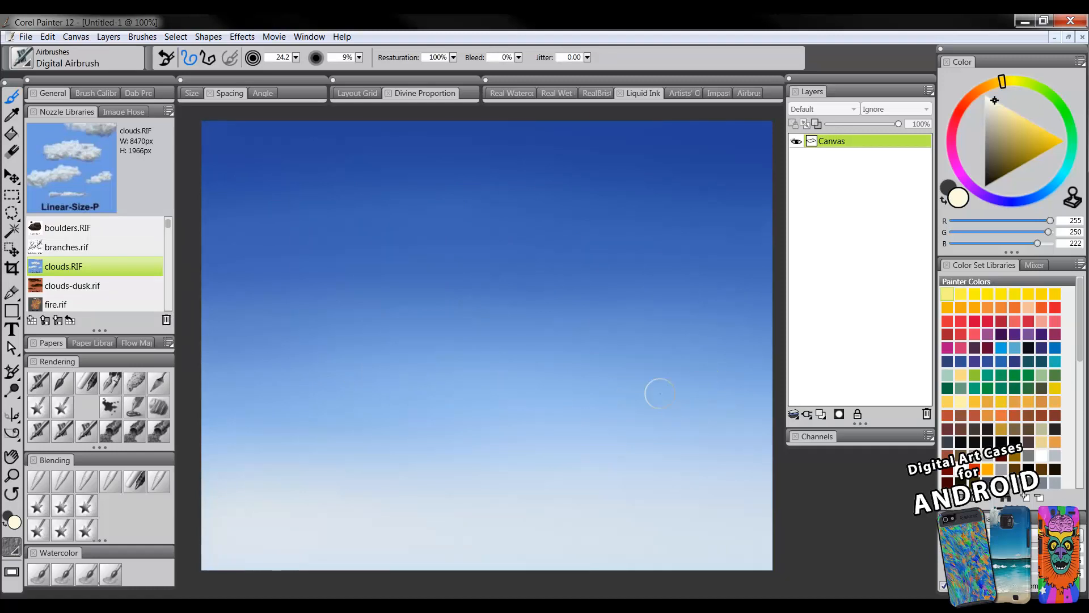
Step: Set the paper to 371% scale and 372% contrast, and blend texture into the lower-middle sky with the Coarse Oily Blender
key(space)
drag(611, 386, 607, 387)
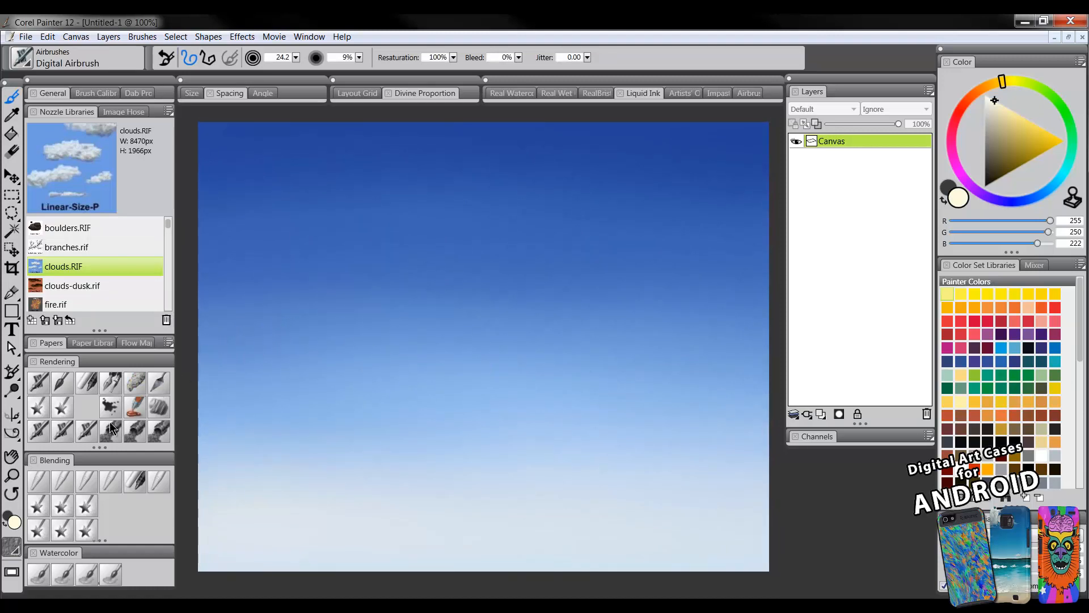
click(61, 480)
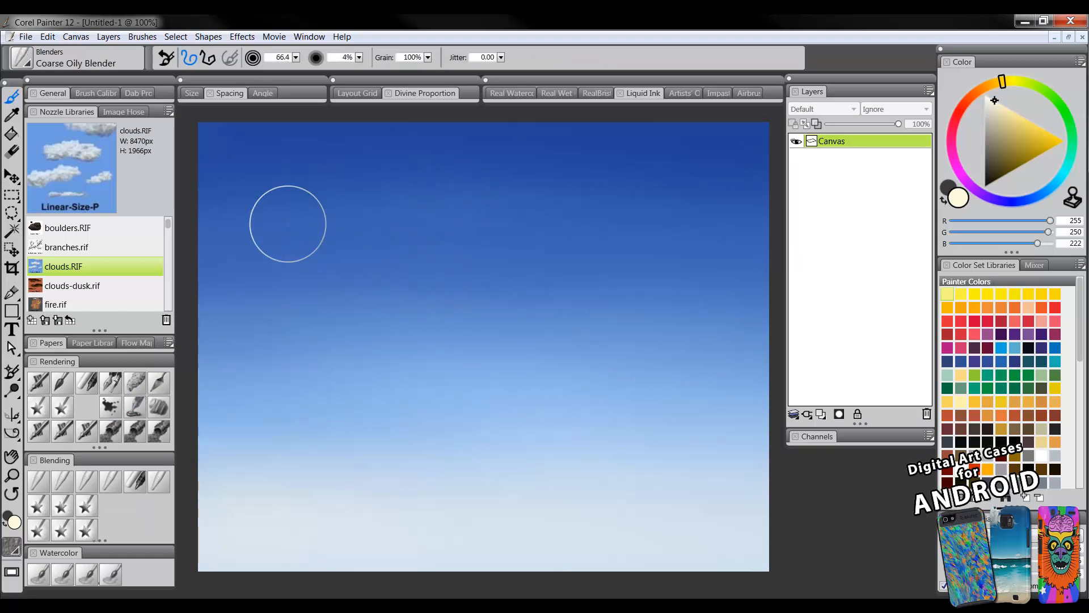
click(52, 344)
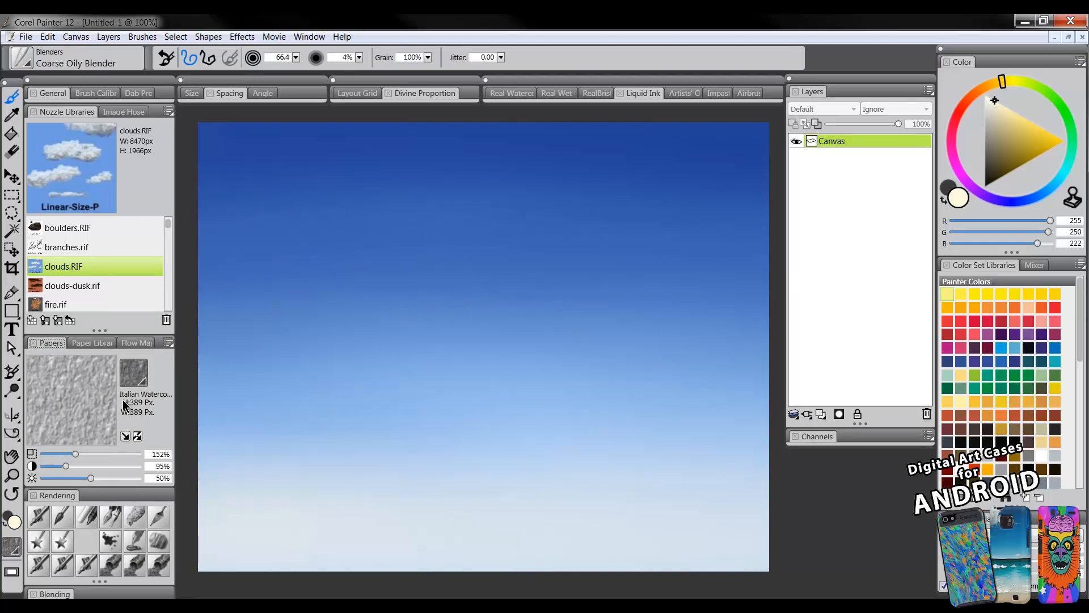
click(130, 453)
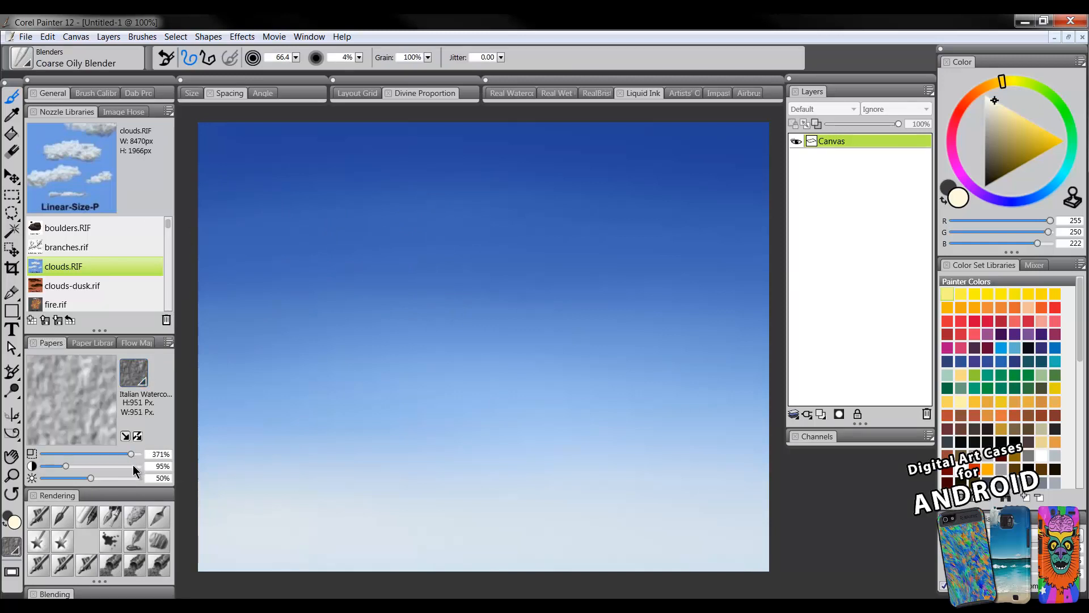
click(131, 466)
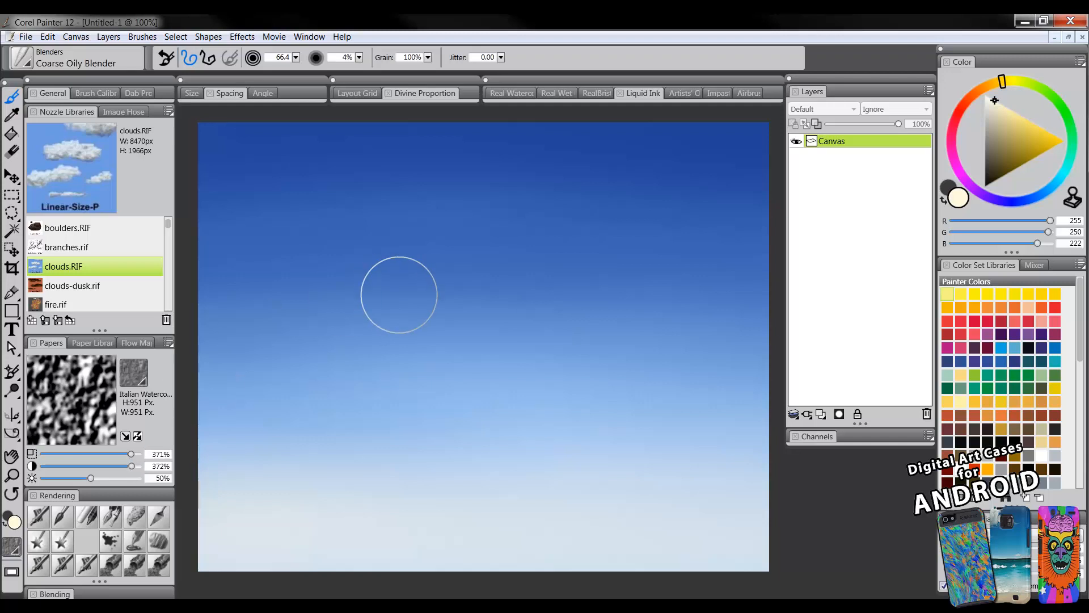
mouse_move(478, 416)
mouse_down()
mouse_move(414, 408)
mouse_move(424, 370)
mouse_move(502, 336)
mouse_move(533, 381)
mouse_move(491, 432)
mouse_move(442, 426)
mouse_move(513, 438)
mouse_move(533, 456)
mouse_move(579, 434)
mouse_move(562, 420)
mouse_move(555, 381)
mouse_move(574, 365)
mouse_move(630, 367)
mouse_move(718, 332)
mouse_up()
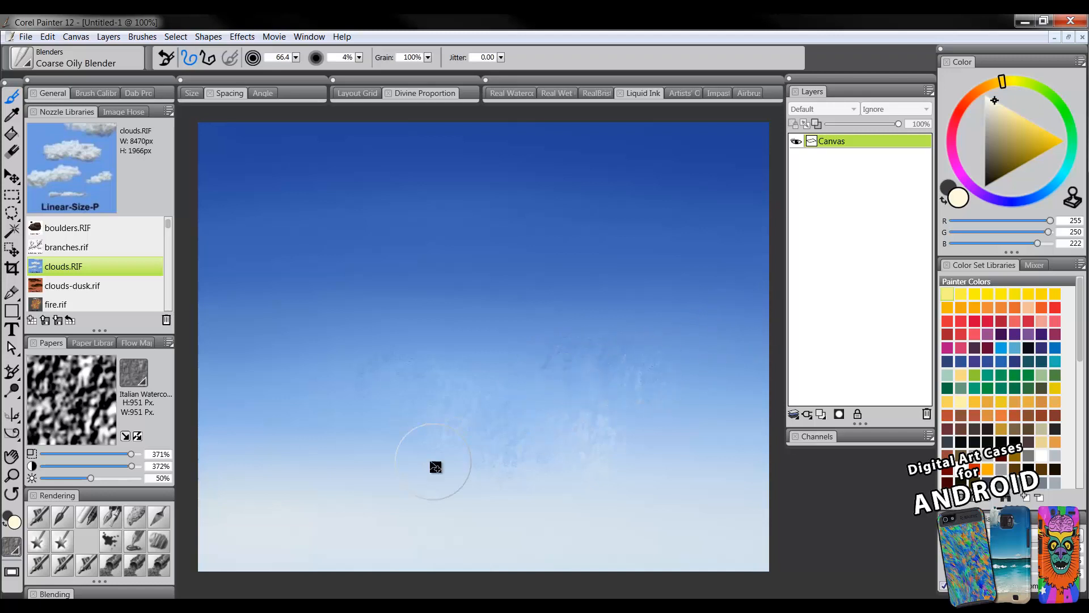
Step: Undo the last blending strokes and rework the sky's tonal transitions from top to bottom with the Coarse Oily Blender at size 29.7
key(ctrl+z)
key(ctrl+z)
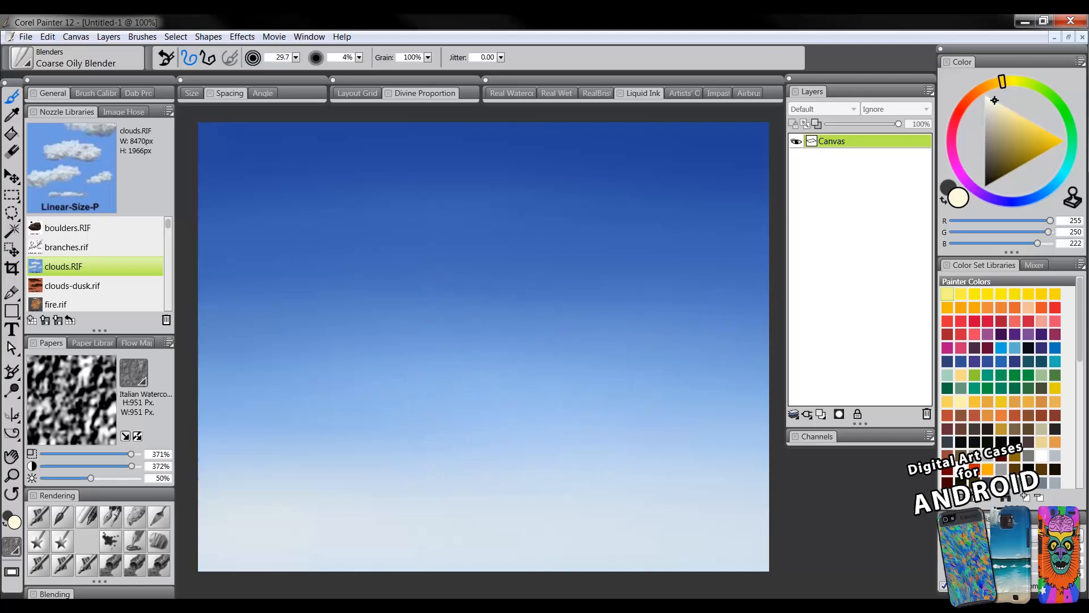
mouse_move(451, 303)
mouse_down()
mouse_move(407, 303)
mouse_move(416, 329)
mouse_move(333, 270)
mouse_move(306, 303)
mouse_move(264, 318)
mouse_move(221, 302)
mouse_move(234, 324)
mouse_move(619, 305)
mouse_move(561, 322)
mouse_move(491, 292)
mouse_move(511, 328)
mouse_move(472, 348)
mouse_move(702, 310)
mouse_move(722, 318)
mouse_move(642, 305)
mouse_move(651, 323)
mouse_move(554, 319)
mouse_move(707, 302)
mouse_move(395, 326)
mouse_move(464, 309)
mouse_move(426, 402)
mouse_up()
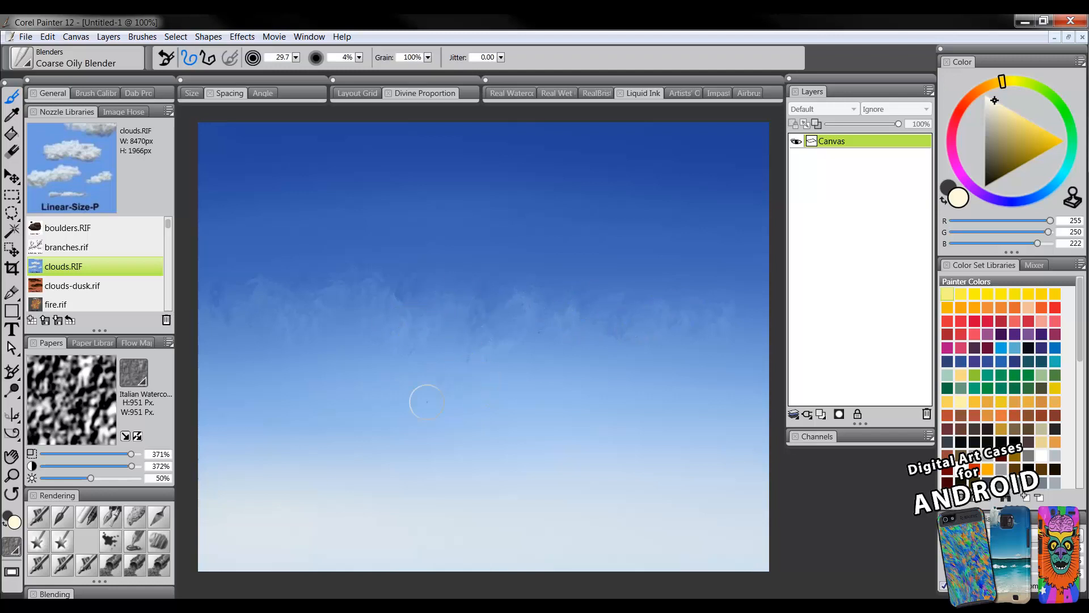
mouse_move(468, 455)
mouse_down()
mouse_move(421, 489)
mouse_move(466, 525)
mouse_up()
Step: Soften the blended texture across the whole sky with the Diffuse Blur blender, reducing its size to 72.1
click(52, 342)
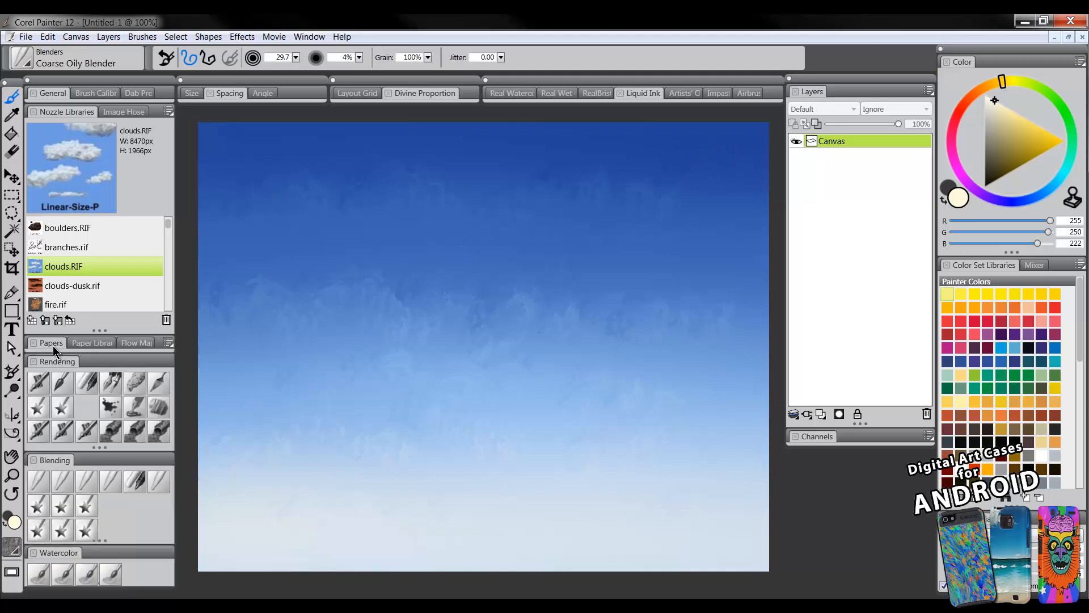
click(36, 482)
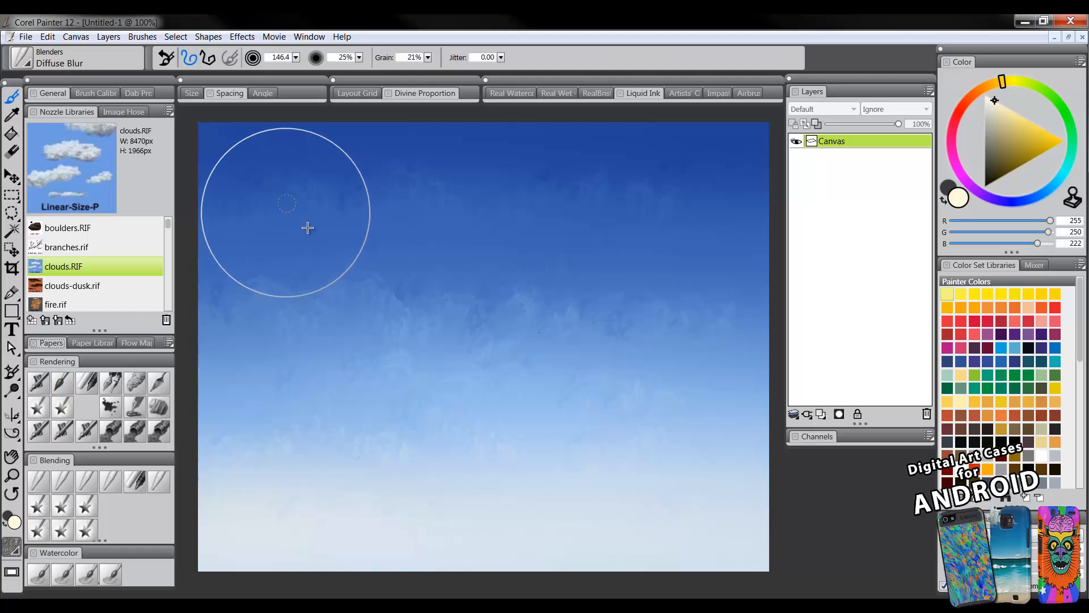
drag(307, 227, 315, 235)
mouse_move(277, 185)
mouse_down()
mouse_move(293, 173)
mouse_move(430, 210)
mouse_move(385, 210)
mouse_up()
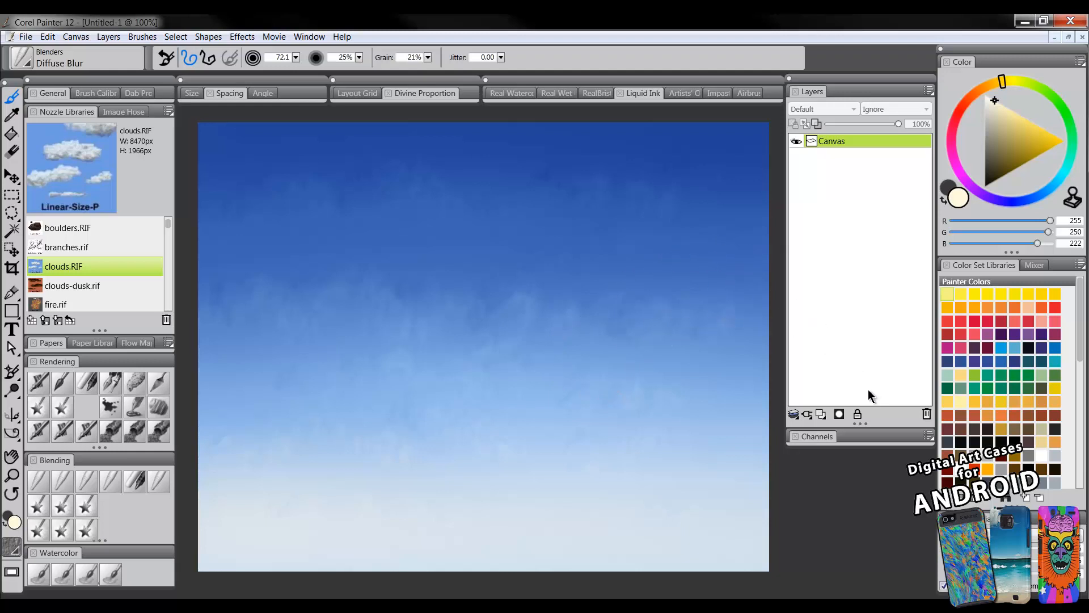
Step: Add a new layer named clouds above the canvas and switch to the Image Hose Linear-Size-P brush
click(821, 414)
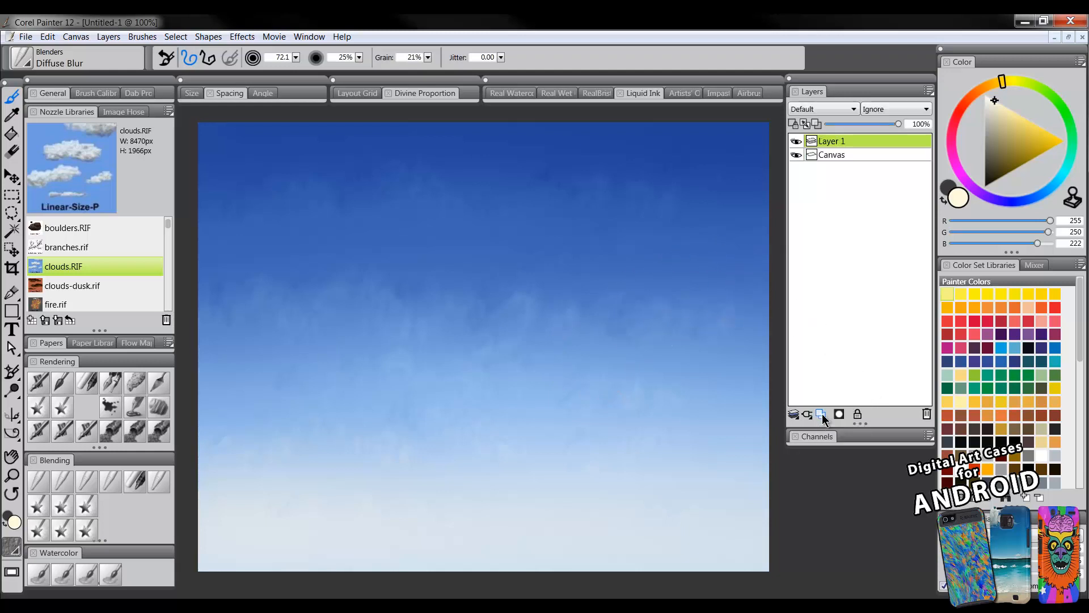
click(821, 413)
key(ctrl+z)
double_click(830, 141)
text(c)
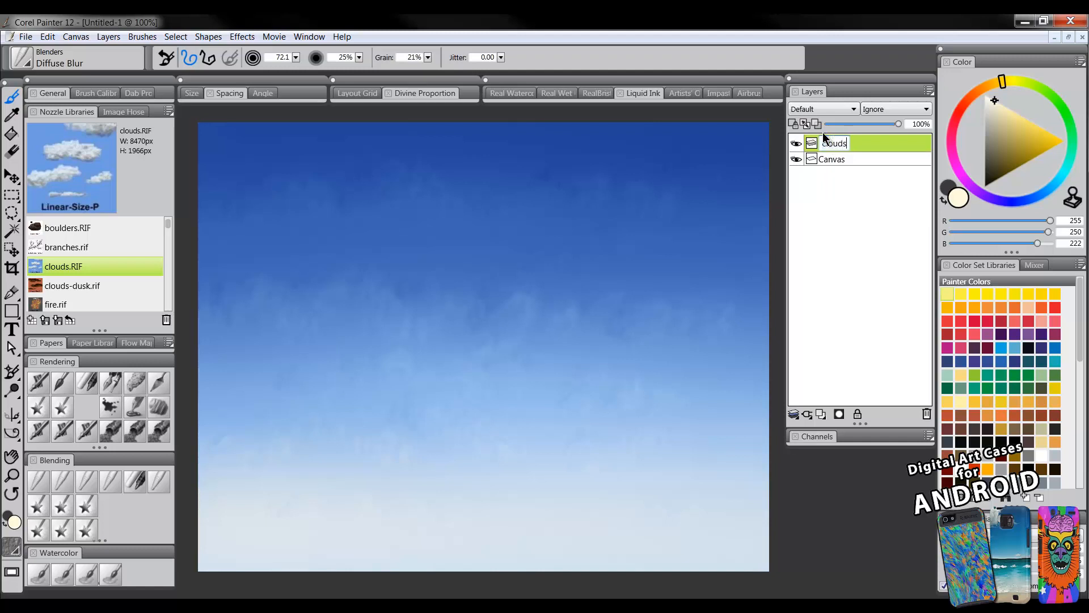
text(louds)
key(Return)
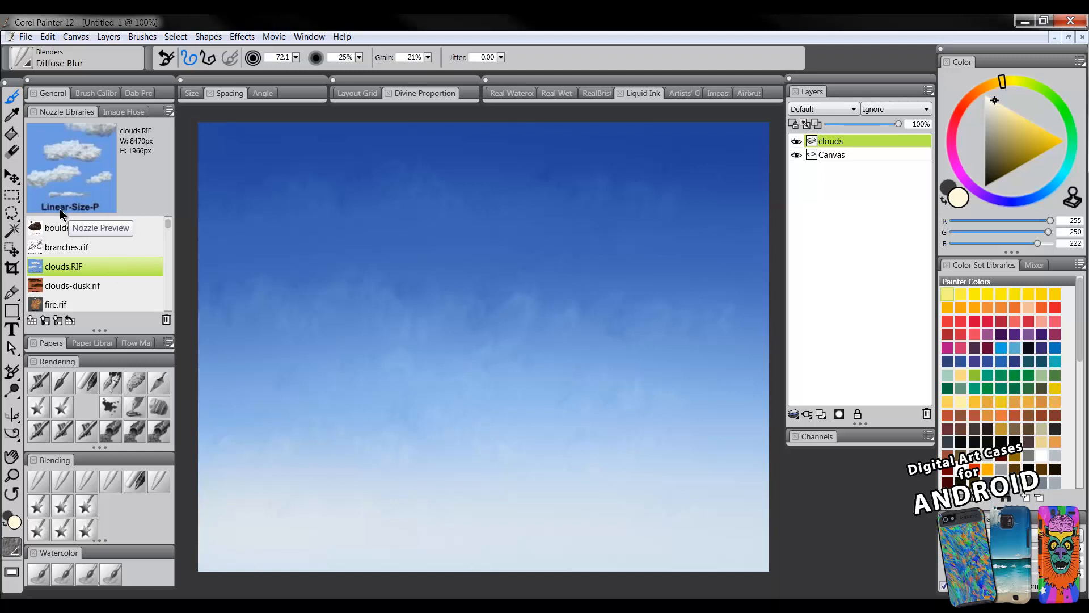
click(110, 437)
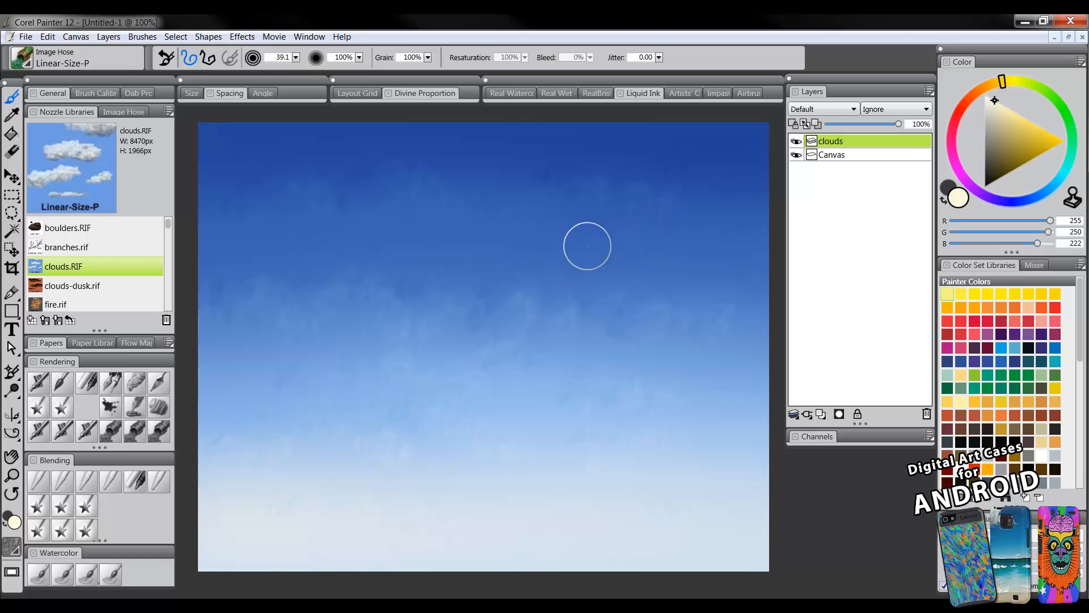
Step: Try a large cloud in the sky's upper-left corner and small ones at size 8.1 near the horizon, undoing the small ones
mouse_move(292, 182)
mouse_down()
mouse_move(333, 187)
mouse_move(324, 175)
mouse_move(254, 179)
mouse_move(292, 138)
mouse_move(418, 141)
mouse_move(262, 110)
mouse_move(200, 156)
mouse_up()
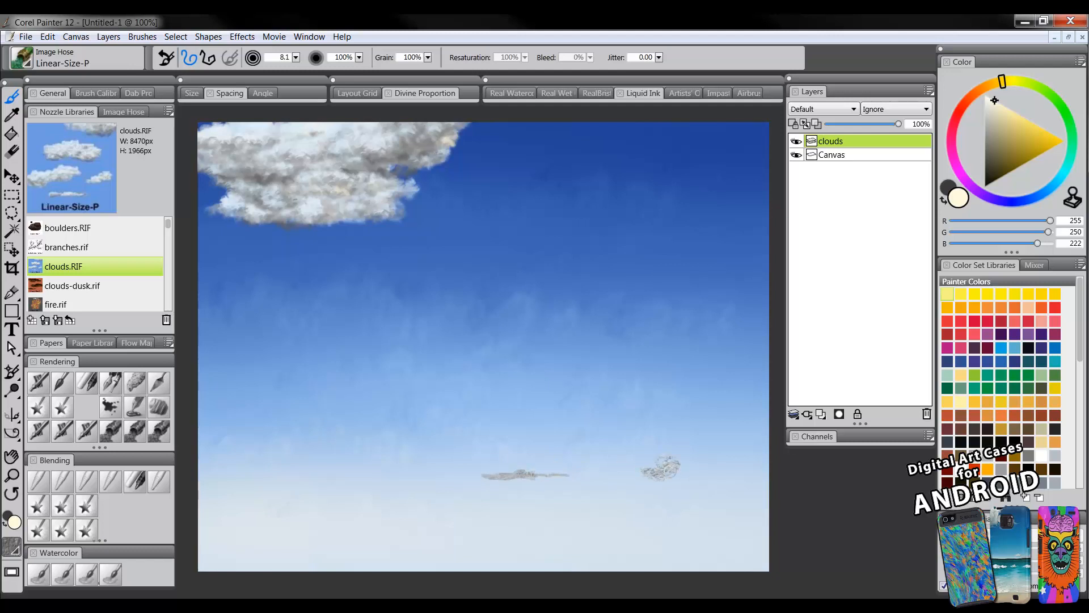
key(ctrl+z)
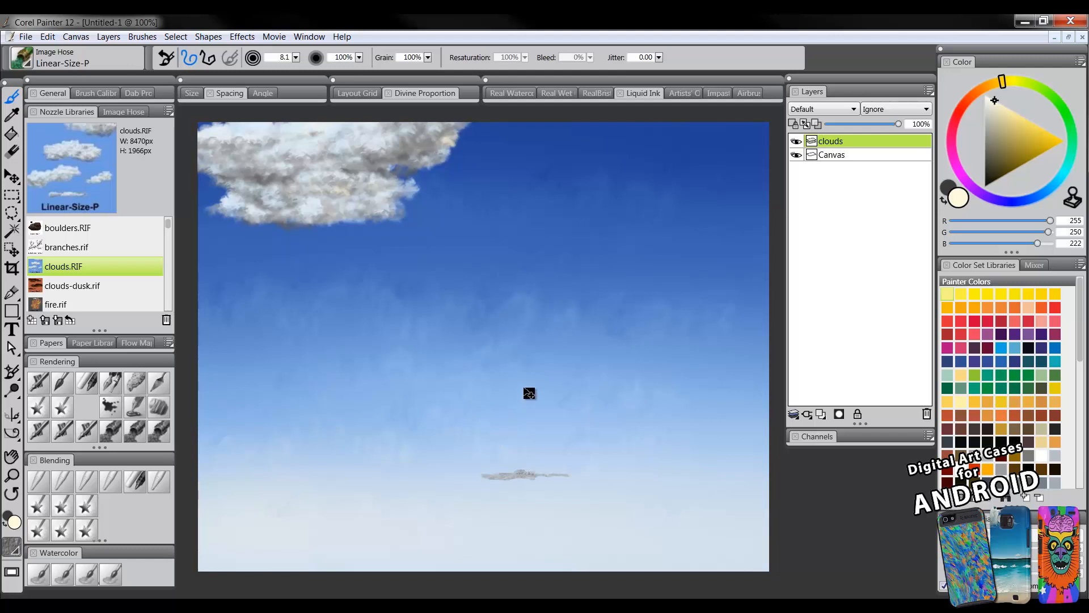
key(ctrl+z)
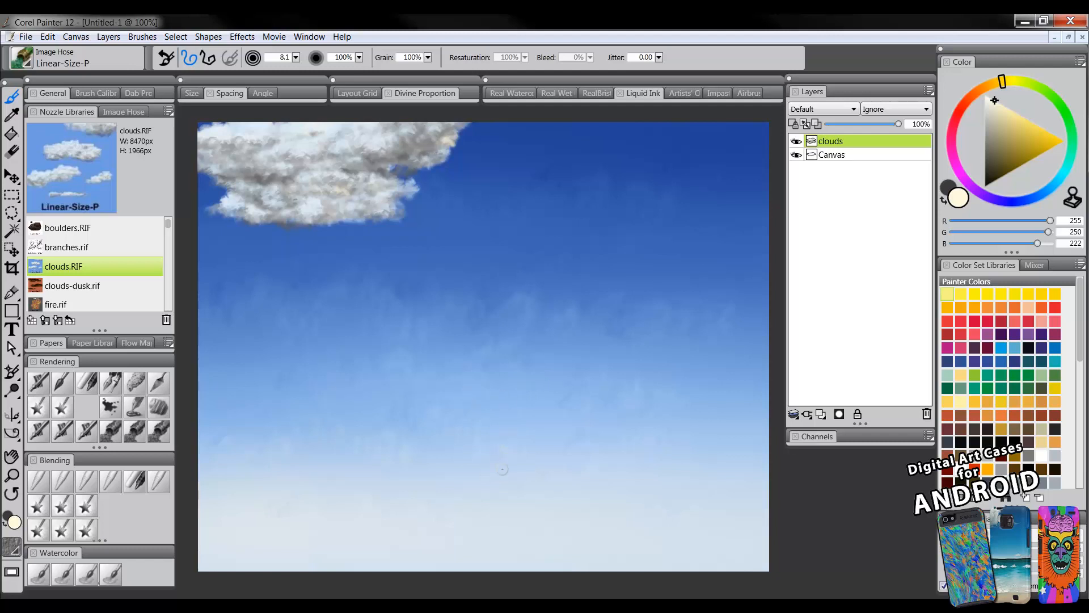
Step: Sketch a horizon line across the lower sky and perspective lines radiating from its middle with the cloud brush at size 8.1
drag(194, 472, 776, 481)
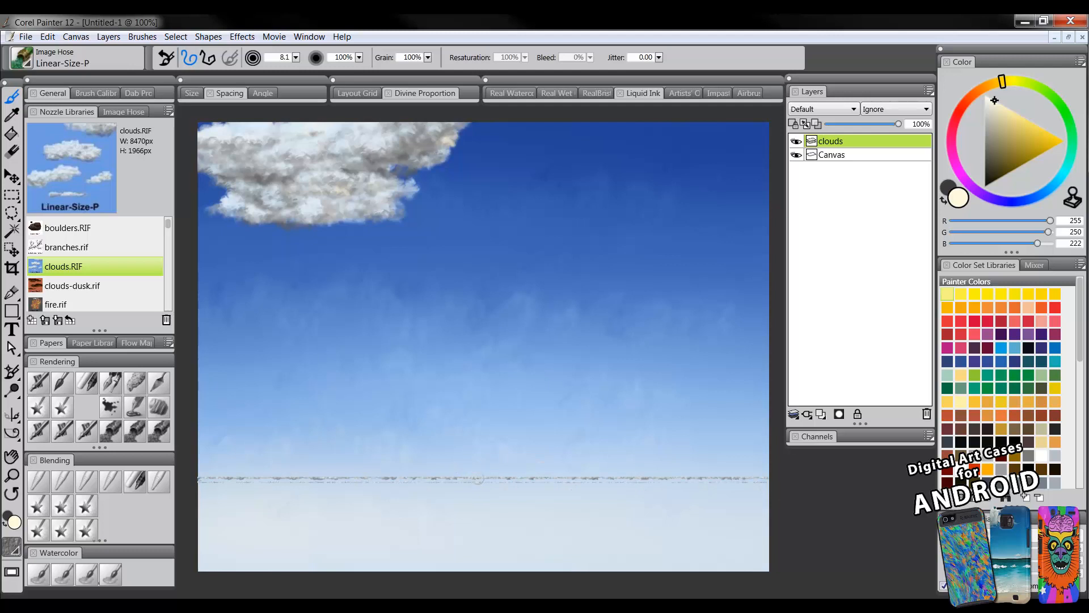
drag(477, 478, 214, 247)
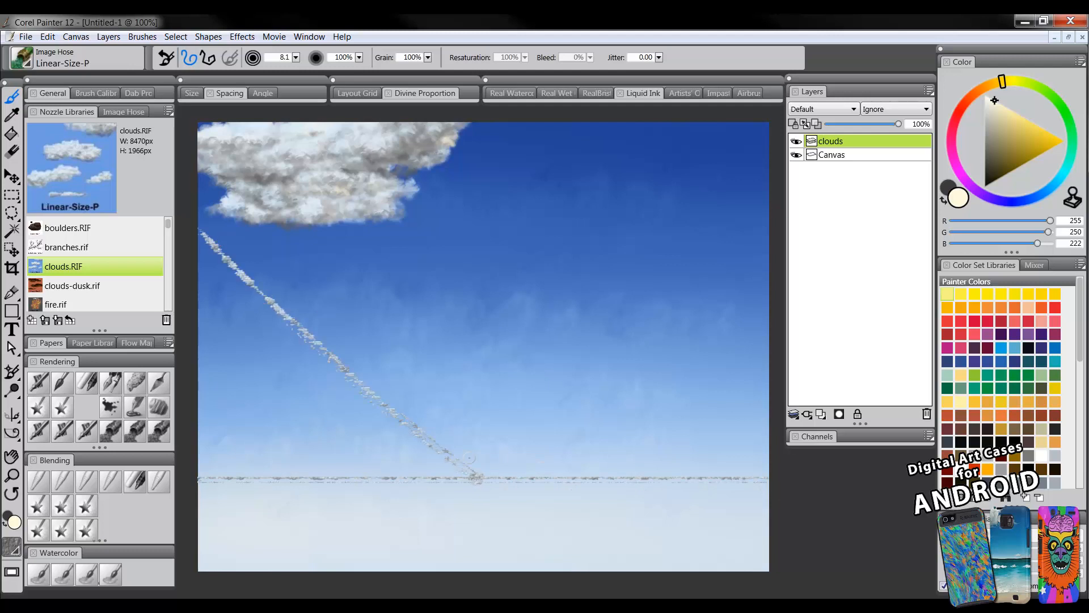
drag(477, 478, 769, 292)
drag(475, 477, 450, 145)
drag(475, 481, 390, 571)
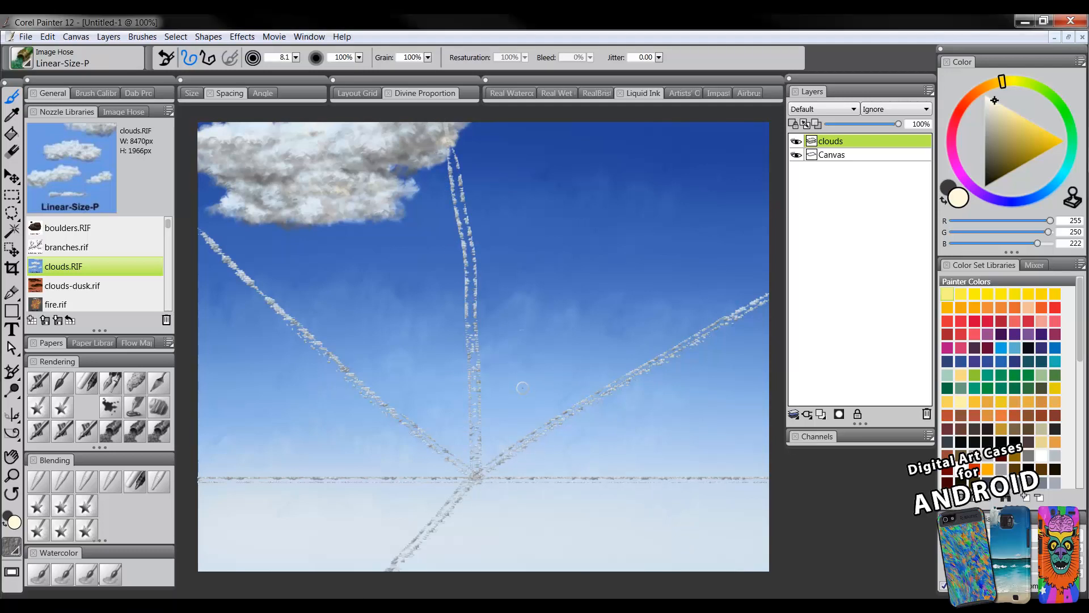
Step: Undo the perspective lines and the large test cloud, then try an oval cloud stroke near the bottom-left and undo it
key(ctrl+z)
key(ctrl+z)
key(ctrl+z)
key(ctrl+z)
key(ctrl+z)
key(ctrl+z)
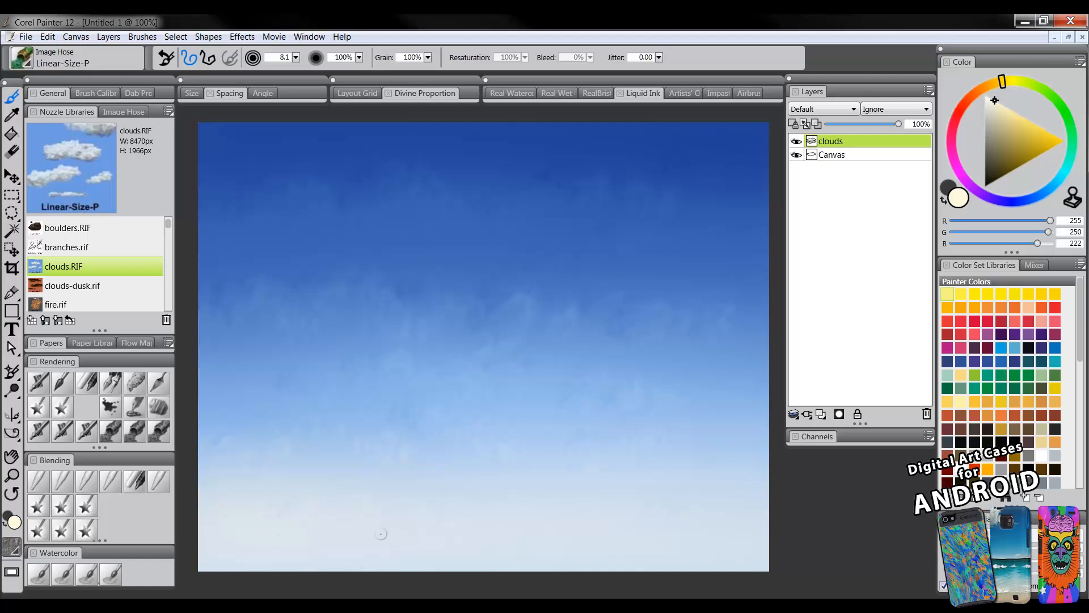
mouse_move(315, 515)
mouse_down()
mouse_move(351, 548)
mouse_move(281, 517)
mouse_move(342, 537)
mouse_up()
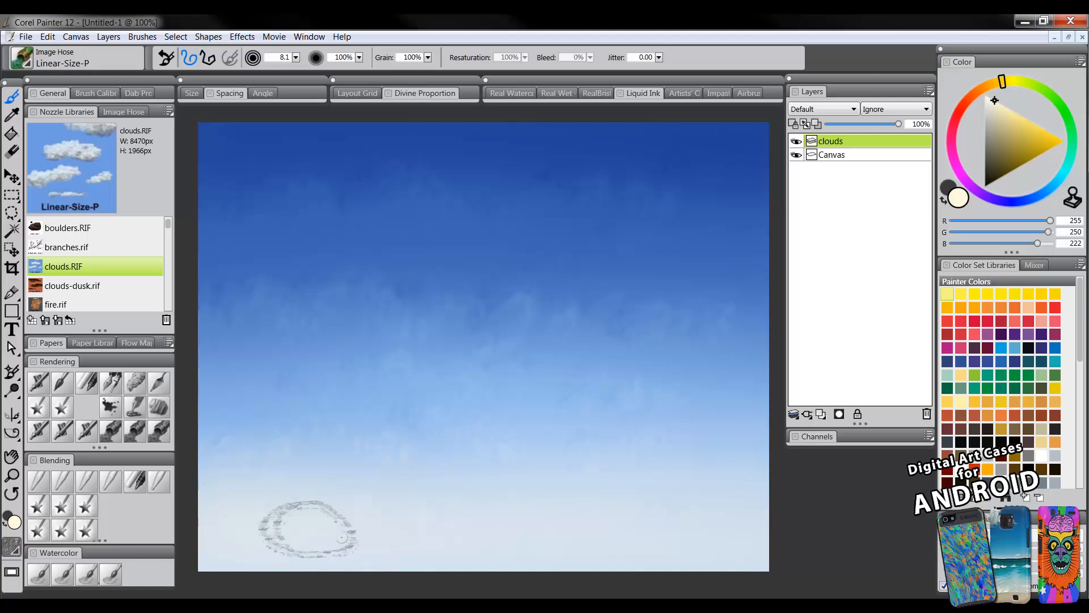
key(ctrl+z)
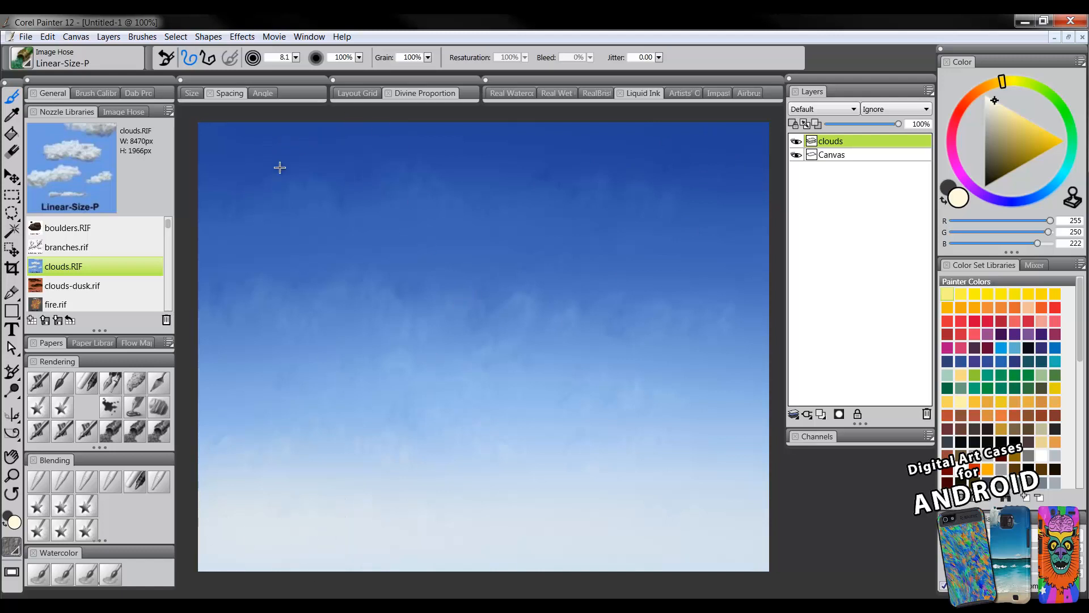
Step: Paint large clouds in both upper corners at size 63.8 and medium clouds on both sides of the mid-sky at about size 28.3
mouse_move(280, 168)
mouse_down()
mouse_move(234, 164)
mouse_move(299, 191)
mouse_move(345, 179)
mouse_move(356, 163)
mouse_move(318, 134)
mouse_move(466, 131)
mouse_move(357, 138)
mouse_move(263, 172)
mouse_move(211, 170)
mouse_up()
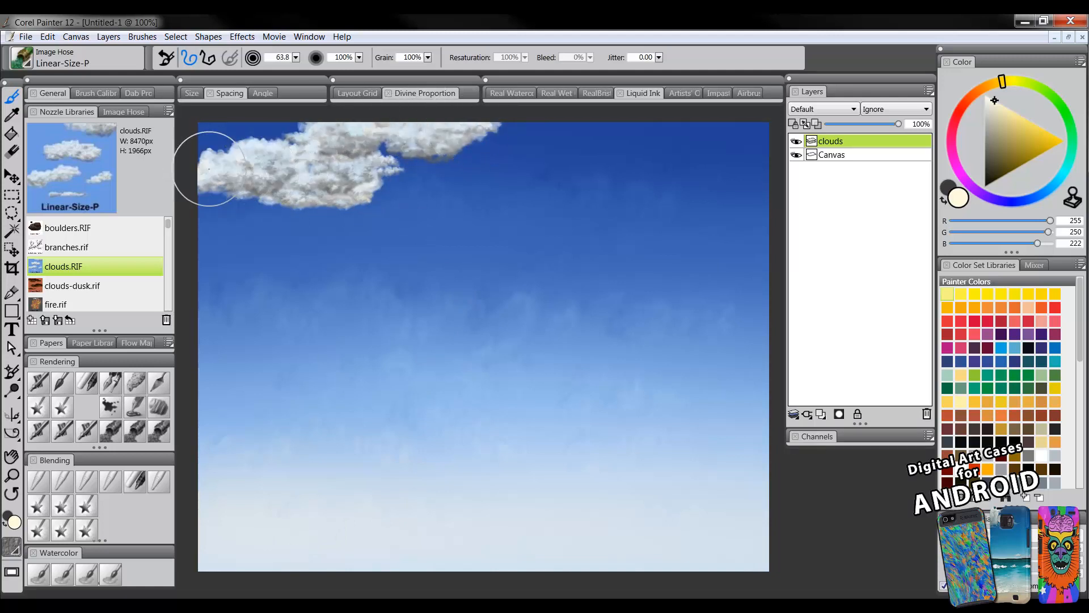
mouse_move(620, 146)
mouse_down()
mouse_move(648, 152)
mouse_move(678, 125)
mouse_move(734, 141)
mouse_move(761, 133)
mouse_move(736, 208)
mouse_move(695, 228)
mouse_move(565, 234)
mouse_move(698, 226)
mouse_move(746, 251)
mouse_move(787, 237)
mouse_up()
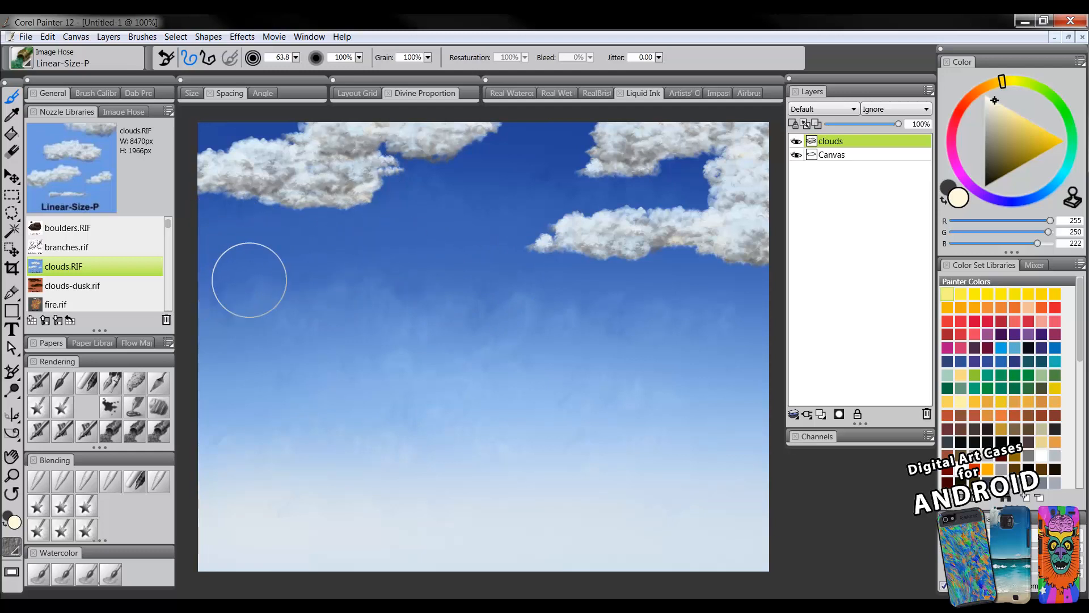
mouse_move(246, 304)
ctrl+alt+mouse_down()
mouse_move(201, 284)
mouse_move(195, 295)
mouse_move(215, 283)
mouse_move(207, 303)
mouse_move(241, 311)
mouse_move(286, 302)
mouse_move(318, 274)
mouse_move(335, 292)
mouse_move(387, 294)
mouse_move(214, 321)
ctrl+alt+mouse_up()
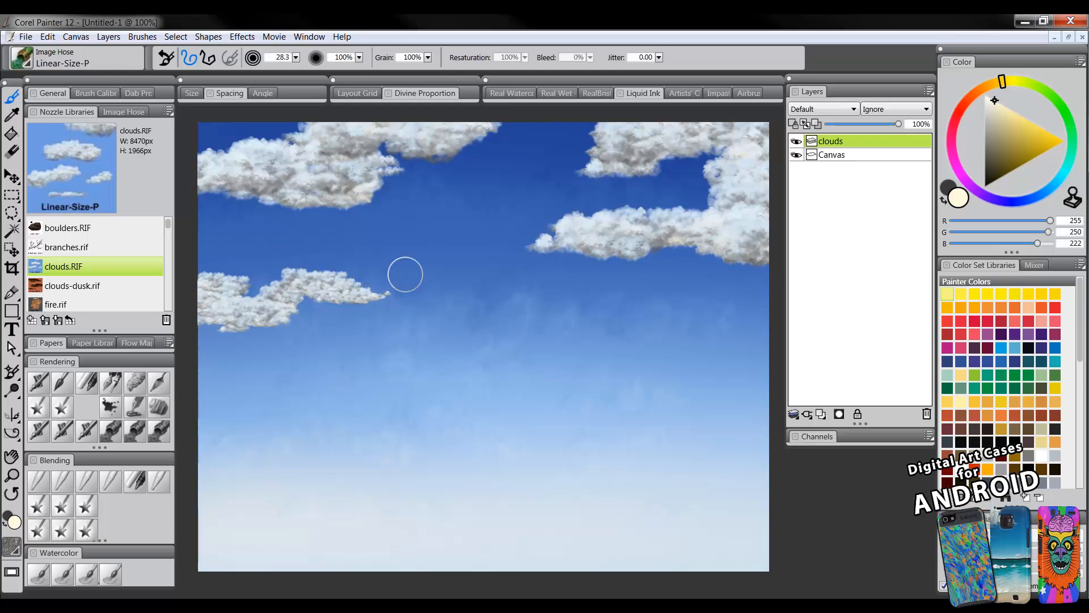
mouse_move(624, 319)
mouse_down()
mouse_move(597, 331)
mouse_move(552, 310)
mouse_move(496, 323)
mouse_move(599, 308)
mouse_move(693, 316)
mouse_move(473, 321)
mouse_up()
Step: Reduce the cloud brush size and paint small clouds across the lower-middle sky out to the right edge
drag(340, 404, 341, 410)
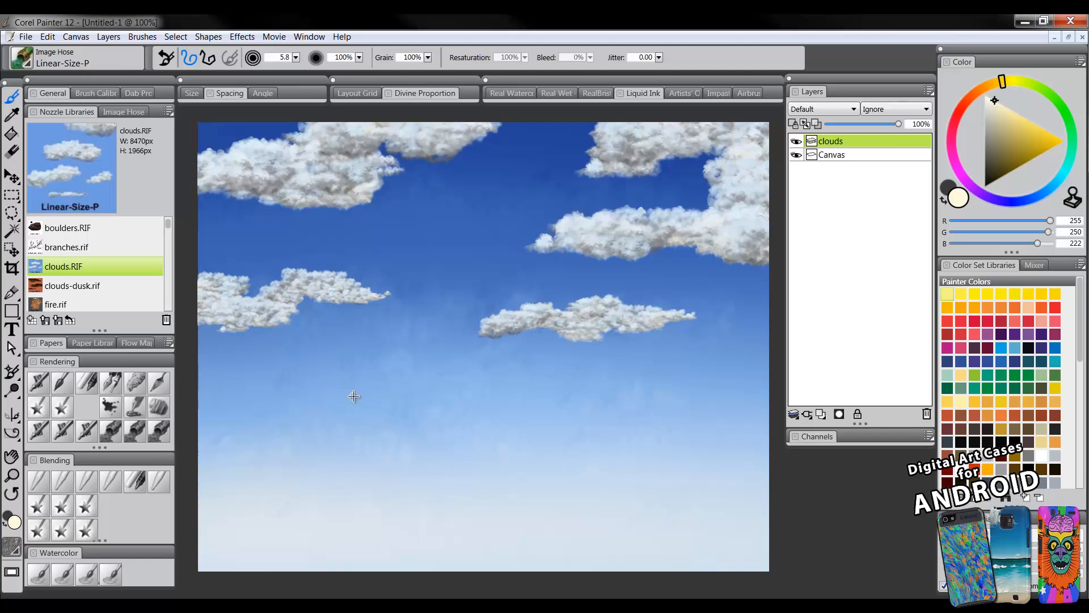
mouse_move(363, 411)
mouse_down()
mouse_move(251, 422)
mouse_move(417, 415)
mouse_move(476, 389)
mouse_move(454, 396)
mouse_move(514, 392)
mouse_up()
mouse_move(641, 409)
mouse_down()
mouse_move(689, 404)
mouse_move(592, 410)
mouse_move(702, 412)
mouse_move(720, 380)
mouse_move(773, 384)
mouse_up()
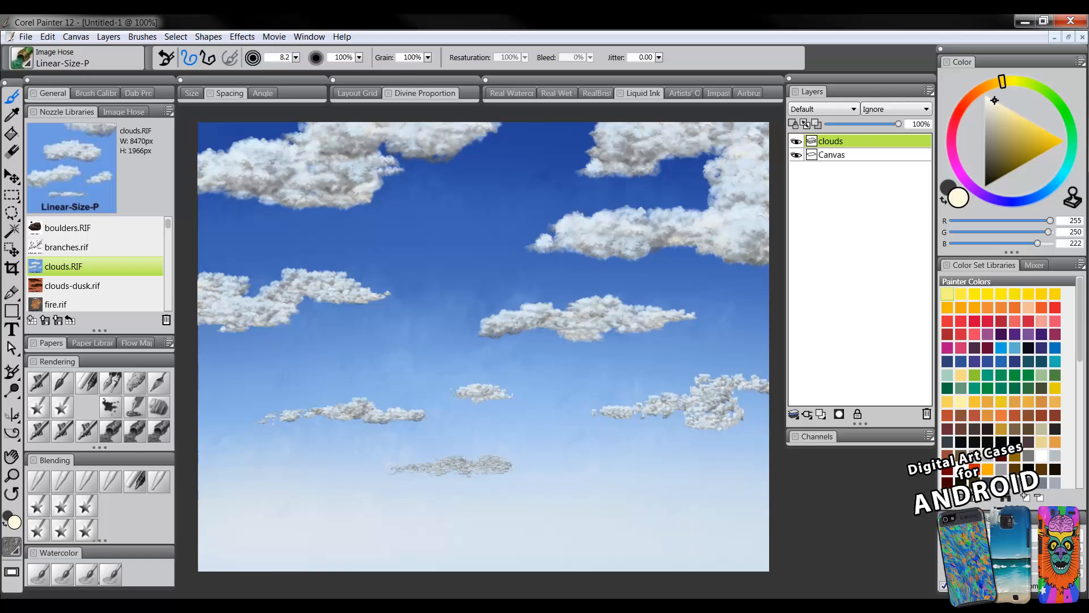
Step: Undo the dense low cloud, paint thin wispy clouds near the horizon at size 5.4, and undo the three lowest wisps
key(ctrl+z)
key(bracketleft)
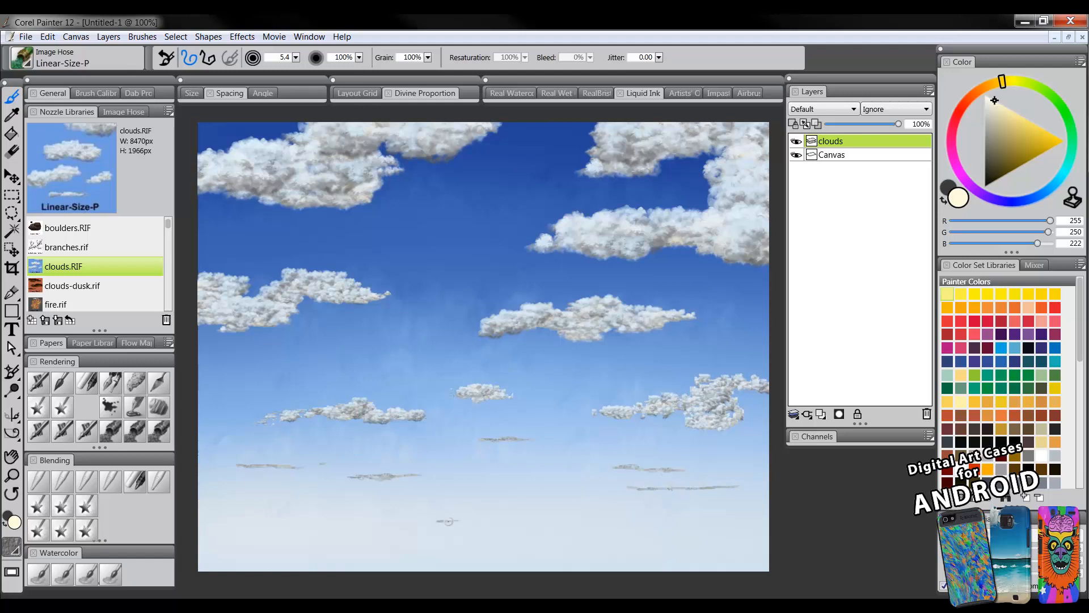
drag(639, 527, 693, 527)
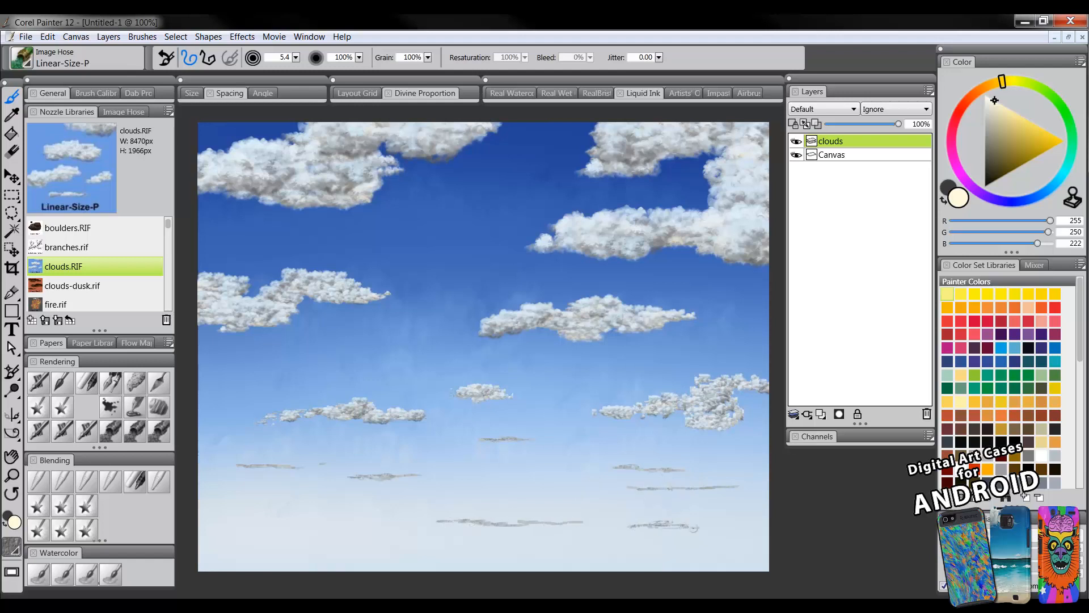
key(ctrl+z)
key(ctrl+z)
key(ctrl+z)
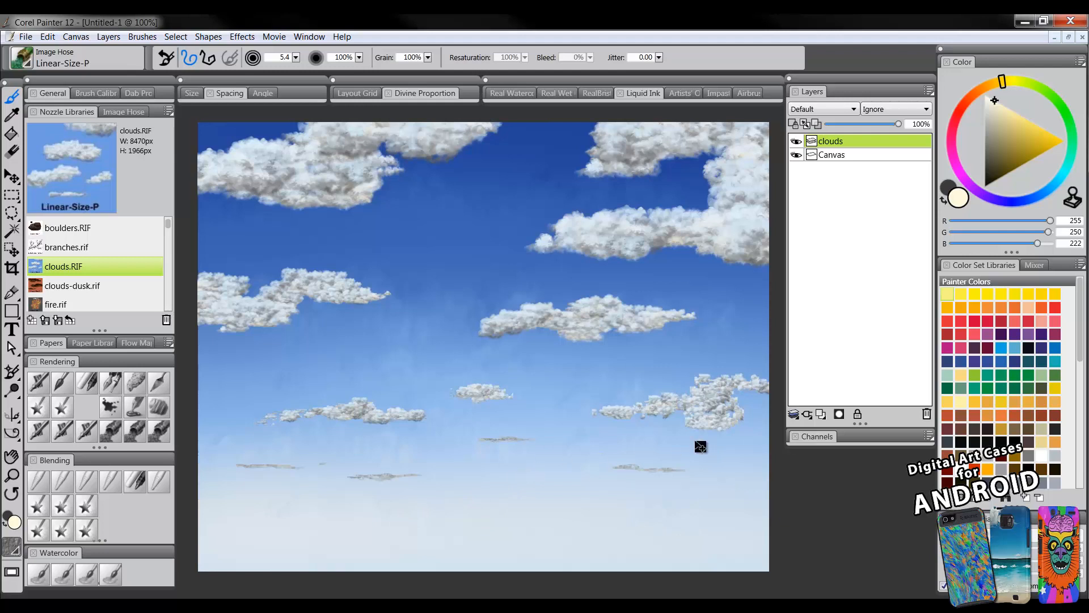
Step: Increase the cloud brush size to 14.4 and paint a small cloud at the sky's left edge below the medium cloud
drag(459, 450, 446, 470)
key(bracketright)
key(bracketright)
key(bracketright)
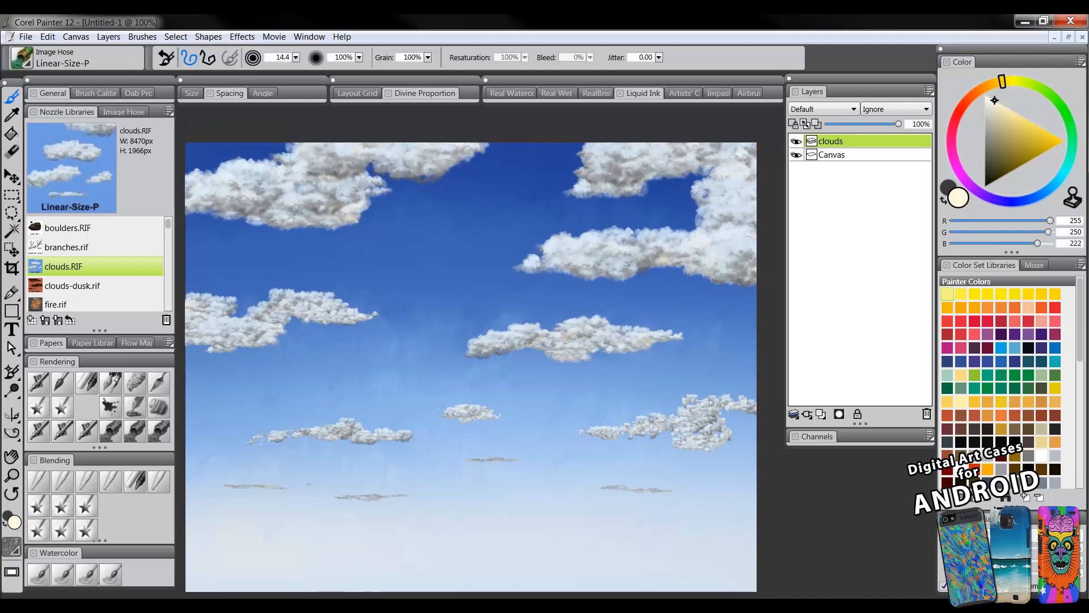
mouse_move(194, 395)
mouse_down()
mouse_move(225, 390)
mouse_move(253, 400)
mouse_move(217, 390)
mouse_move(267, 398)
mouse_up()
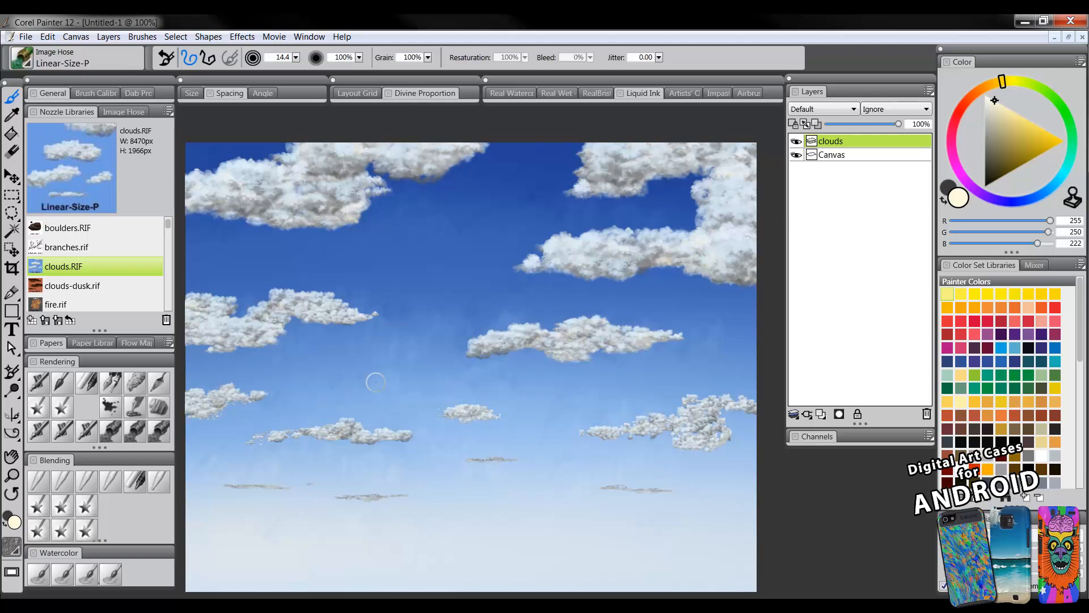
drag(663, 368, 652, 365)
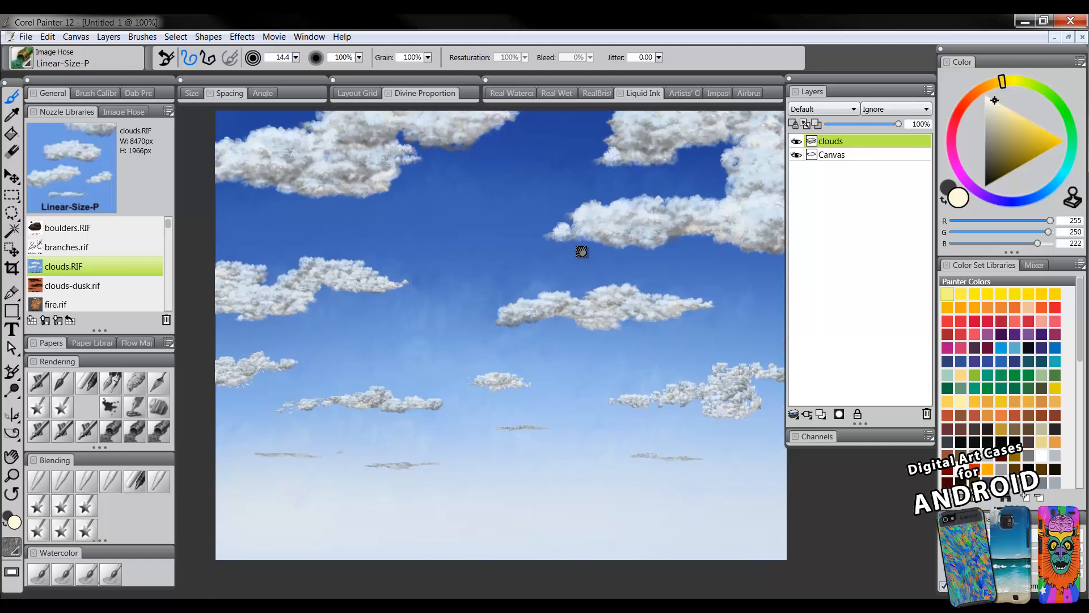
Step: Set the clouds layer's composite method to Screen
drag(581, 251, 576, 270)
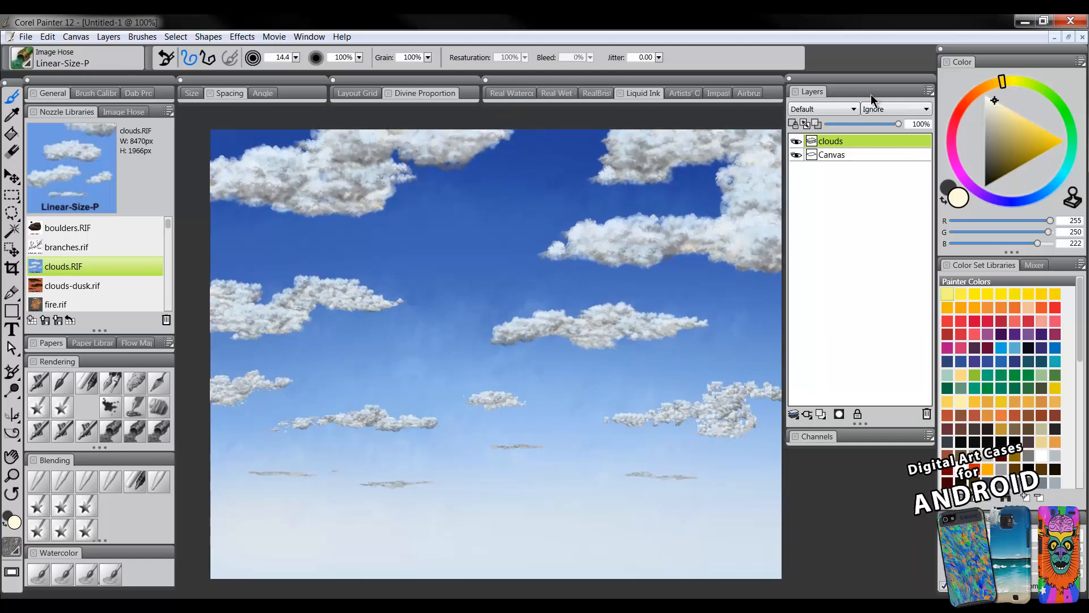
click(829, 109)
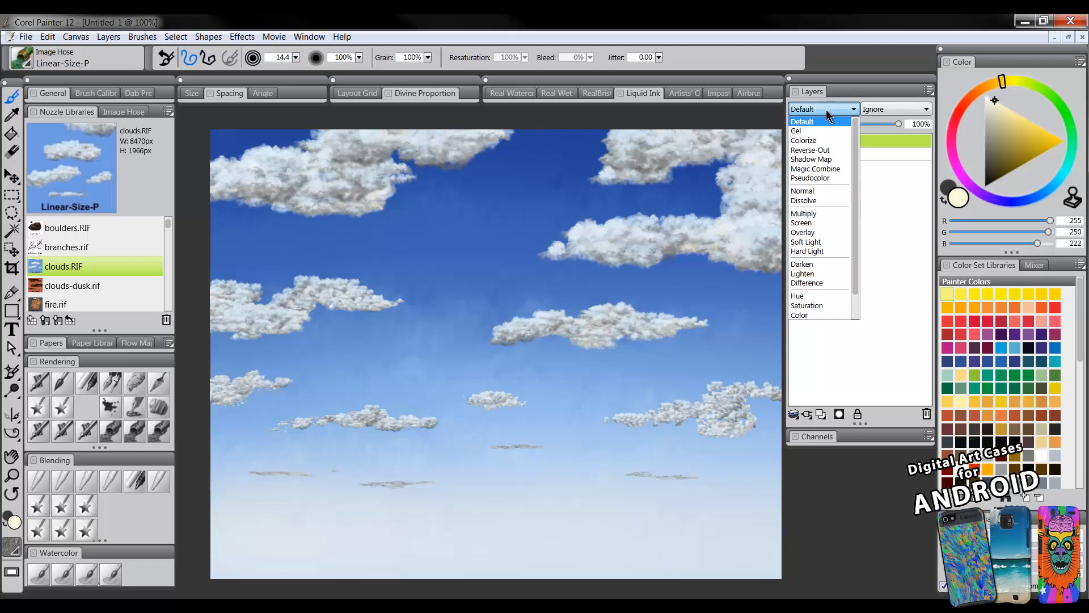
click(811, 223)
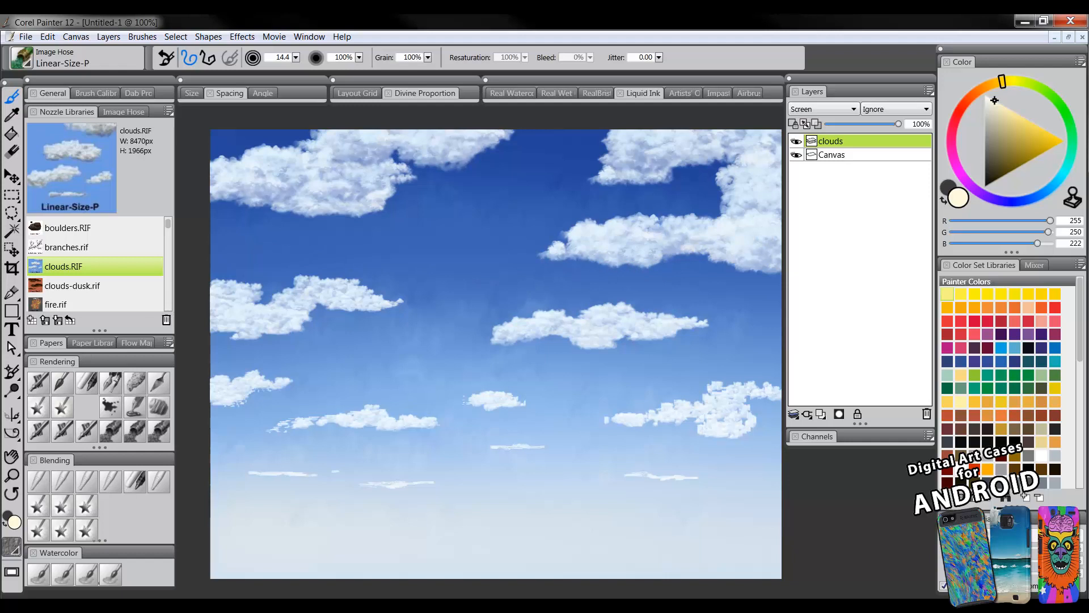
Step: Soften the small clouds and wisps in the lower sky with the Diffuse Blur blender, undoing one unwanted stroke
click(38, 483)
key(Tab)
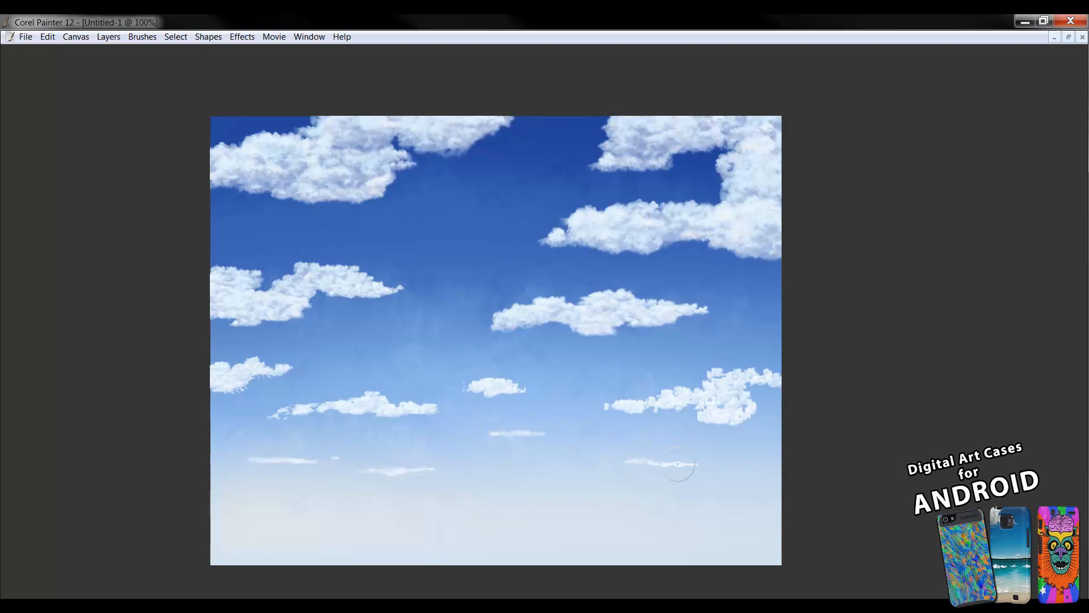
drag(531, 429, 505, 435)
key(ctrl+z)
mouse_move(516, 392)
mouse_down()
mouse_move(478, 388)
mouse_move(485, 394)
mouse_up()
Step: Examine the softened cloud edges up close at 150% zoom across both sides of the sky
key(Tab)
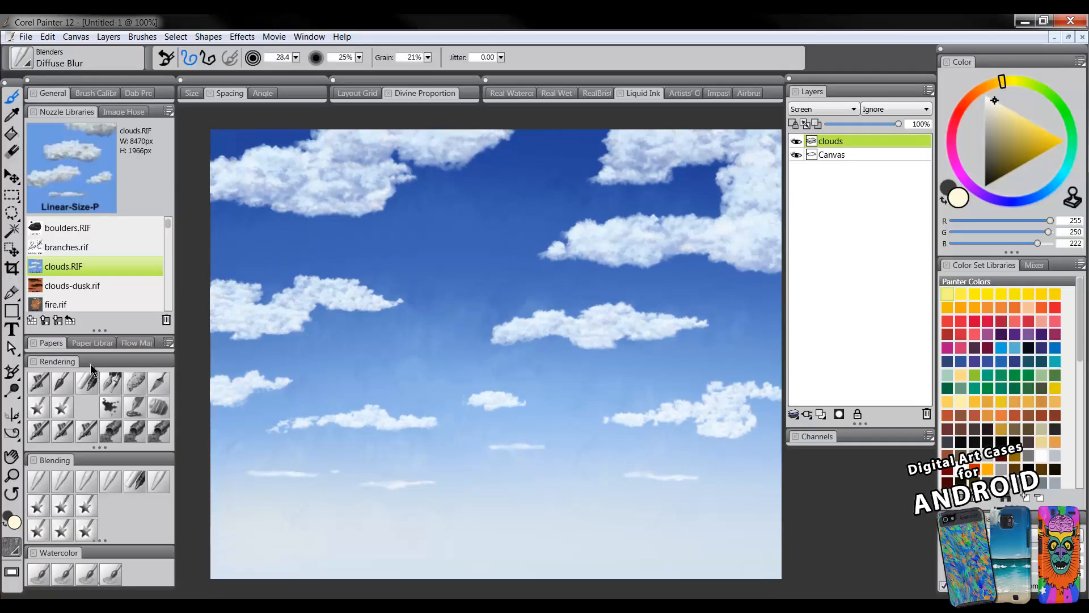
click(12, 473)
click(306, 297)
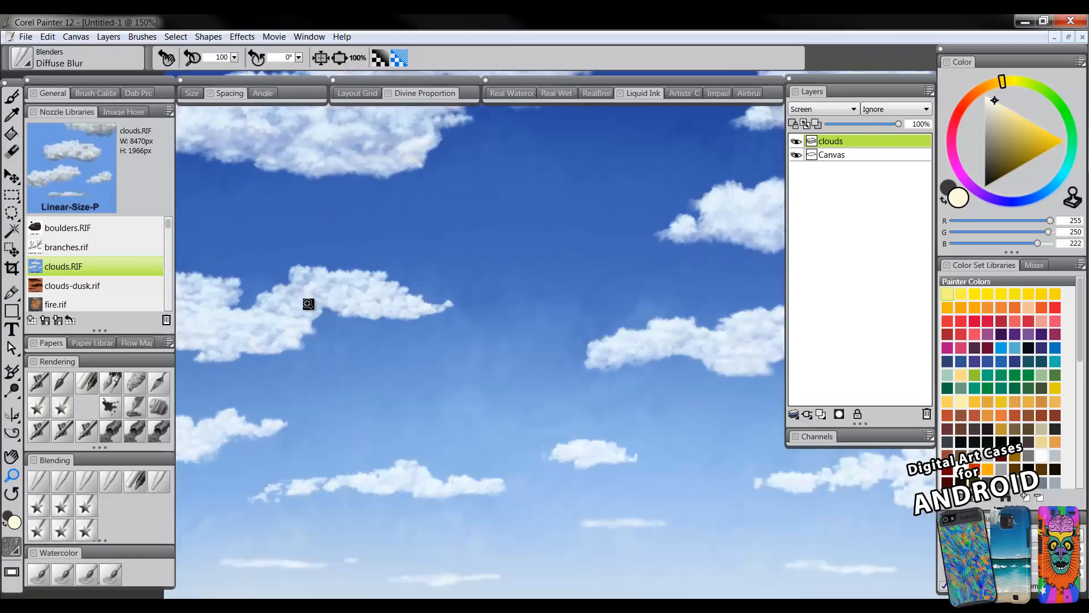
key(Tab)
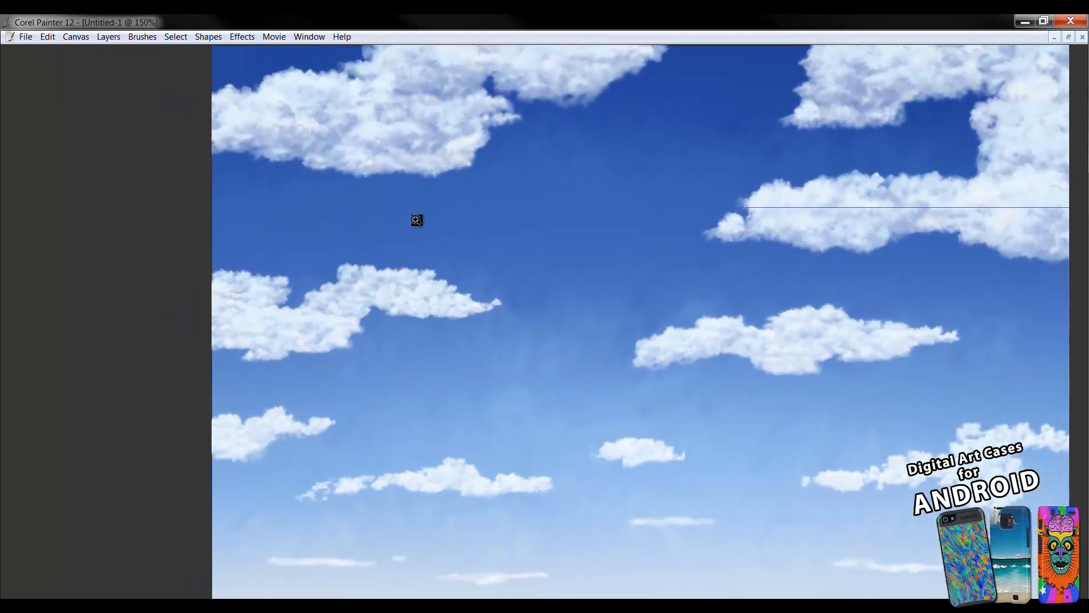
key(b)
drag(398, 333, 408, 300)
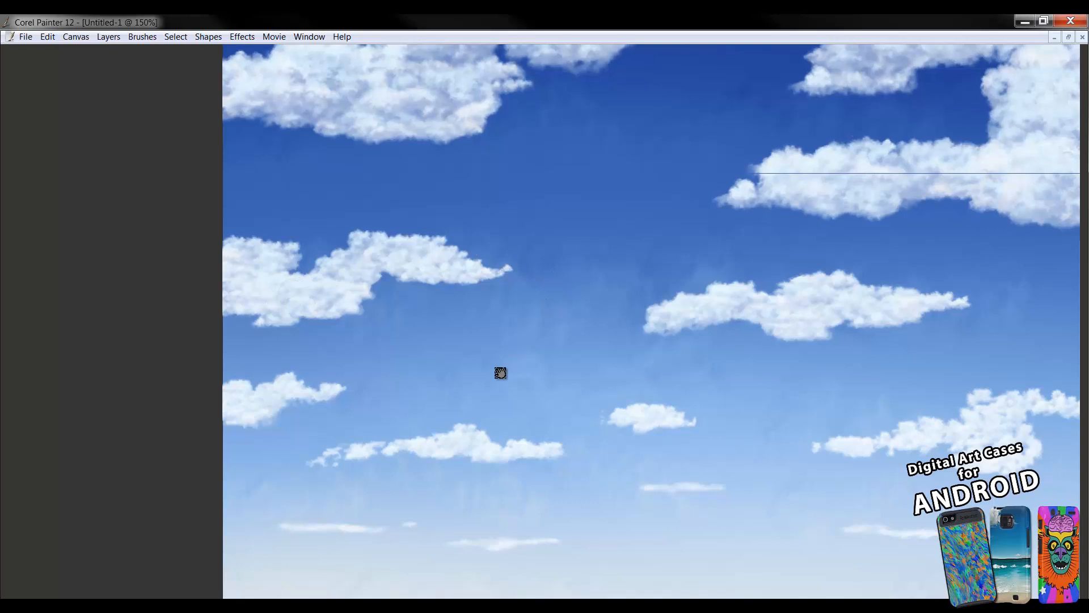
drag(499, 372, 457, 399)
drag(634, 368, 440, 434)
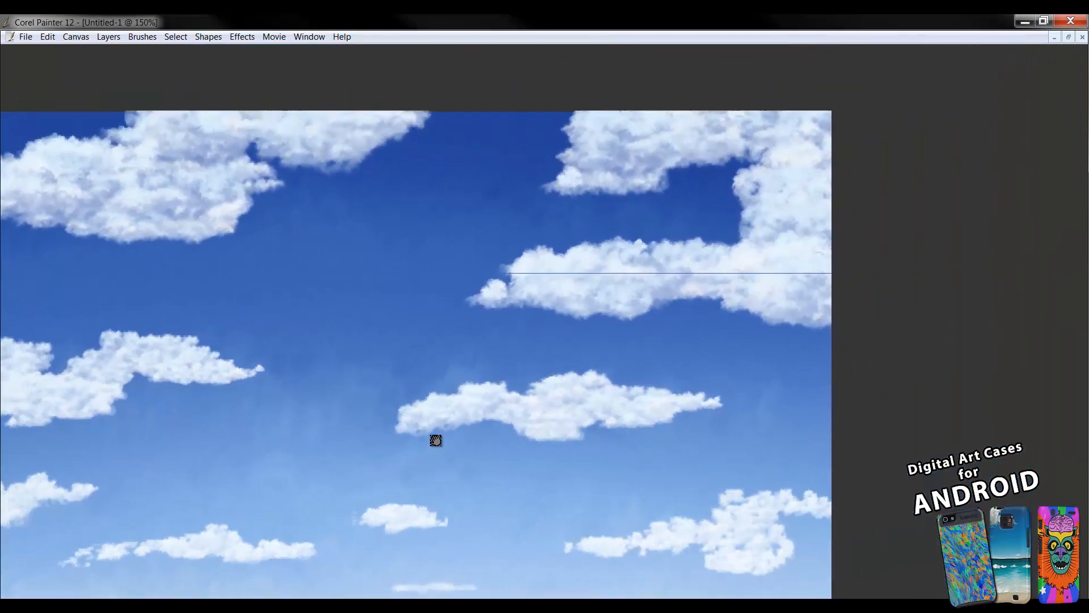
drag(584, 363, 608, 332)
drag(159, 280, 367, 341)
Step: Load the content of the clouds layer as a selection
key(Tab)
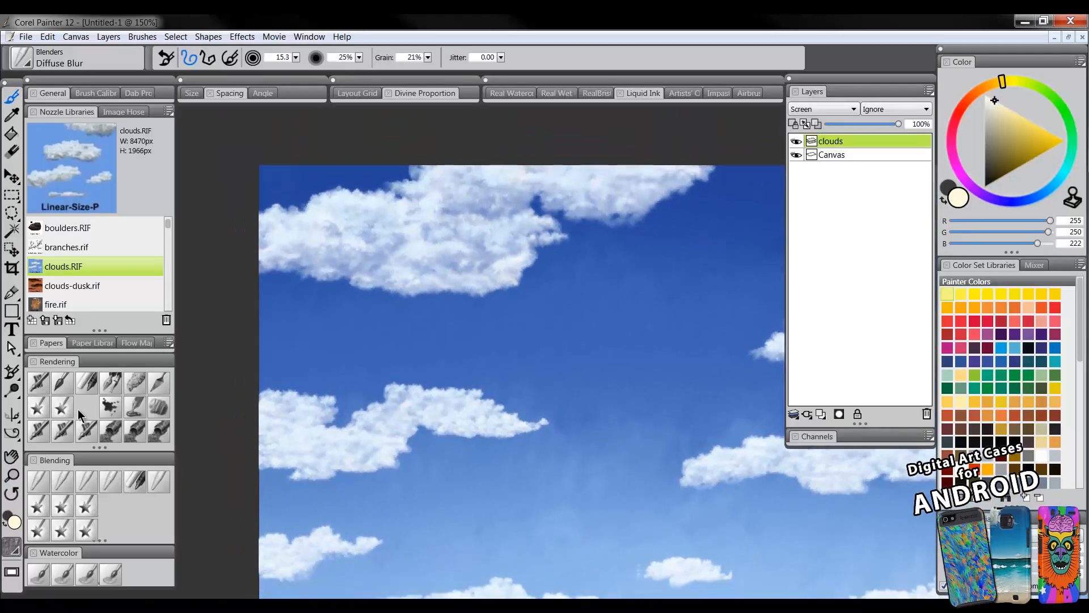
click(11, 475)
alt+click(522, 377)
alt+click(523, 378)
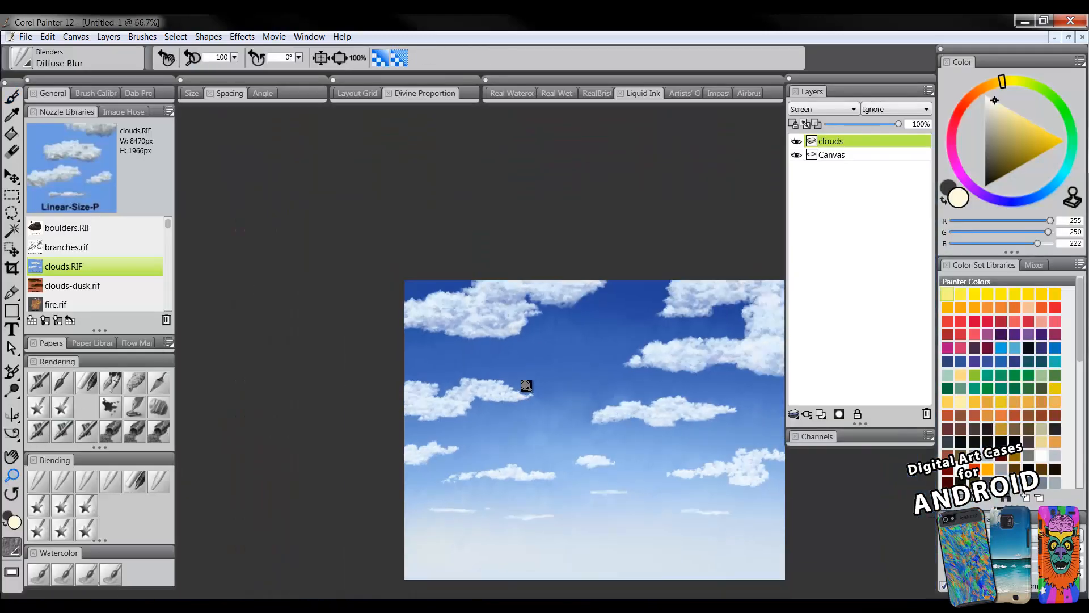
alt+click(523, 385)
drag(578, 419, 516, 399)
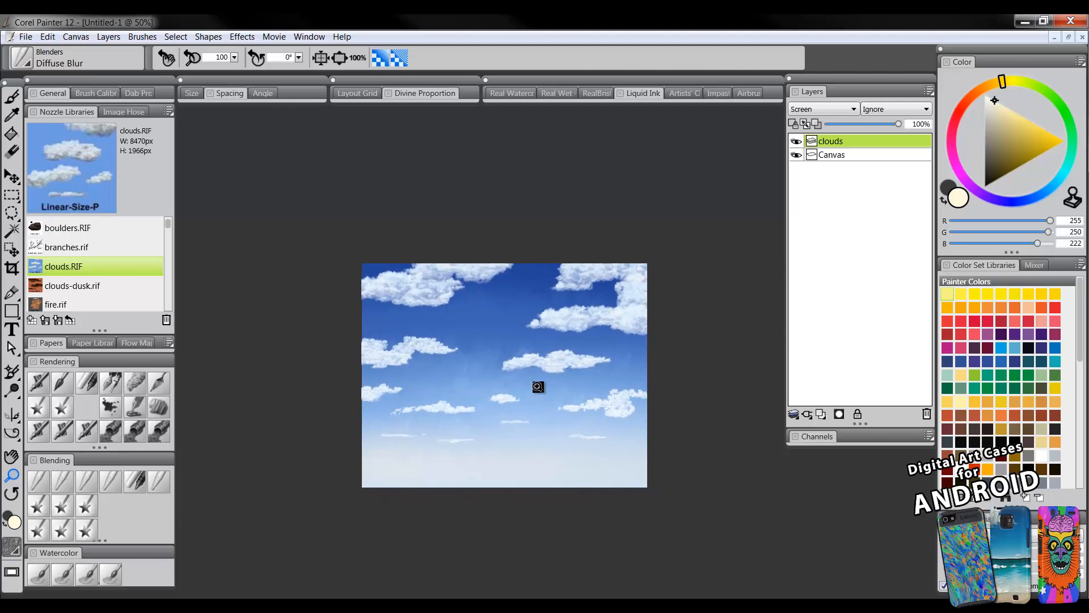
click(516, 389)
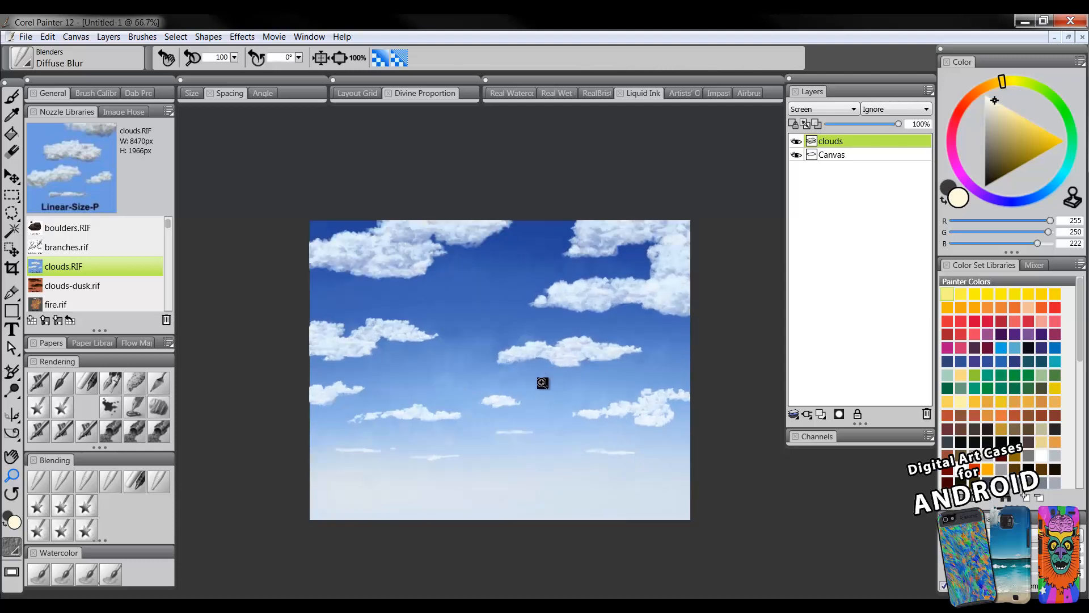
right_click(829, 140)
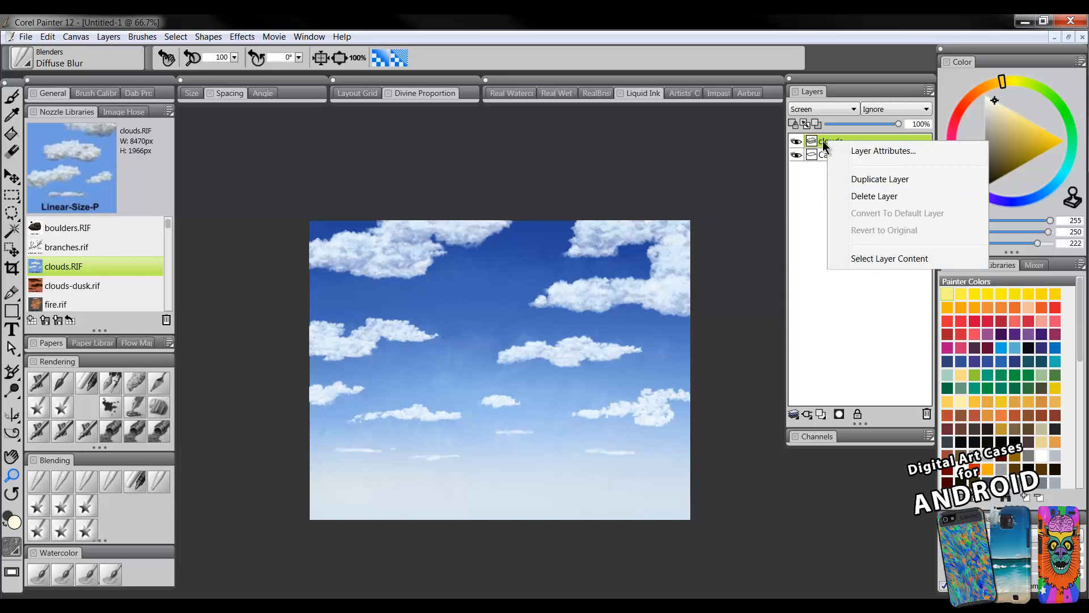
click(878, 259)
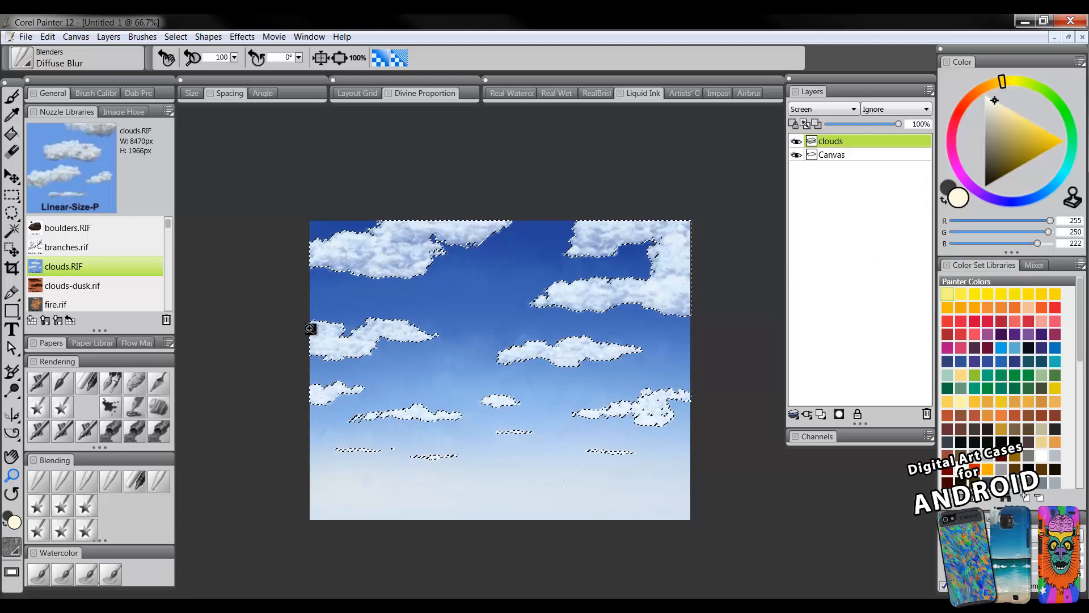
Step: Create a new layer above the clouds layer and set its composite method to Multiply
click(837, 414)
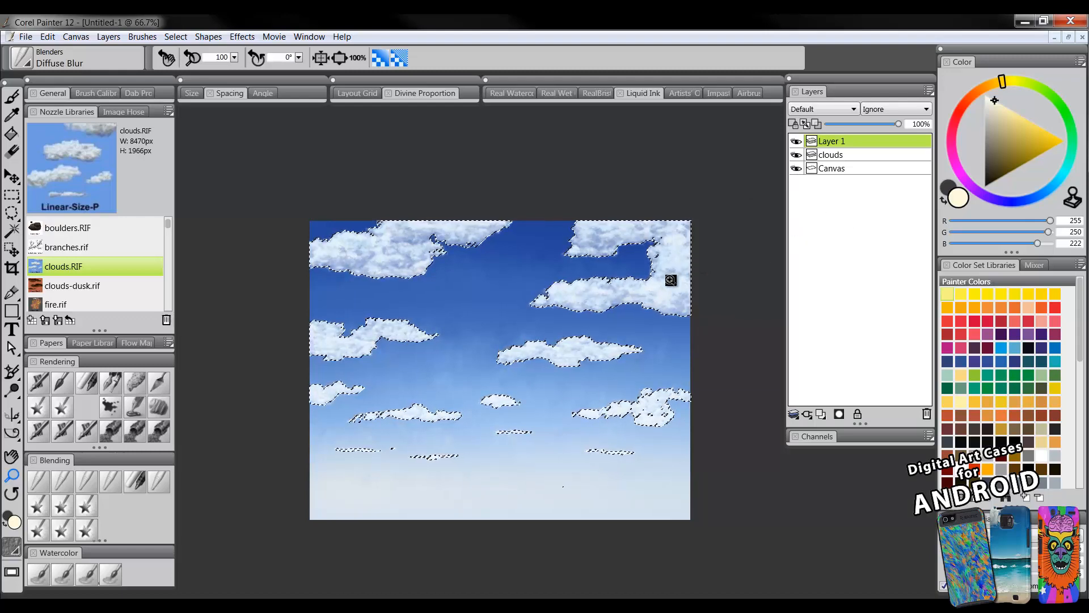
click(821, 110)
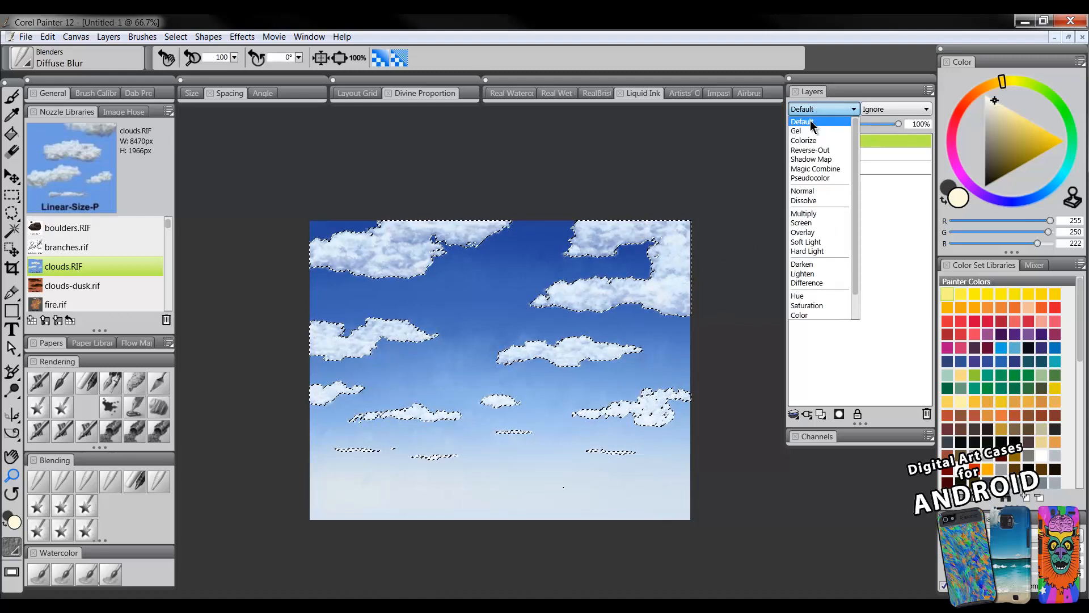
click(811, 214)
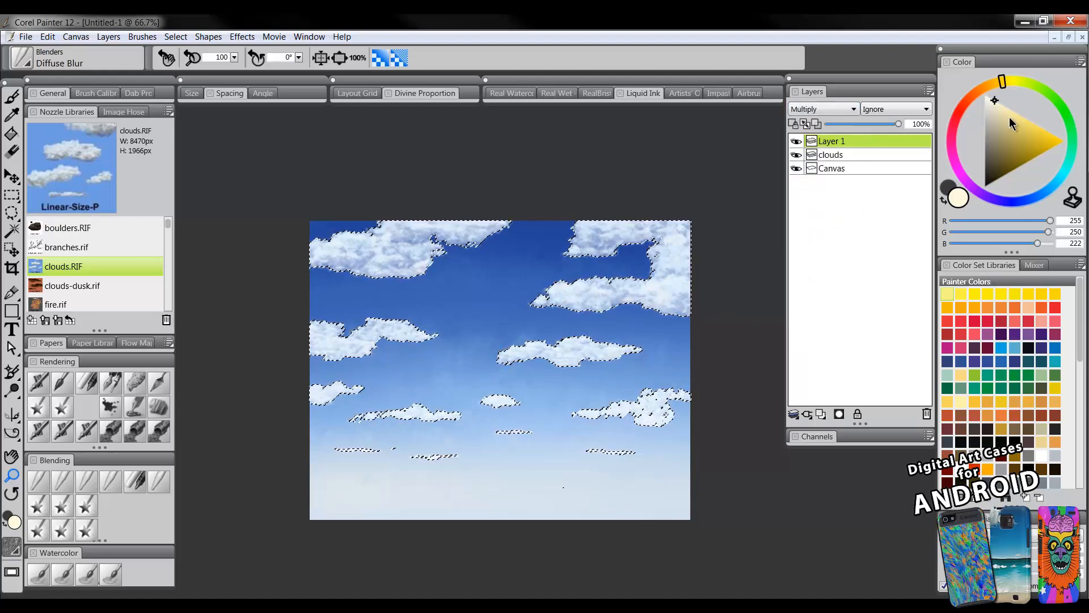
Step: Choose a light peach colour of RGB 249, 217, 183 and hide the selection outline around the clouds
mouse_move(997, 96)
mouse_down()
mouse_move(985, 88)
mouse_move(1022, 128)
mouse_move(1007, 112)
mouse_up()
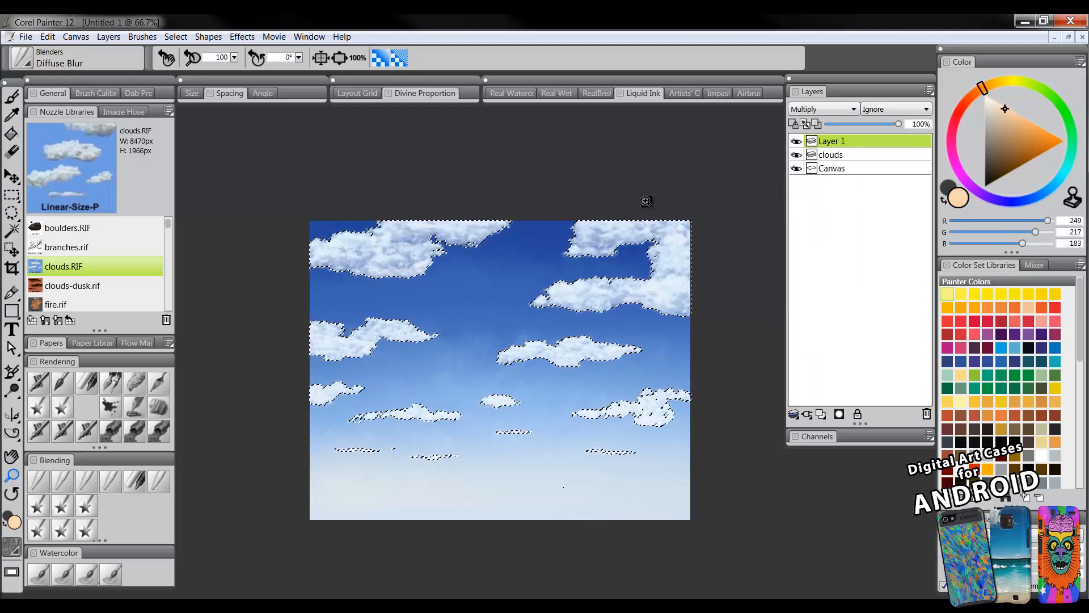
key(ctrl+d)
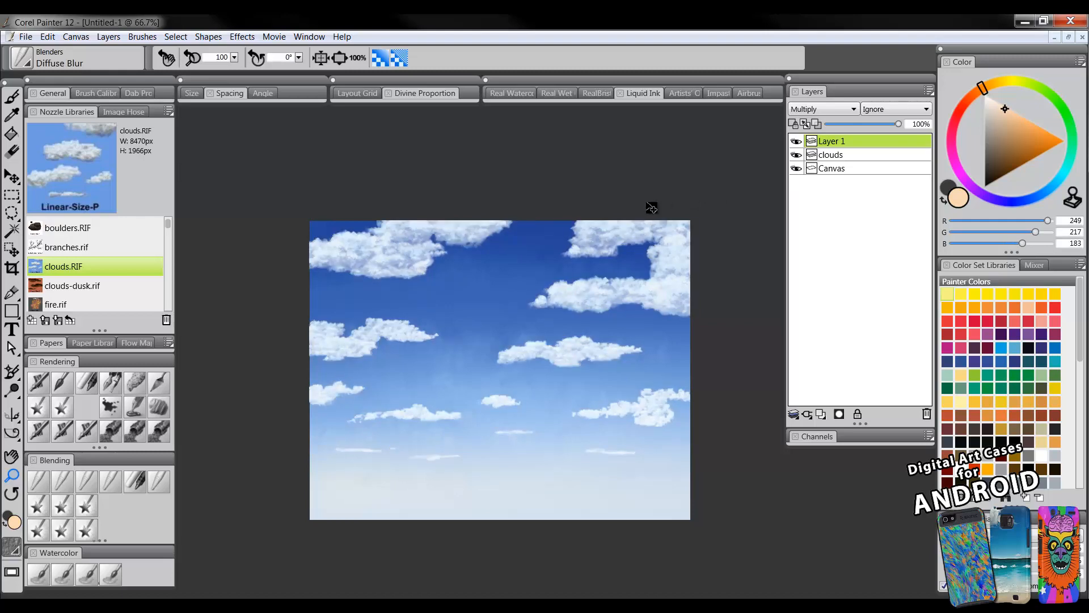
click(589, 272)
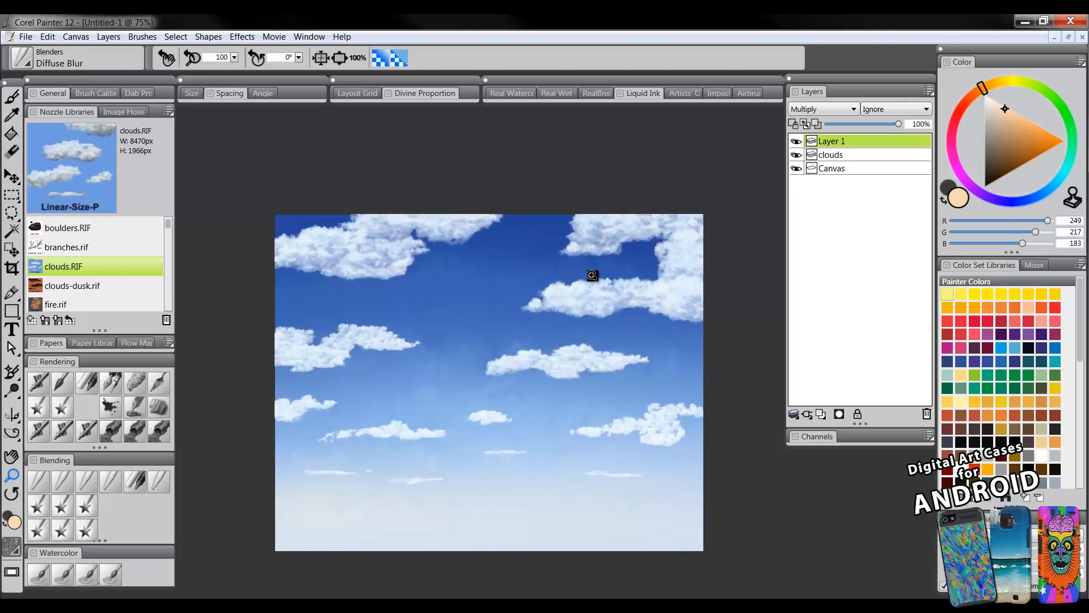
click(596, 278)
key(Tab)
drag(593, 304, 628, 252)
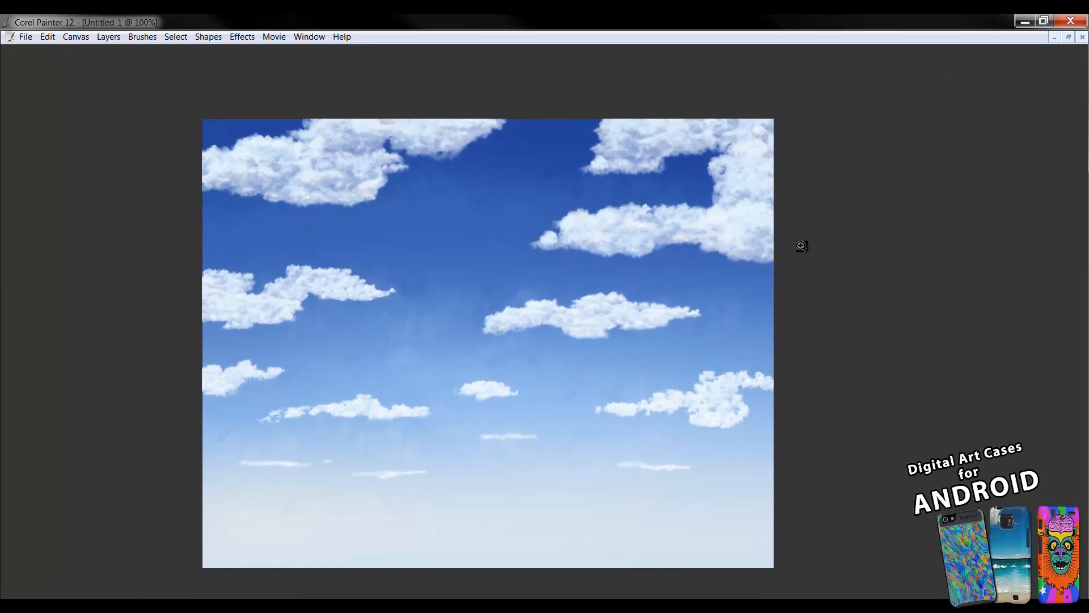
key(Tab)
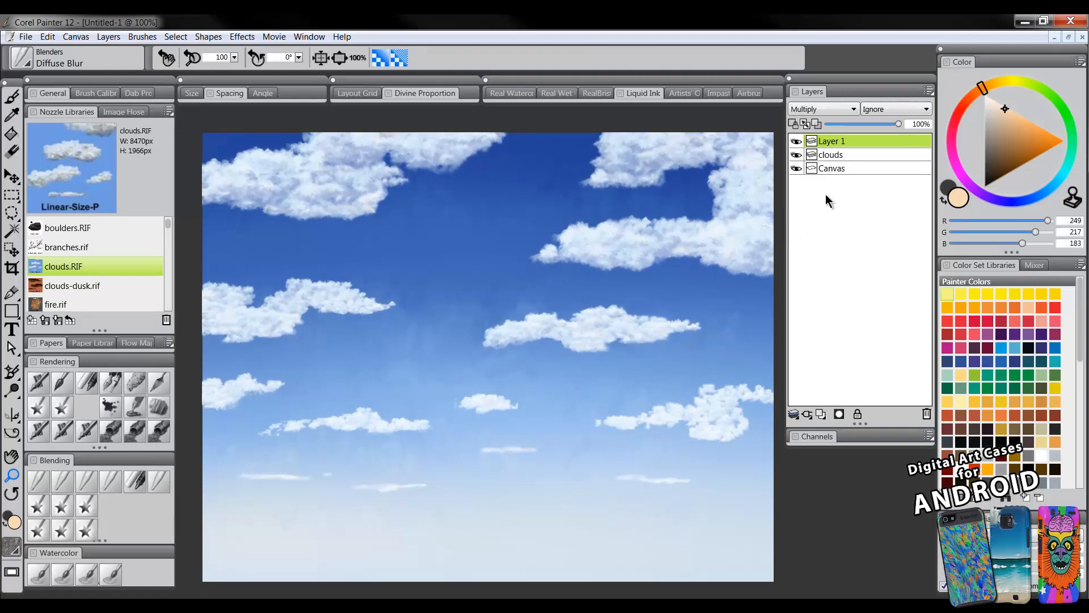
Step: Tint the clouds with soft peach strokes on the Multiply layer, using an enlarged Digital Airbrush
click(36, 384)
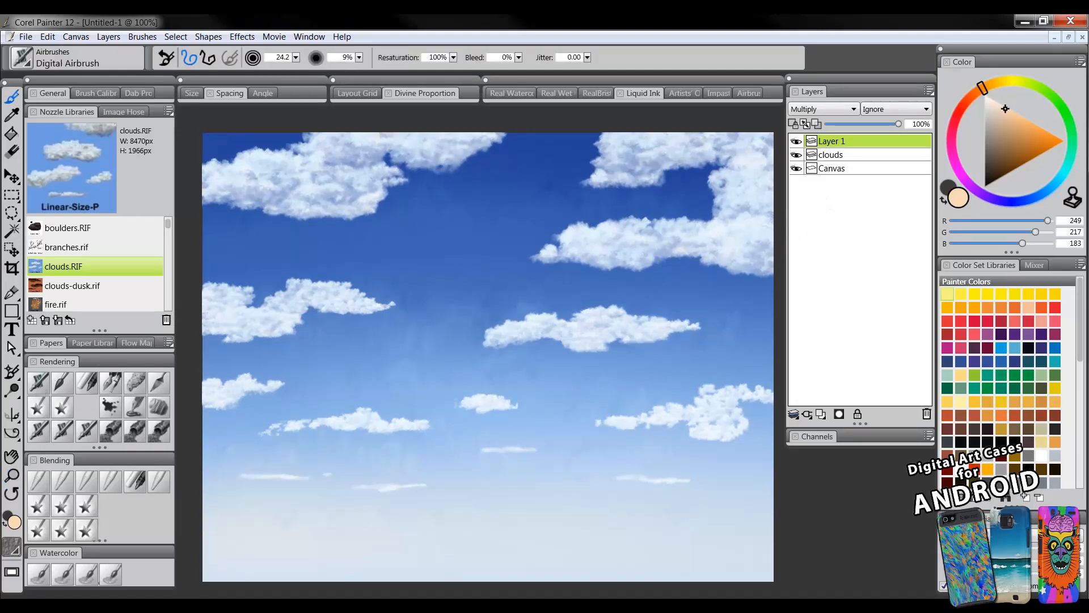
key(Tab)
drag(663, 129, 677, 161)
key(Tab)
key(Tab)
drag(658, 207, 653, 237)
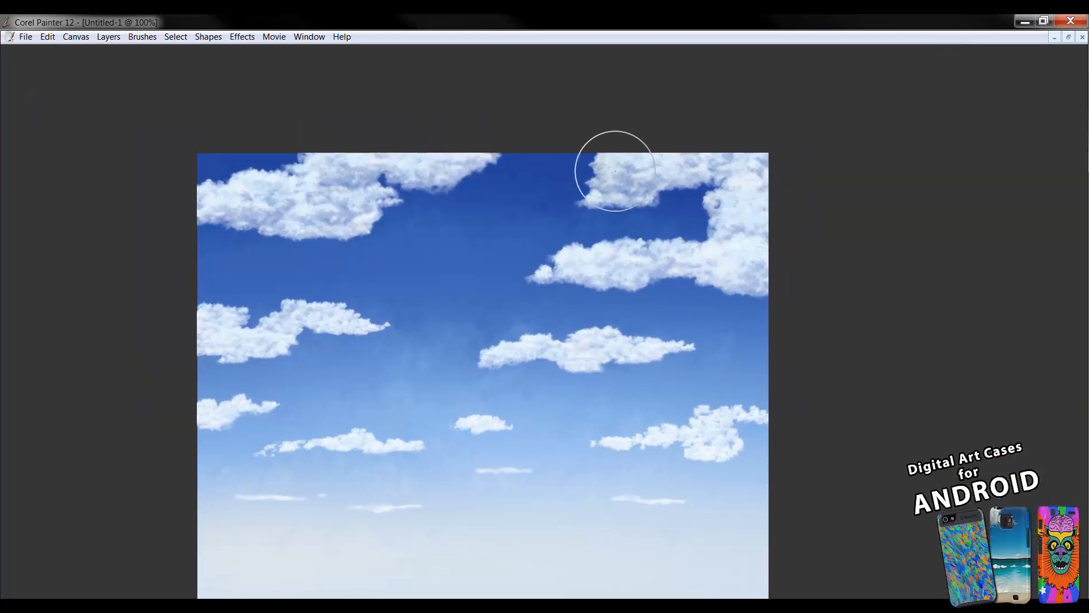
mouse_move(614, 170)
mouse_down()
mouse_move(692, 189)
mouse_move(699, 151)
mouse_move(611, 162)
mouse_move(682, 141)
mouse_move(746, 173)
mouse_move(725, 234)
mouse_move(750, 243)
mouse_move(589, 274)
mouse_move(523, 263)
mouse_move(724, 302)
mouse_move(447, 202)
mouse_move(405, 167)
mouse_move(291, 206)
mouse_move(451, 157)
mouse_move(330, 241)
mouse_move(276, 183)
mouse_move(193, 211)
mouse_move(281, 198)
mouse_move(370, 329)
mouse_move(285, 305)
mouse_move(213, 321)
mouse_move(204, 354)
mouse_move(311, 369)
mouse_move(220, 410)
mouse_move(204, 453)
mouse_move(292, 447)
mouse_move(438, 465)
mouse_move(377, 513)
mouse_move(207, 508)
mouse_move(555, 456)
mouse_move(530, 428)
mouse_move(466, 441)
mouse_move(607, 421)
mouse_move(682, 437)
mouse_move(731, 415)
mouse_move(730, 465)
mouse_move(637, 487)
mouse_move(634, 520)
mouse_move(732, 414)
mouse_move(635, 341)
mouse_move(536, 368)
mouse_move(482, 353)
mouse_move(574, 358)
mouse_move(698, 342)
mouse_move(779, 281)
mouse_move(691, 250)
mouse_move(538, 263)
mouse_move(589, 294)
mouse_move(750, 290)
mouse_move(758, 212)
mouse_move(696, 208)
mouse_move(770, 154)
mouse_move(729, 201)
mouse_up()
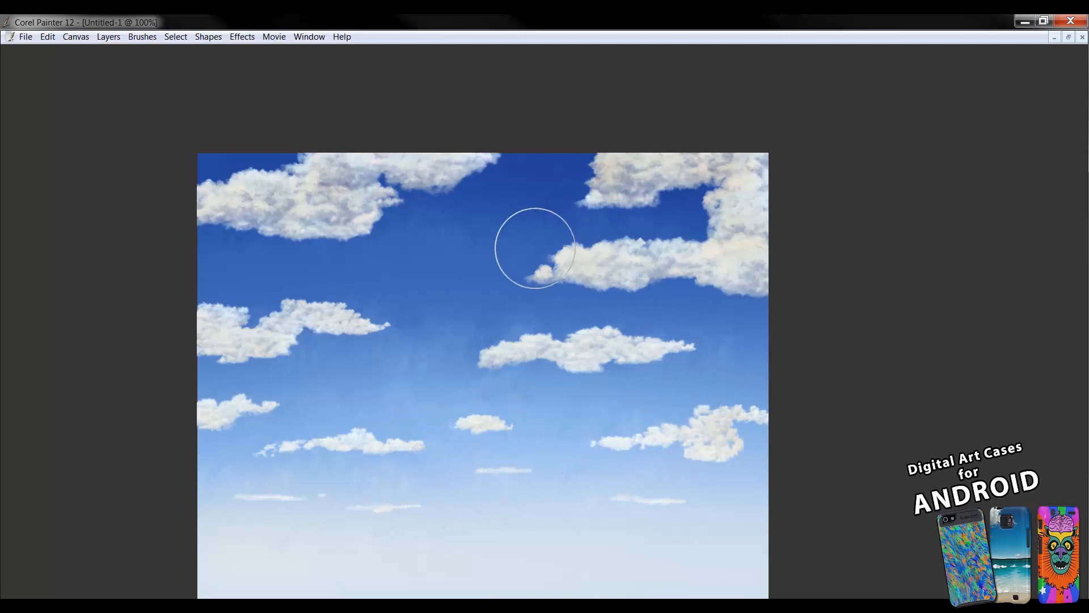
Step: Reduce the airbrush size and shade the underside of the large cloud in the sky's upper right corner
key(Tab)
key(Tab)
drag(475, 304, 478, 272)
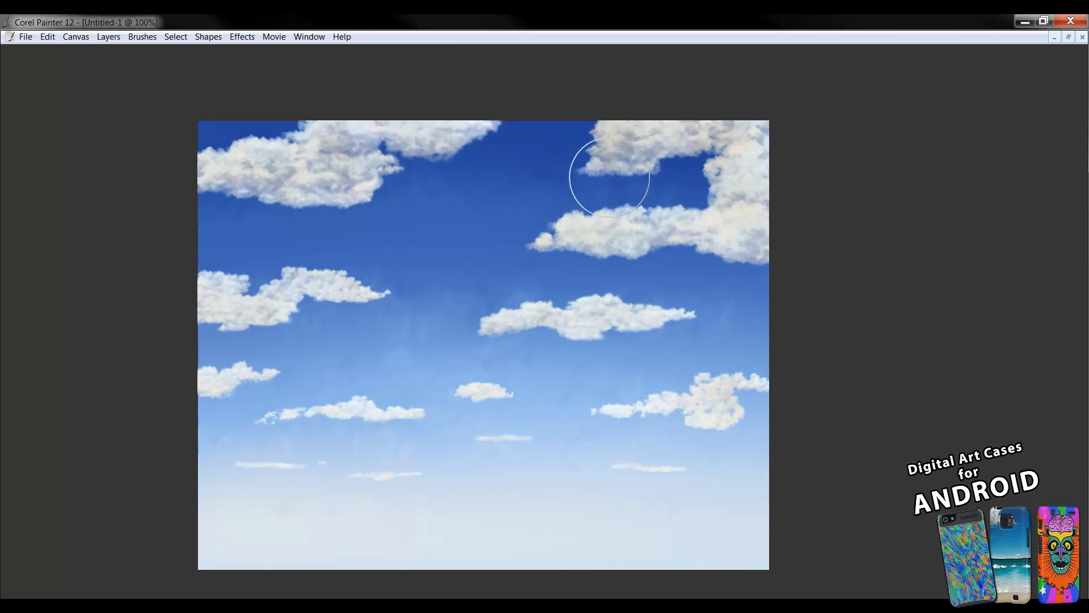
key([)
mouse_move(657, 154)
mouse_down()
mouse_move(750, 145)
mouse_move(716, 159)
mouse_move(714, 205)
mouse_move(731, 176)
mouse_up()
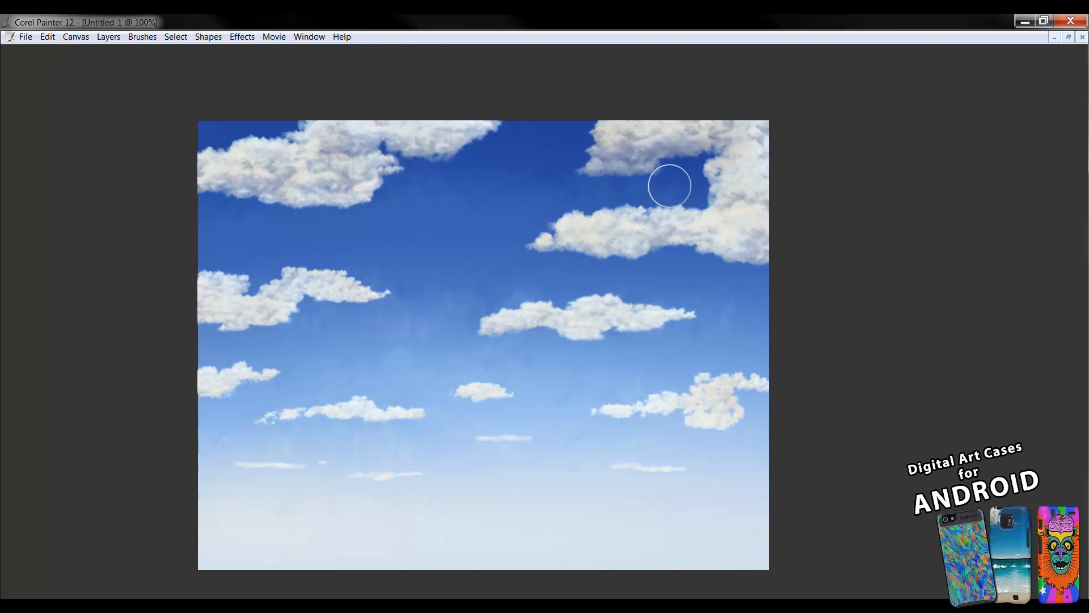
mouse_move(575, 212)
mouse_down()
mouse_move(566, 215)
mouse_move(593, 215)
mouse_up()
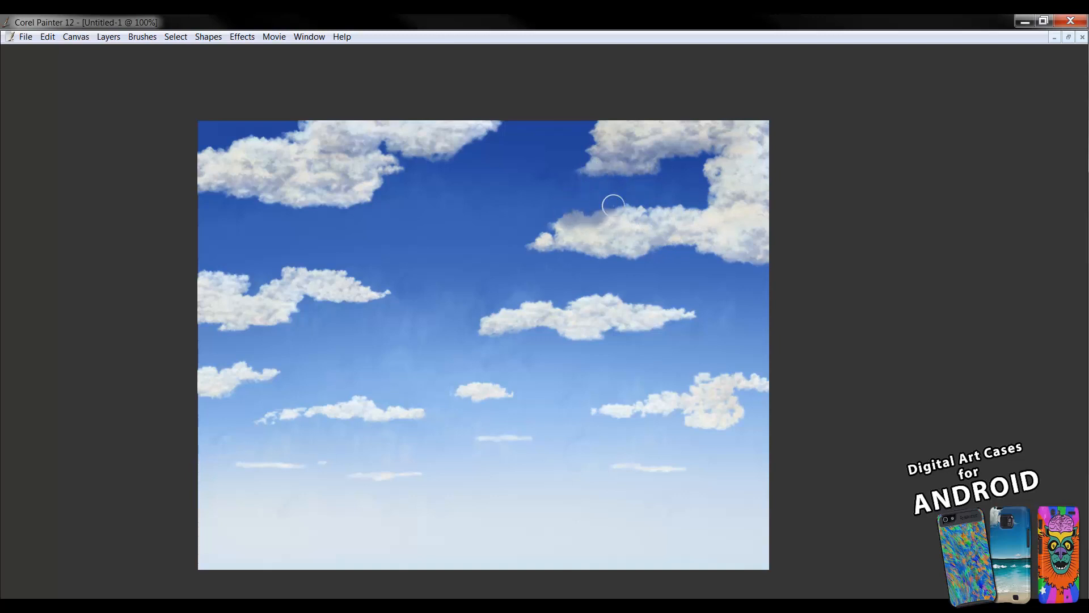
key(ctrl+z)
key(ctrl+z)
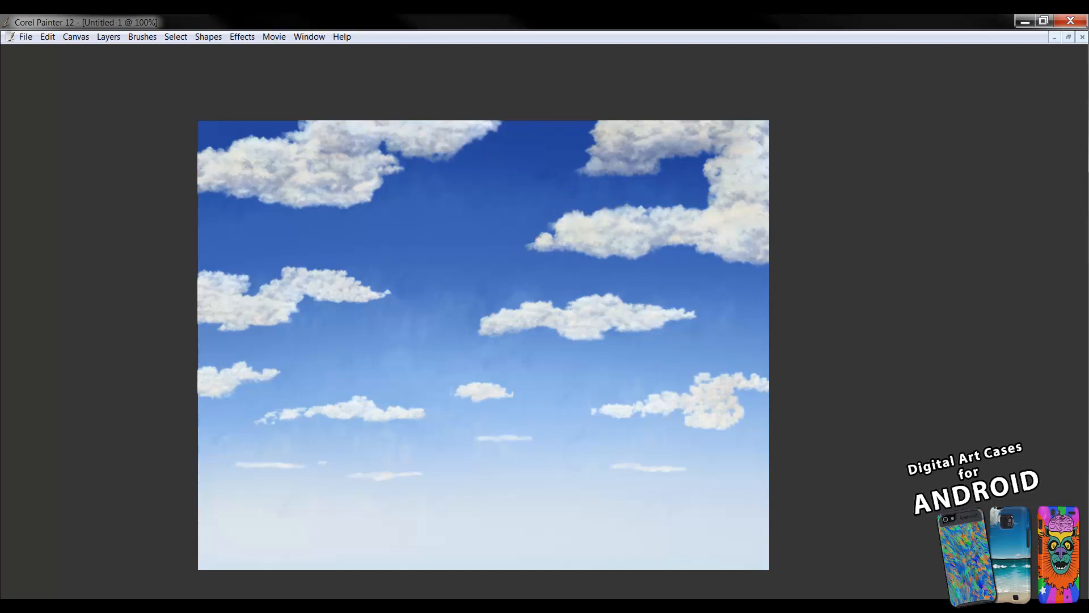
Step: Airbrush soft shadows along the undersides of the remaining large, medium and small clouds, undoing the last stroke
mouse_move(535, 244)
mouse_down()
mouse_move(610, 260)
mouse_move(646, 248)
mouse_move(563, 244)
mouse_move(606, 249)
mouse_move(670, 234)
mouse_move(746, 271)
mouse_move(780, 259)
mouse_move(782, 247)
mouse_move(719, 261)
mouse_move(674, 250)
mouse_up()
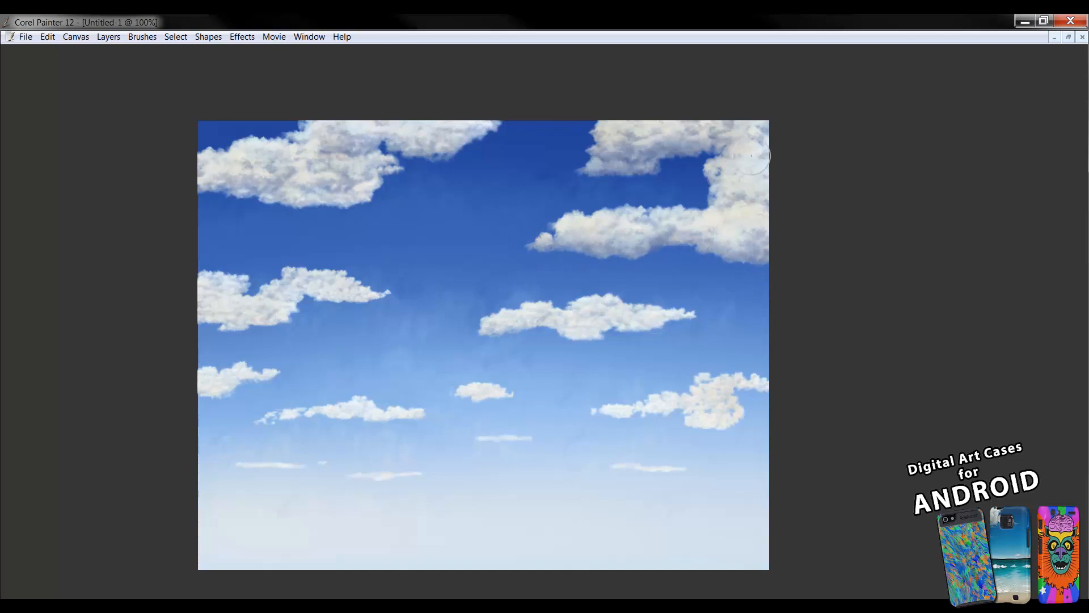
mouse_move(750, 186)
mouse_down()
mouse_move(770, 195)
mouse_move(779, 186)
mouse_move(749, 183)
mouse_up()
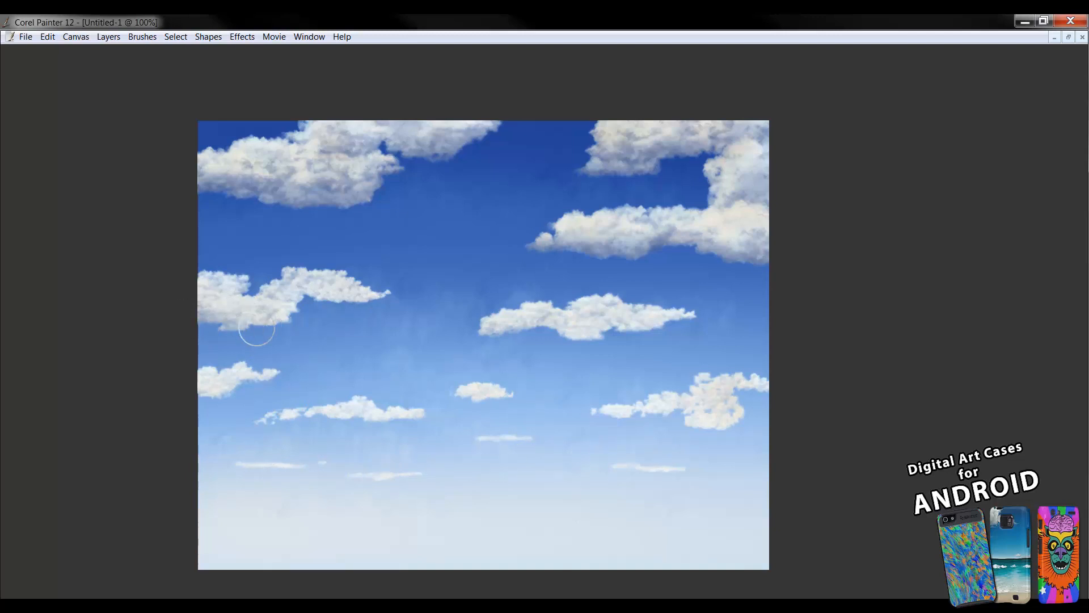
mouse_move(274, 327)
mouse_down()
mouse_move(301, 298)
mouse_move(337, 309)
mouse_move(388, 308)
mouse_up()
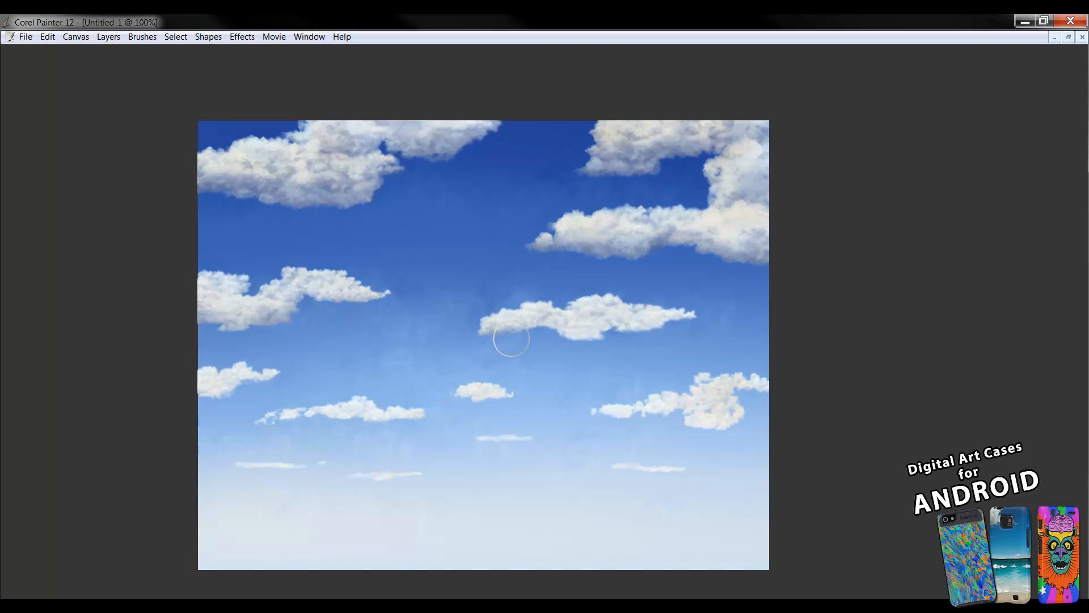
mouse_move(521, 326)
mouse_down()
mouse_move(570, 345)
mouse_move(649, 339)
mouse_move(668, 325)
mouse_up()
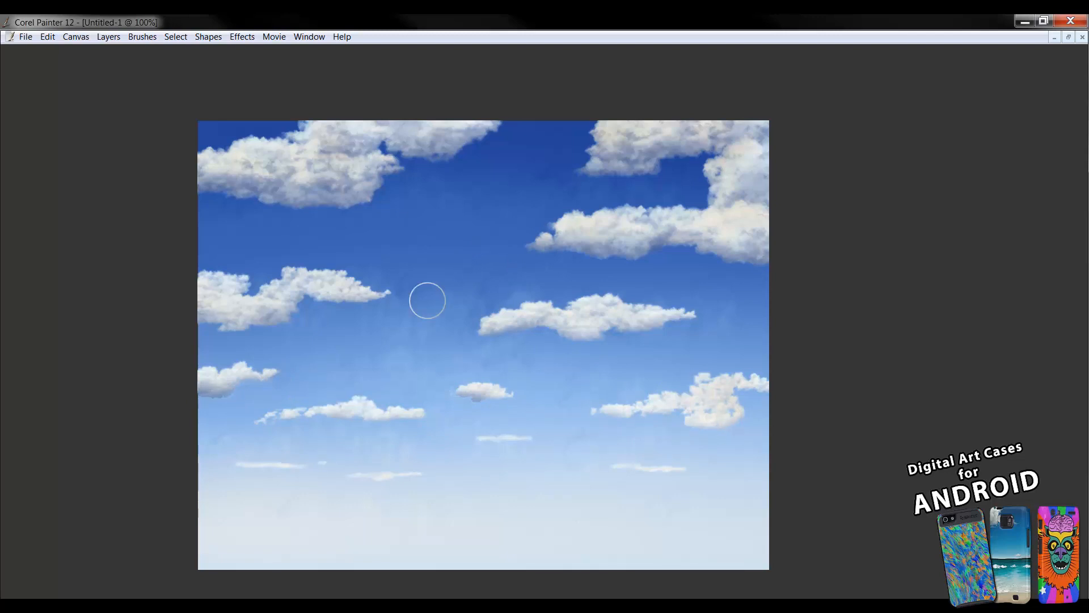
key(ctrl+z)
Step: Pick a light warm yellow-orange colour and airbrush a faint tint over the clouds
key(Tab)
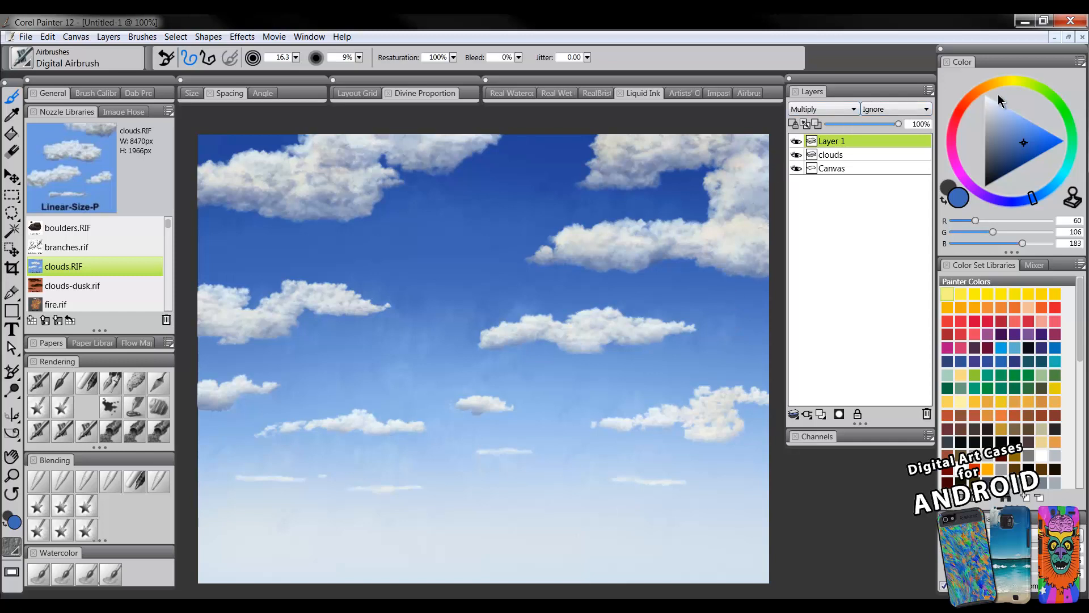
mouse_move(990, 87)
mouse_down()
mouse_move(1005, 84)
mouse_move(1013, 113)
mouse_up()
key(Tab)
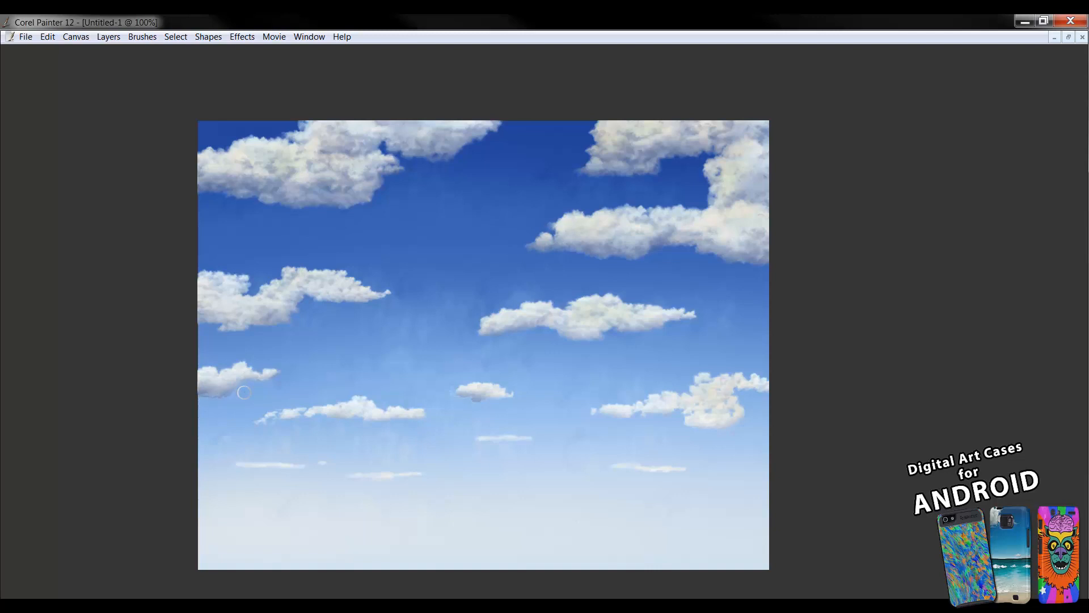
Step: Pick white and airbrush over part of the large cloud in the sky's upper right corner with the Digital Airbrush
key(Tab)
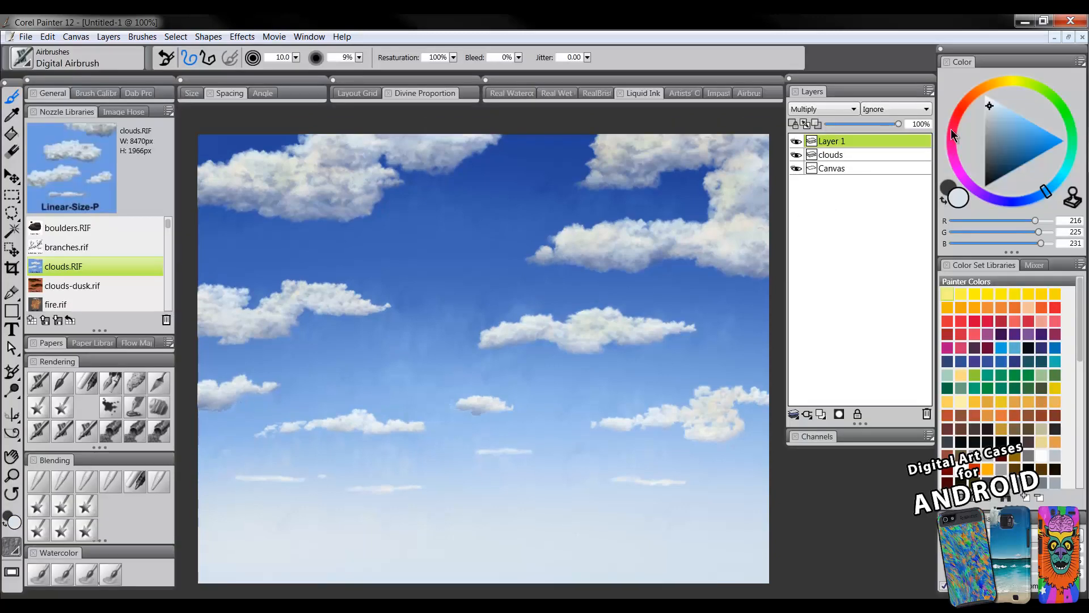
click(985, 94)
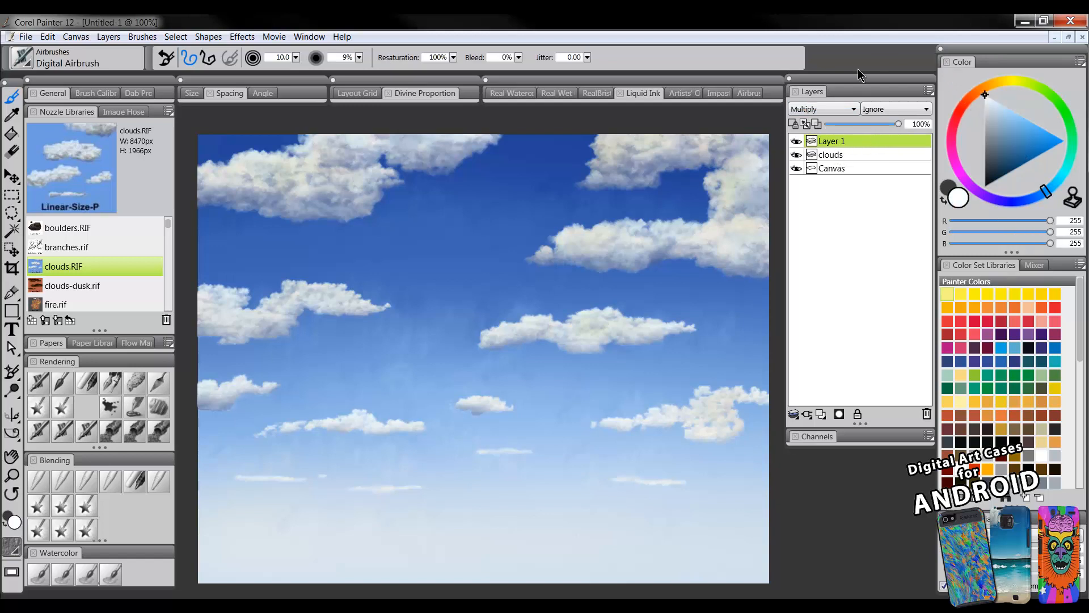
click(38, 384)
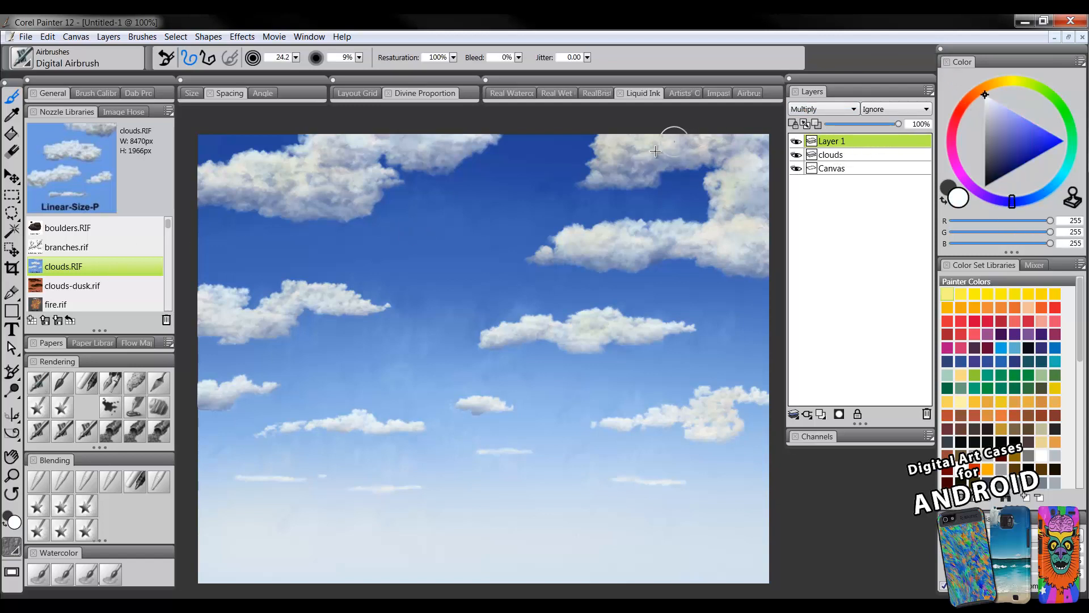
drag(648, 170, 645, 163)
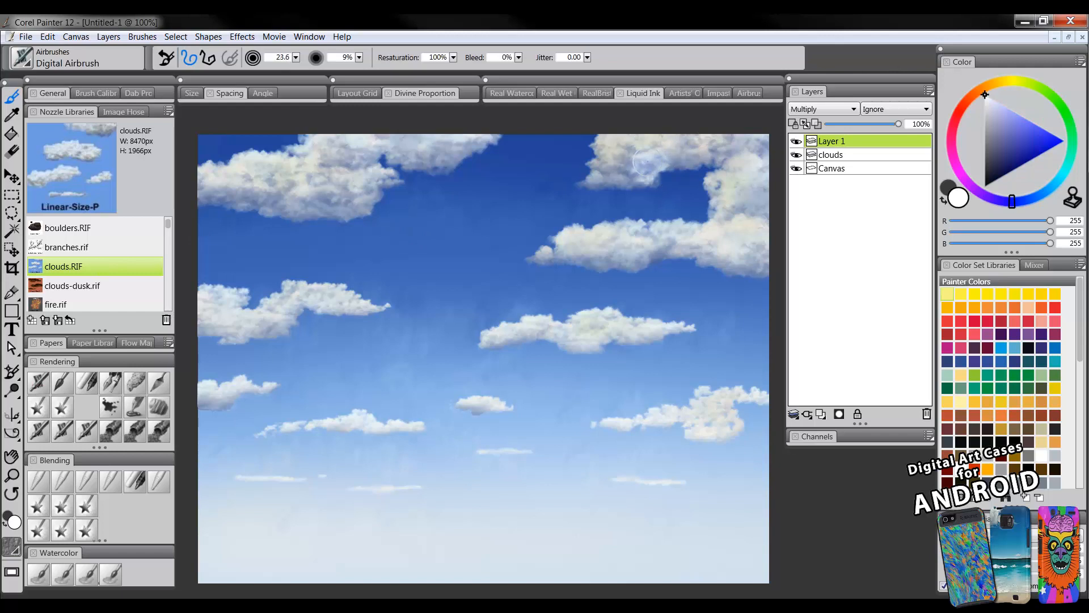
Step: Try airbrushing black over the upper right cloud on the clouds layer, and undo the stroke
click(852, 154)
click(988, 184)
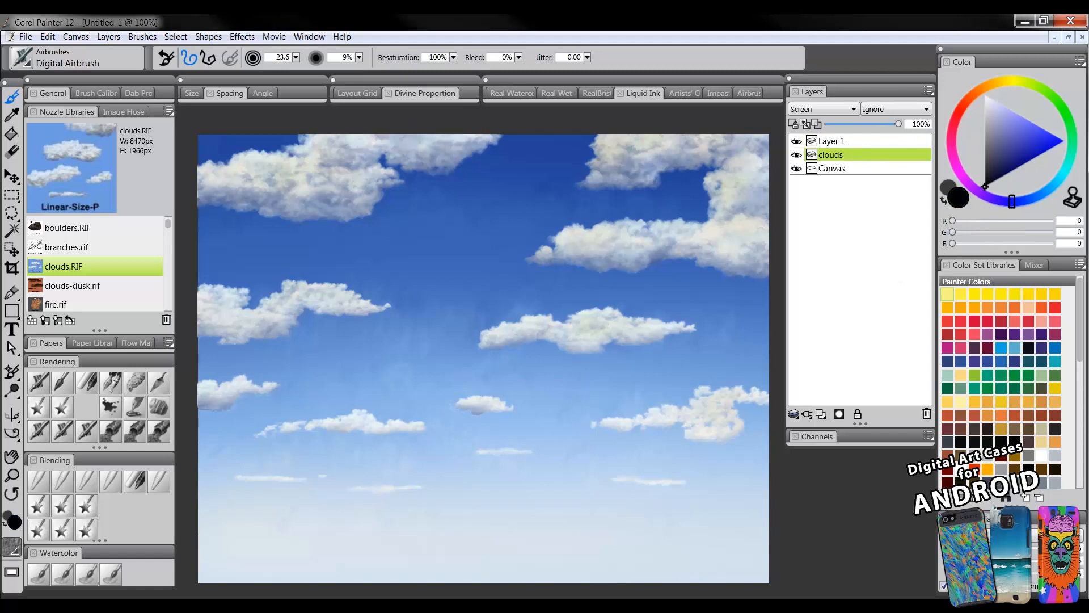
mouse_move(588, 146)
mouse_down()
mouse_move(663, 183)
mouse_move(581, 151)
mouse_up()
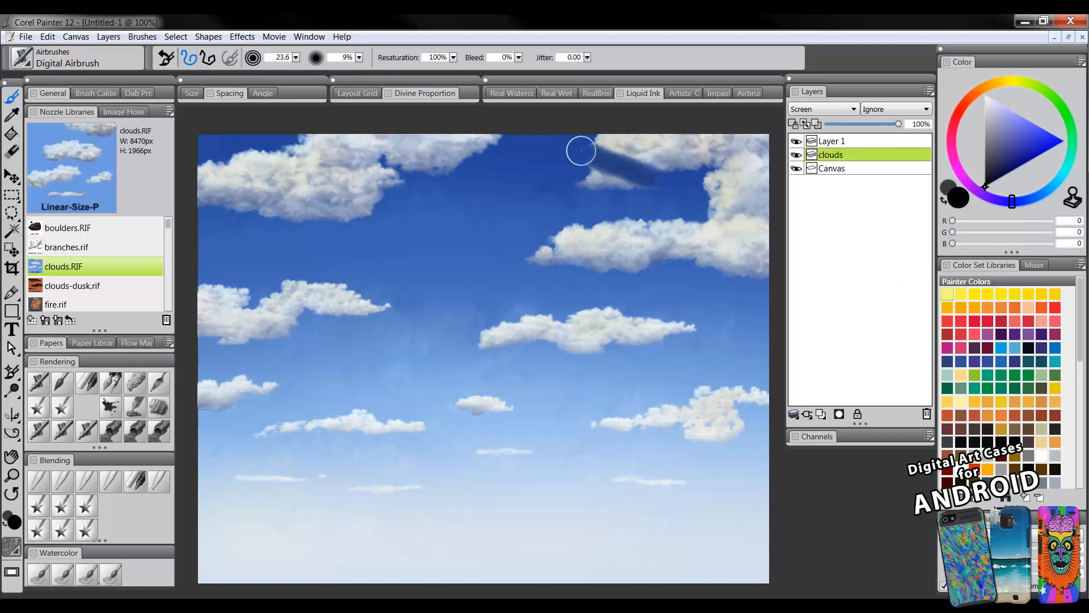
key(ctrl+z)
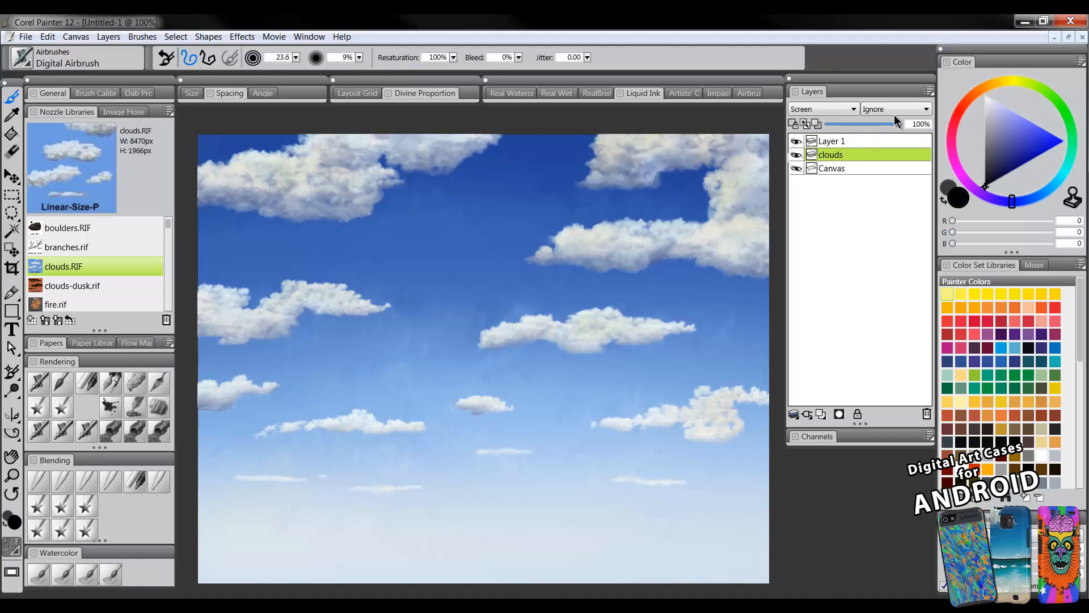
Step: Rename Layer 1 as tint
click(840, 143)
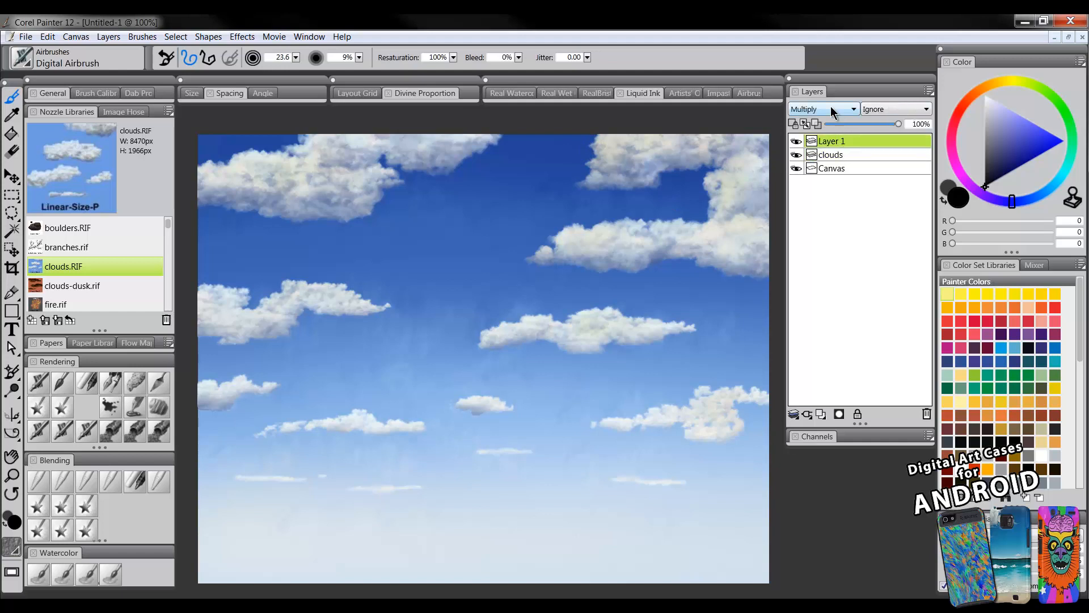
double_click(838, 145)
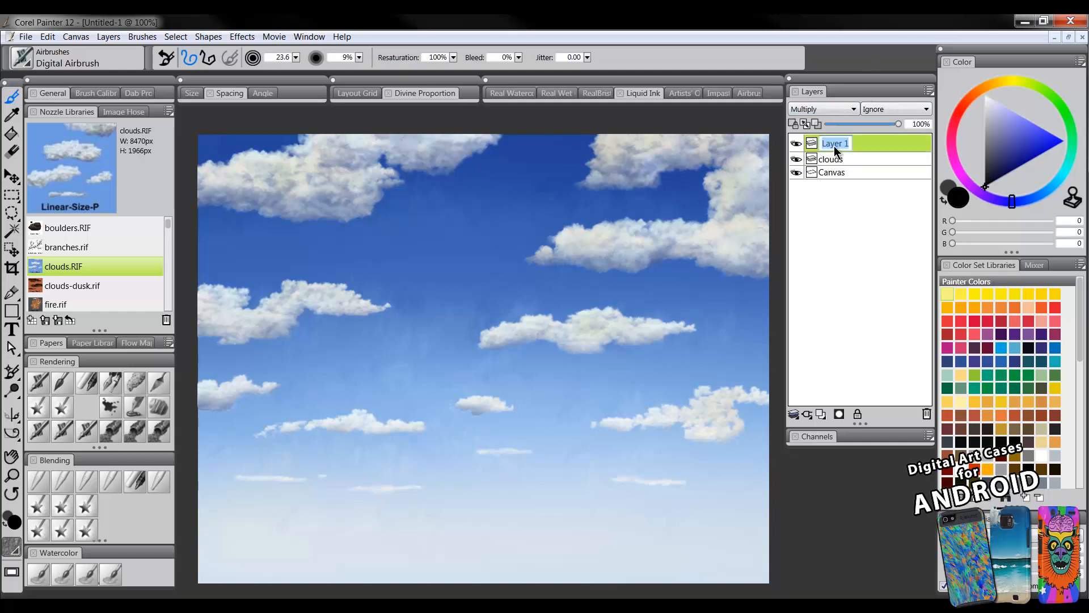
text(tint)
key(Return)
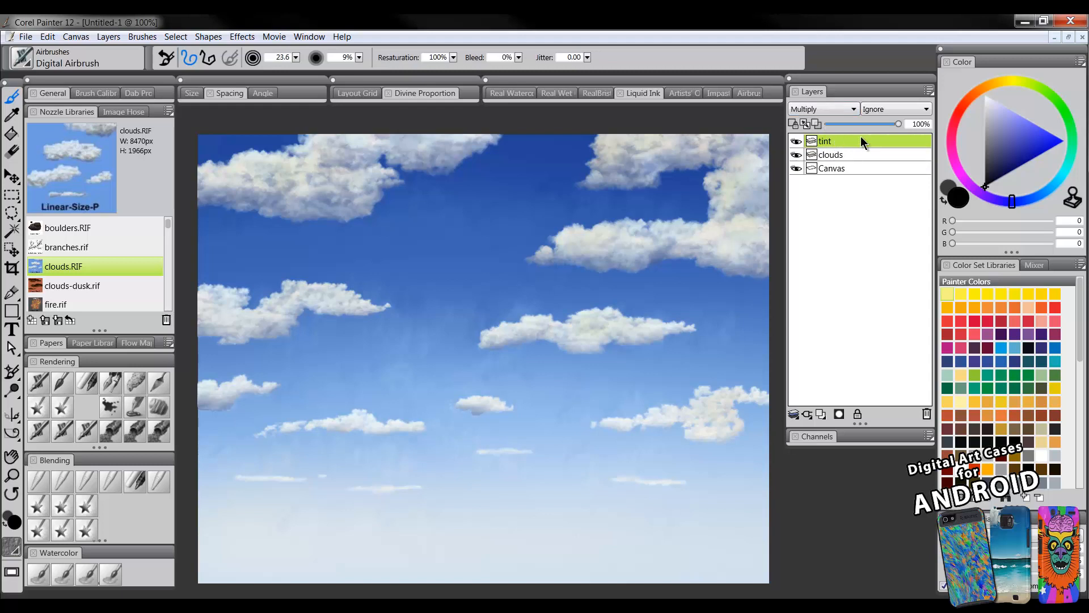
Step: Lower the tint layer's opacity to 93%
click(877, 124)
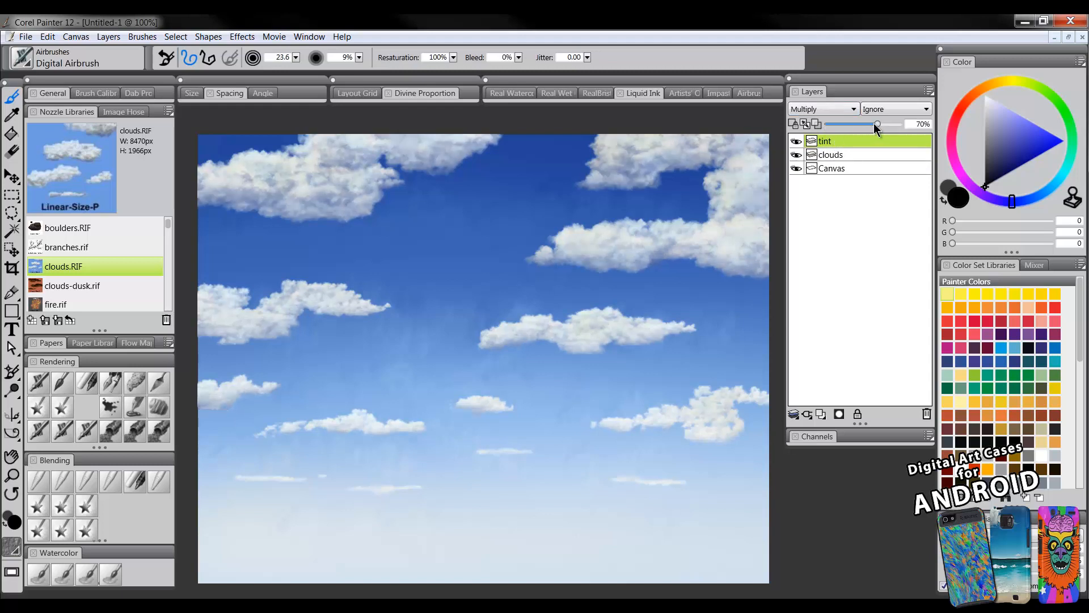
drag(884, 124, 880, 124)
mouse_move(885, 123)
mouse_down()
mouse_move(905, 123)
mouse_move(856, 124)
mouse_move(889, 124)
mouse_up()
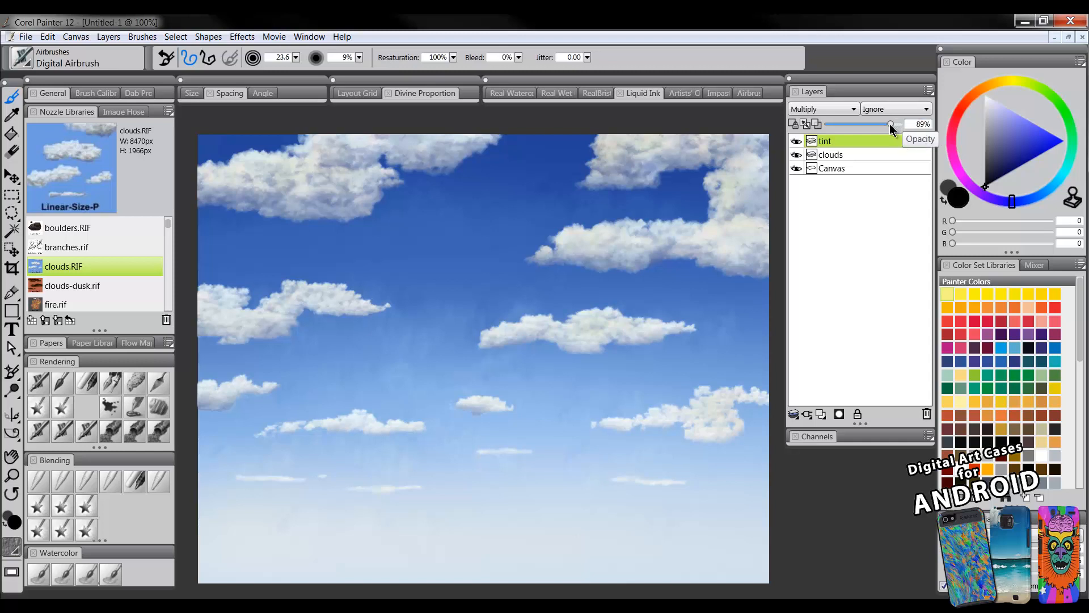
drag(889, 124, 888, 125)
Step: Drop all layers onto the Canvas to flatten the painting
click(12, 475)
alt+click(549, 332)
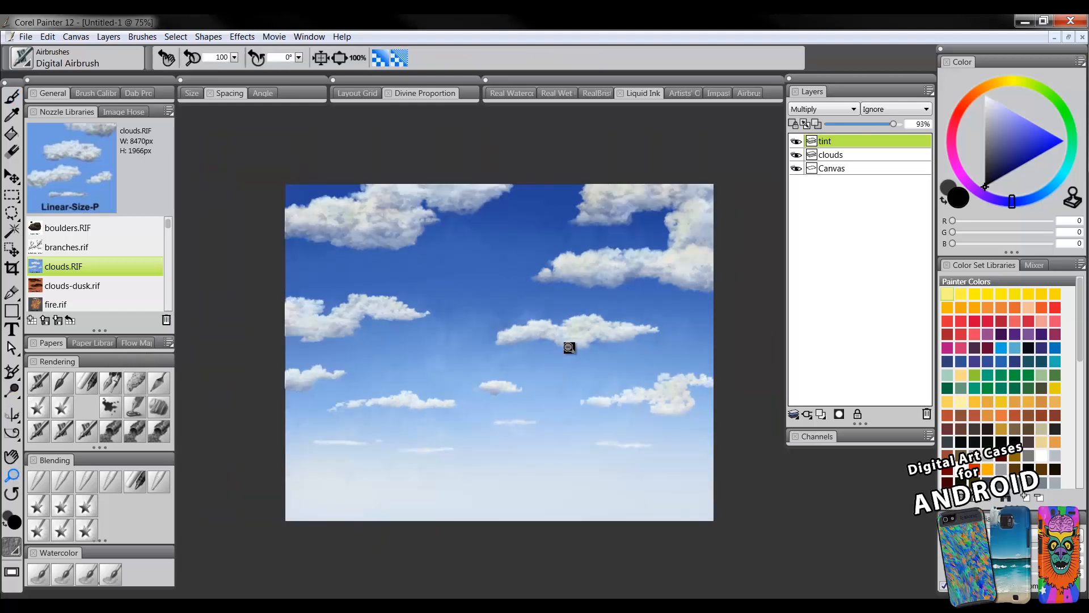
click(579, 328)
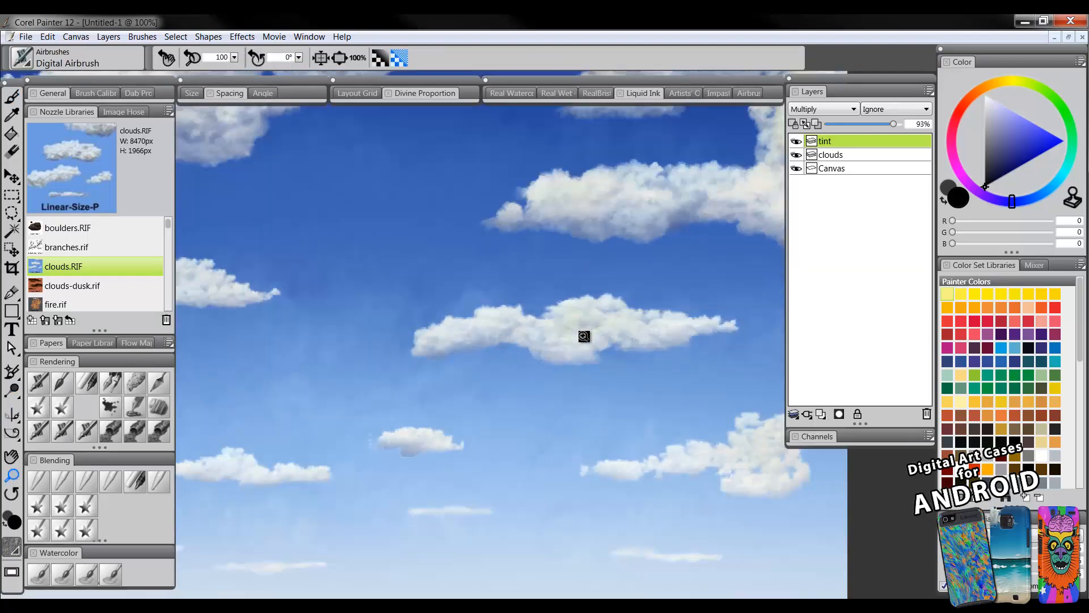
key(Tab)
click(603, 319)
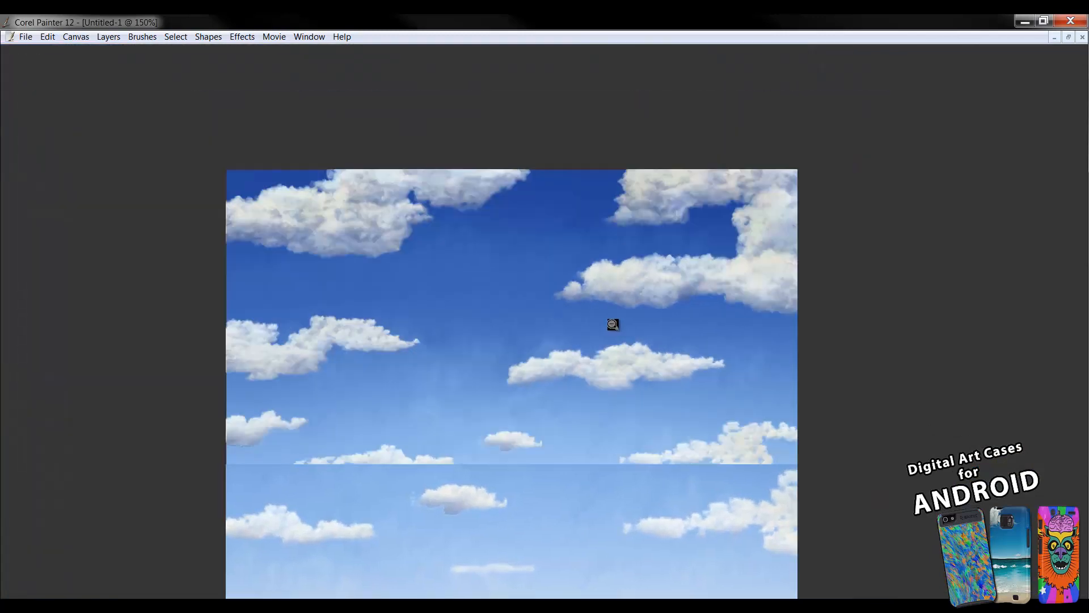
key(Tab)
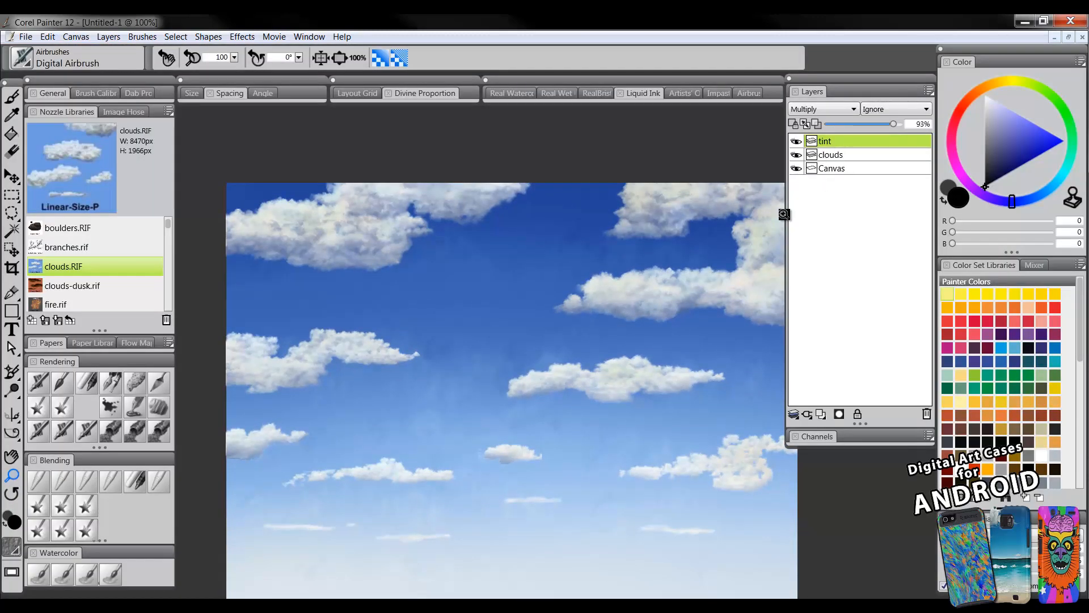
drag(627, 316, 610, 284)
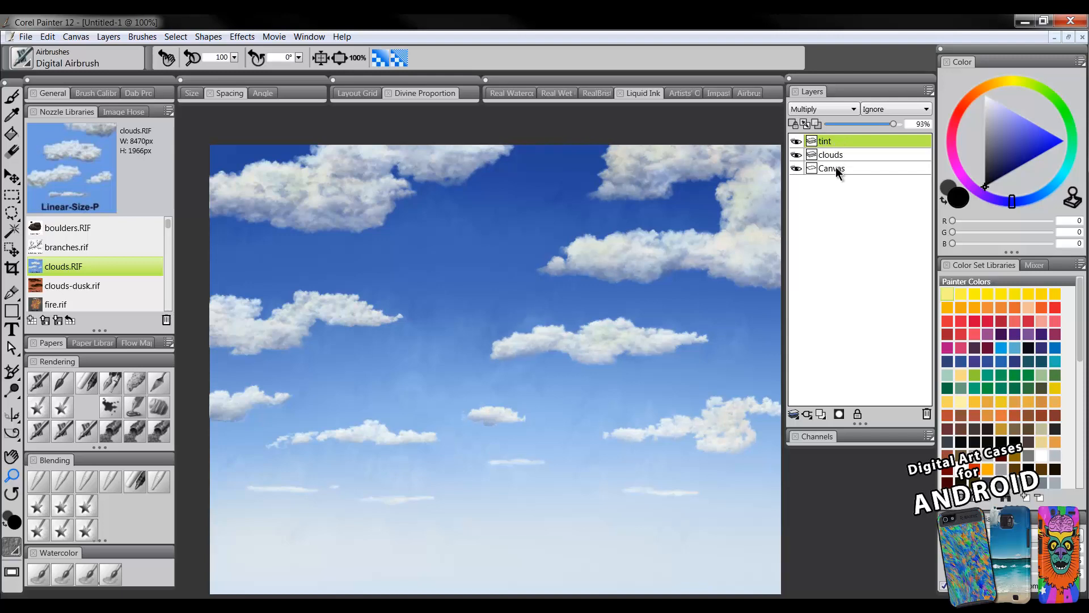
click(105, 37)
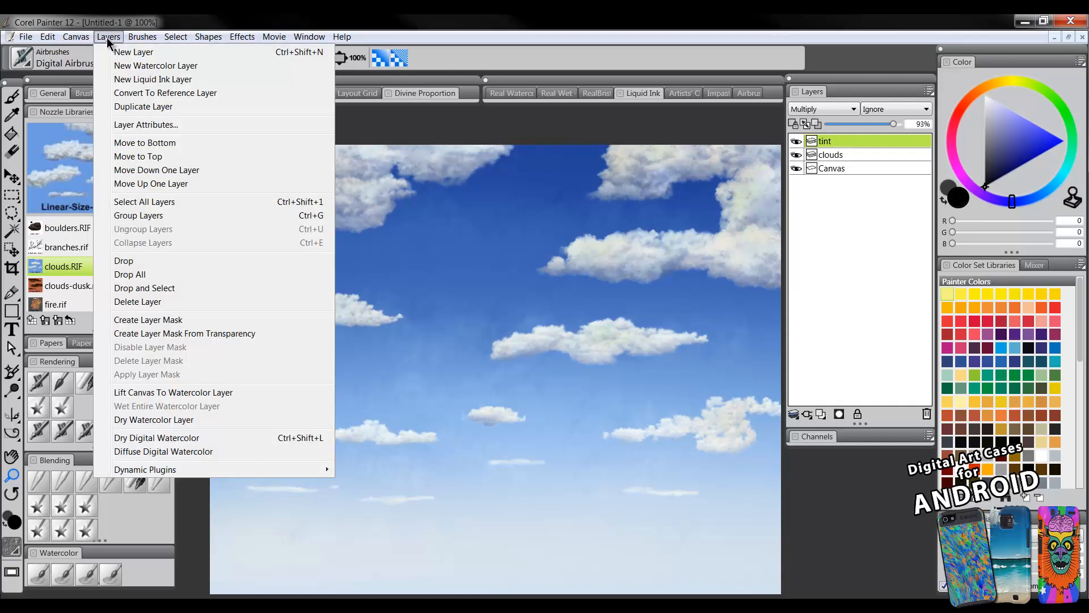
click(129, 277)
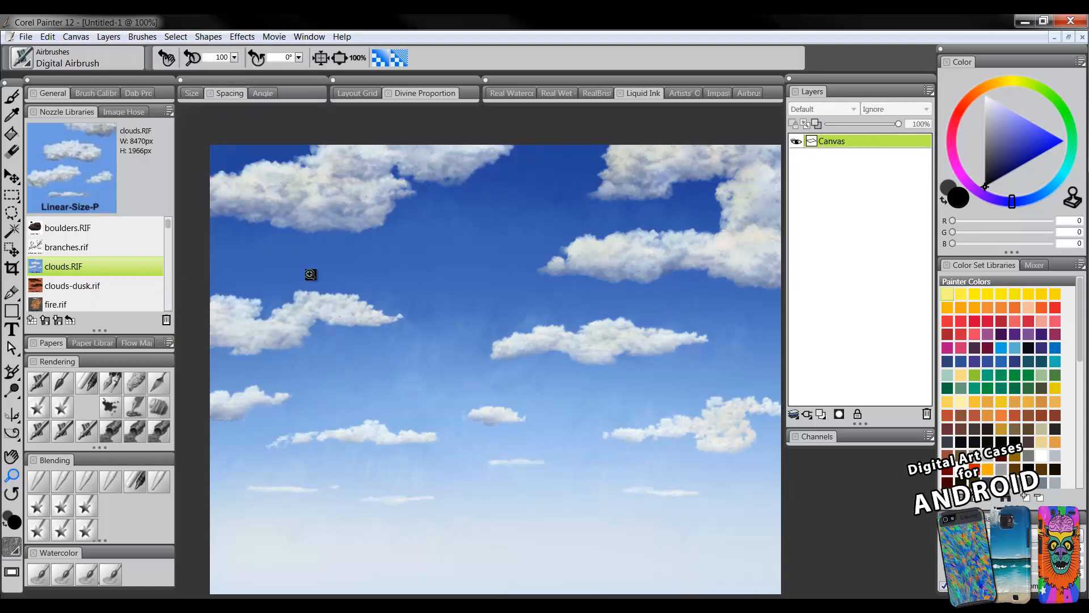
Step: Soften cloud edges with the Diffuse Blur blender and clear the selection around the clouds
click(39, 481)
key(Tab)
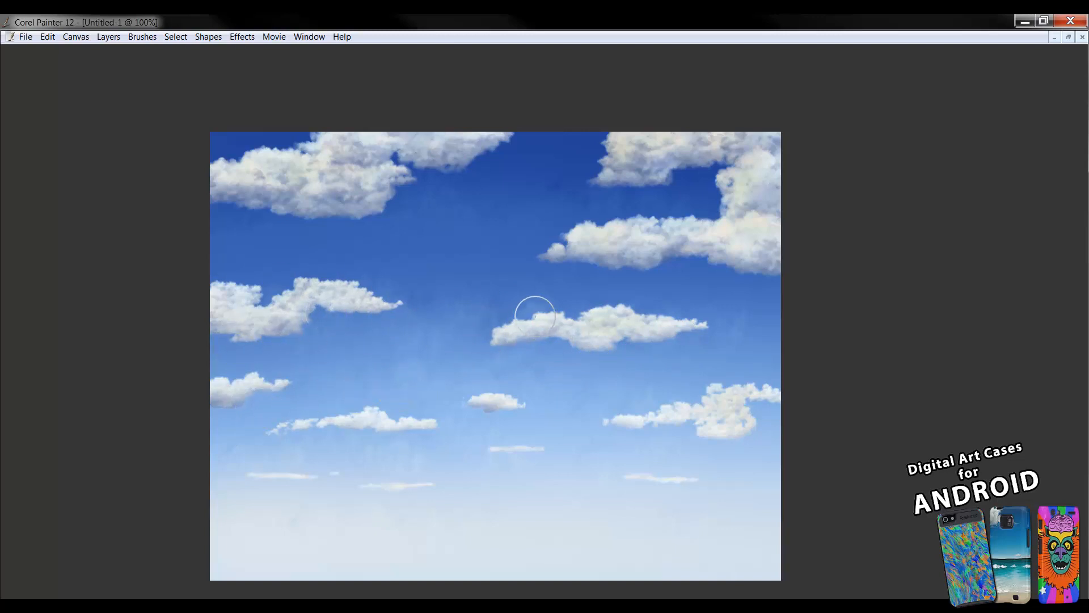
click(707, 282)
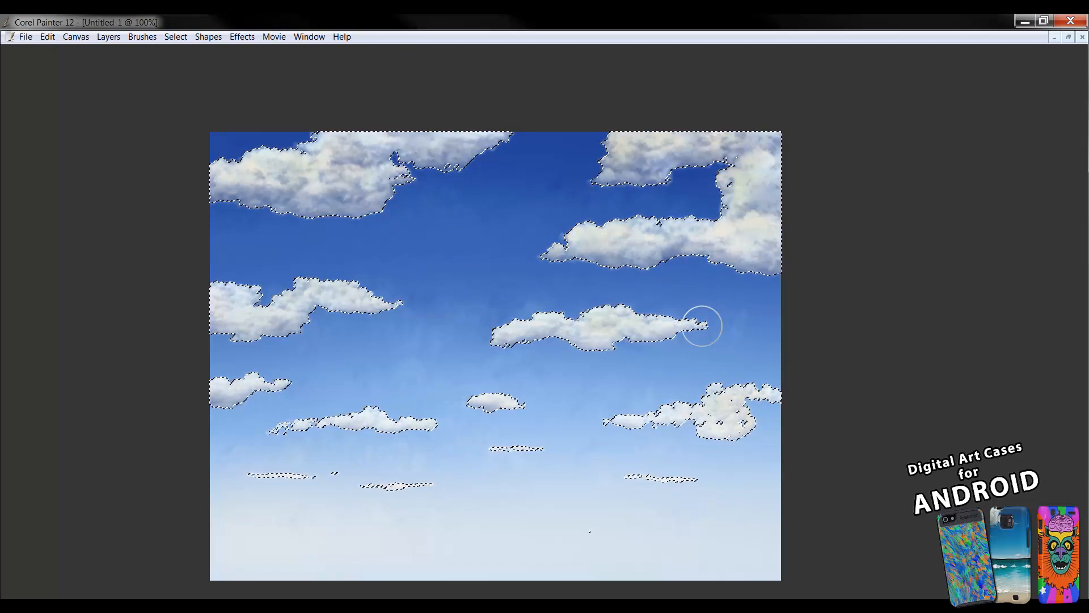
key(ctrl+d)
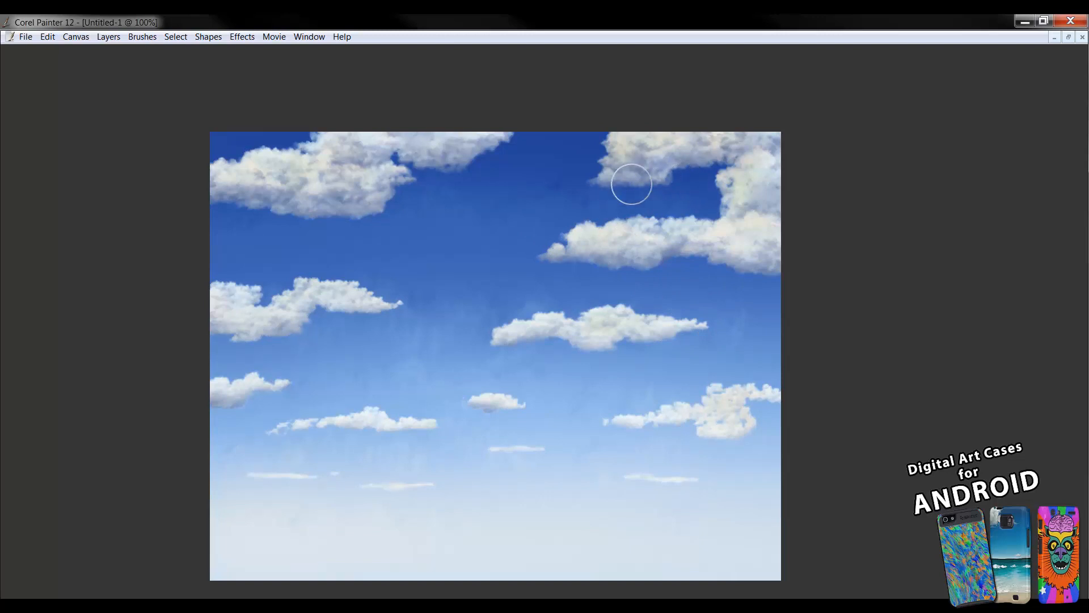
key(Tab)
key(Tab)
key(Tab)
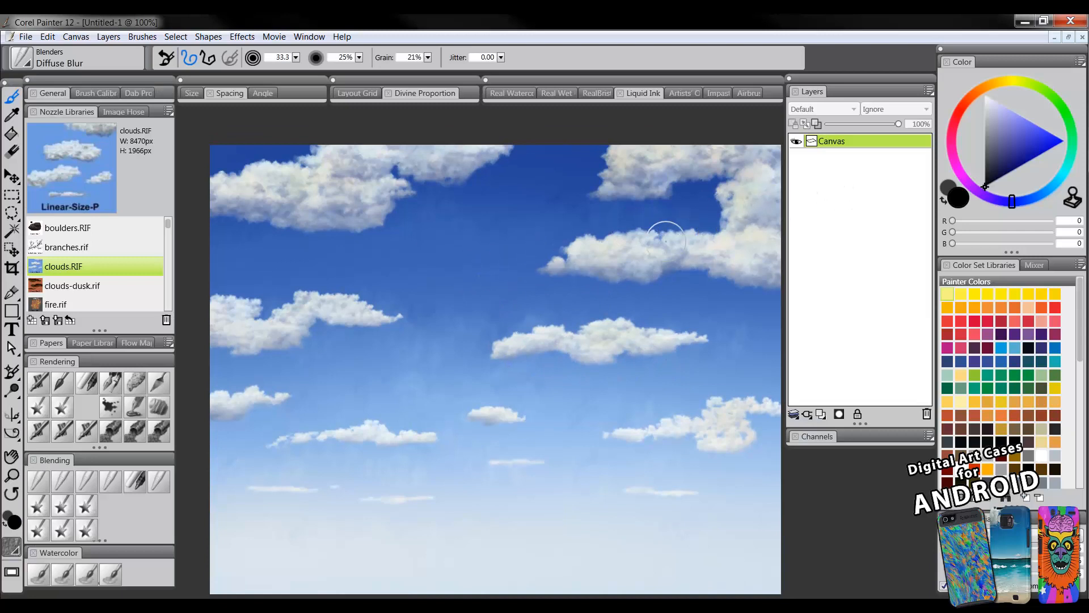
Step: Blend the small central cloud, switching between the Coarse Oily Blender and Diffuse Blur
click(66, 475)
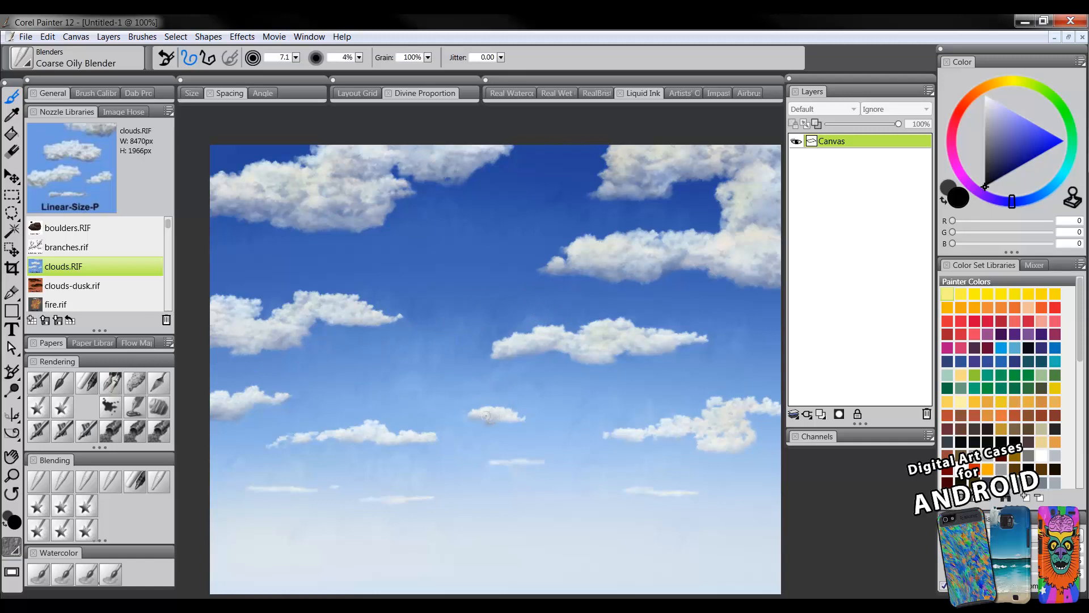
click(37, 479)
drag(499, 407, 513, 410)
click(62, 481)
click(39, 483)
Step: Sample the deep blue at the sky's upper edge and glaze it lightly over the uppermost clouds with an enlarged Digital Airbrush
click(12, 475)
alt+click(542, 388)
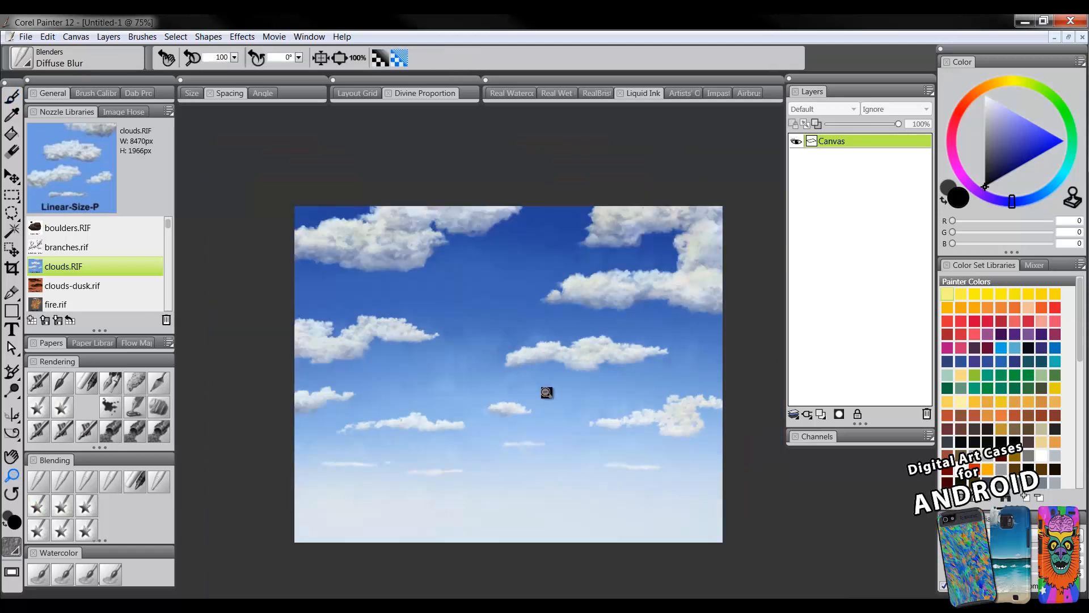
alt+click(565, 405)
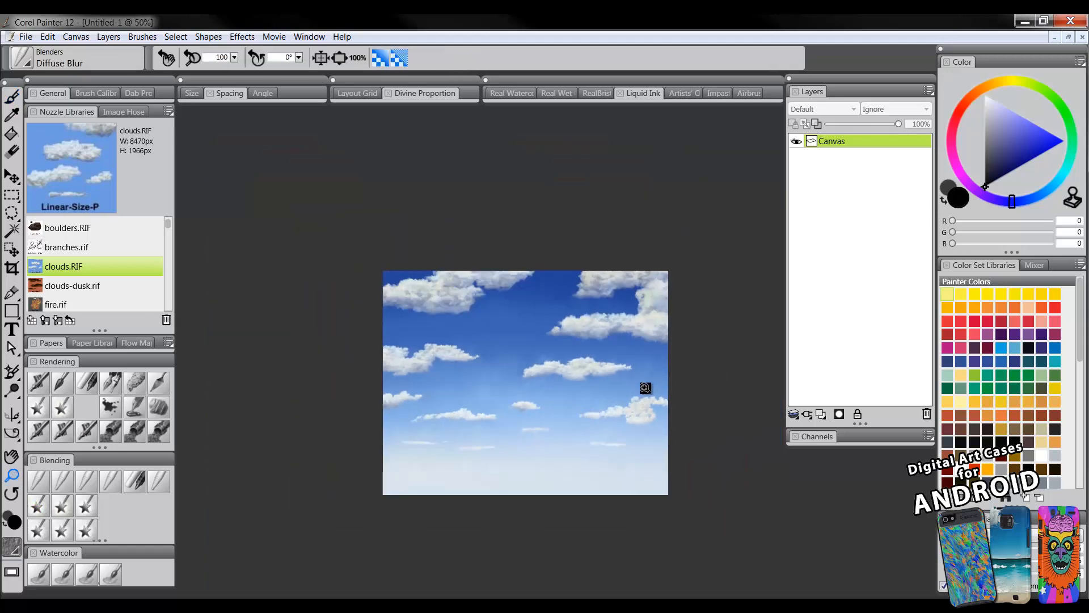
click(604, 415)
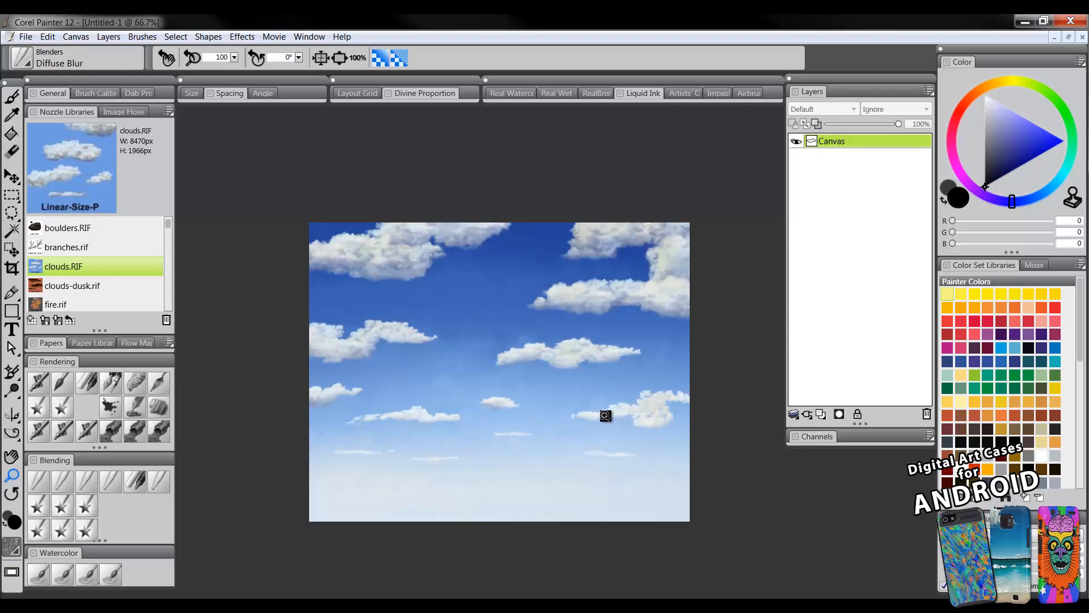
click(609, 413)
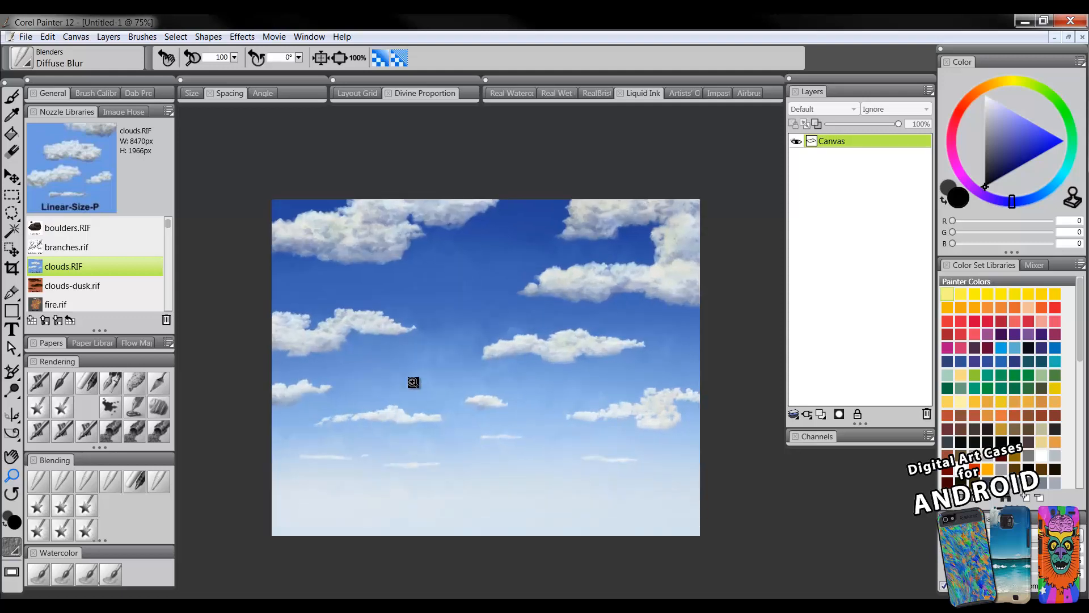
click(40, 382)
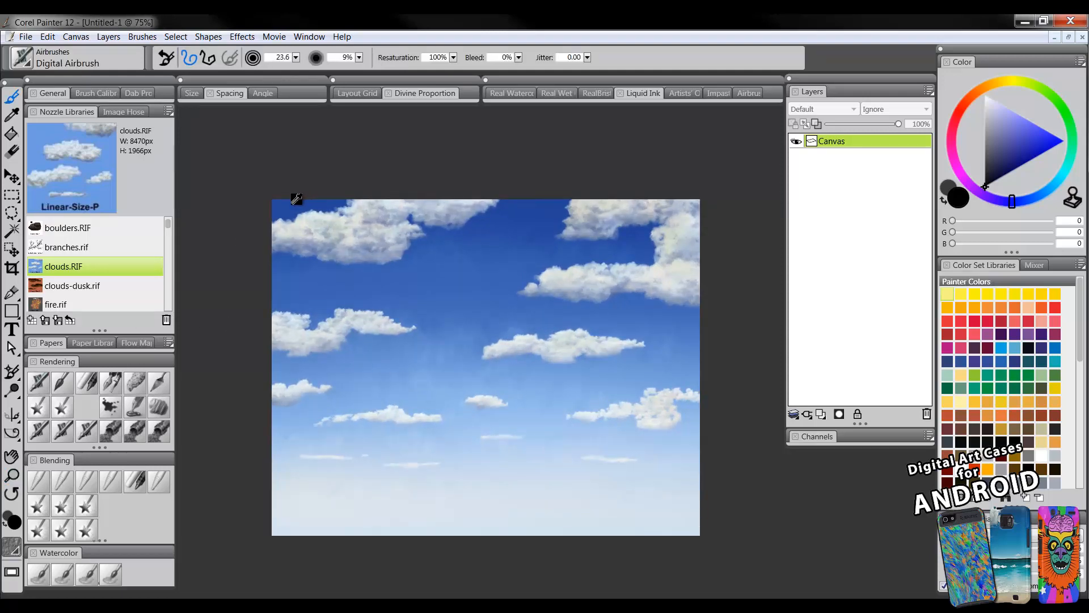
alt+click(292, 201)
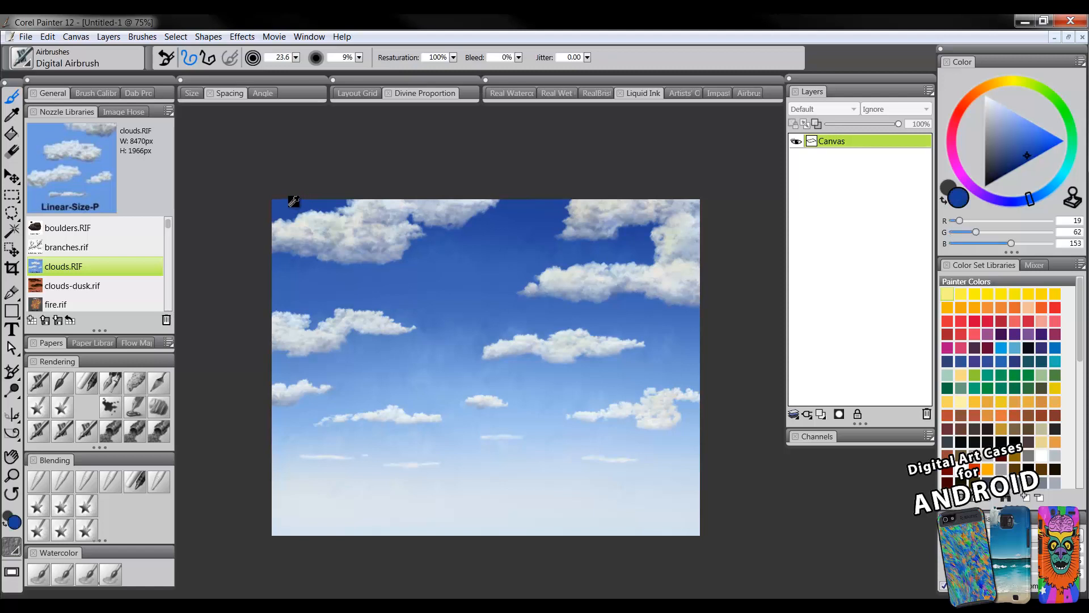
drag(295, 183, 314, 208)
key(Tab)
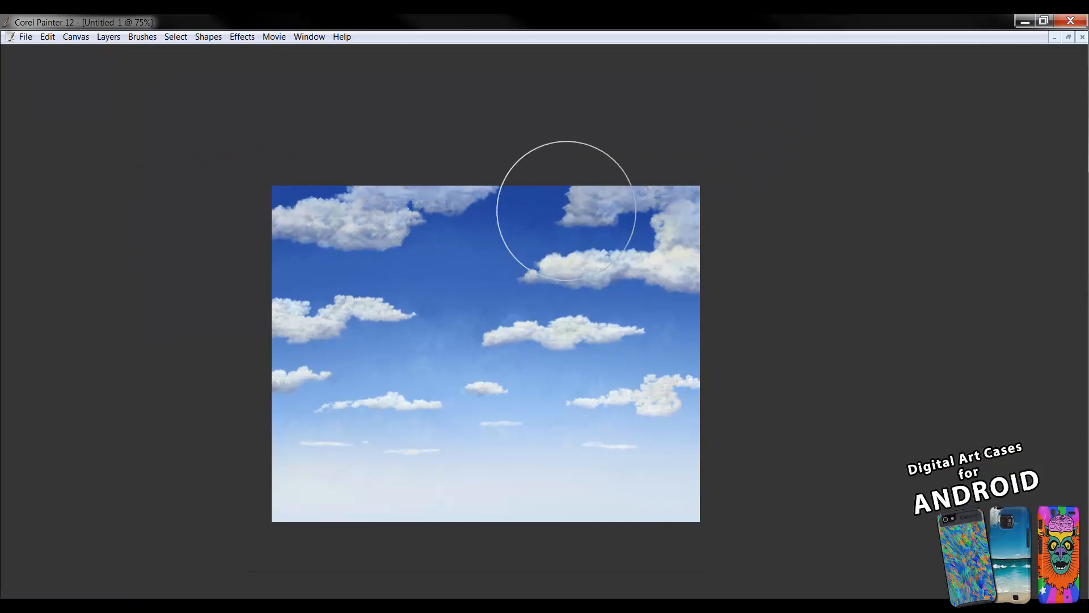
drag(719, 312, 732, 278)
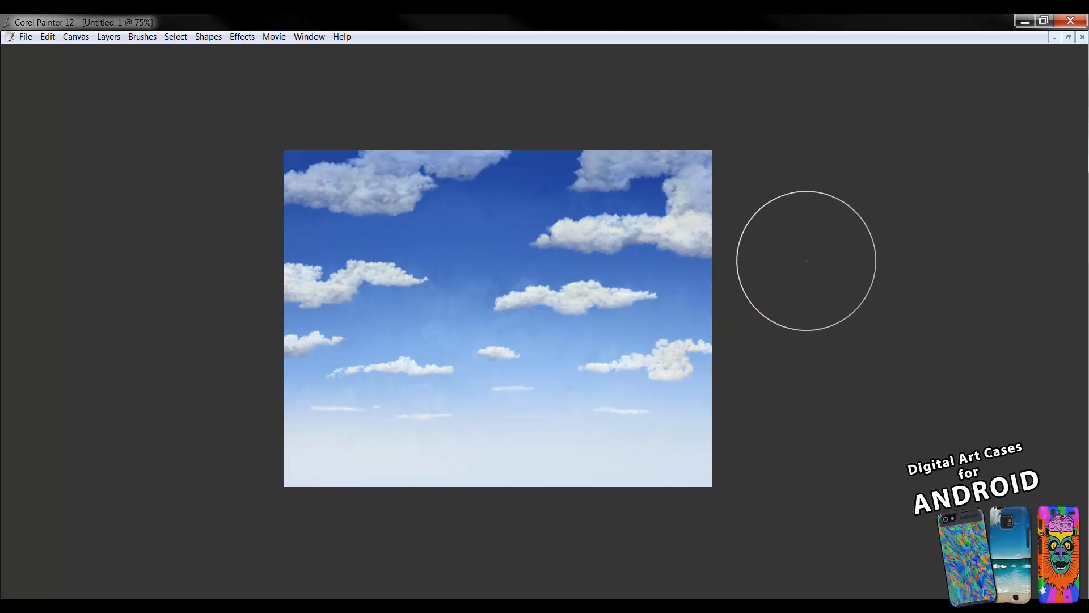
Step: Sample the pale blue near the horizon and airbrush a light haze over the lowest clouds at brush size 102.8
click(533, 408)
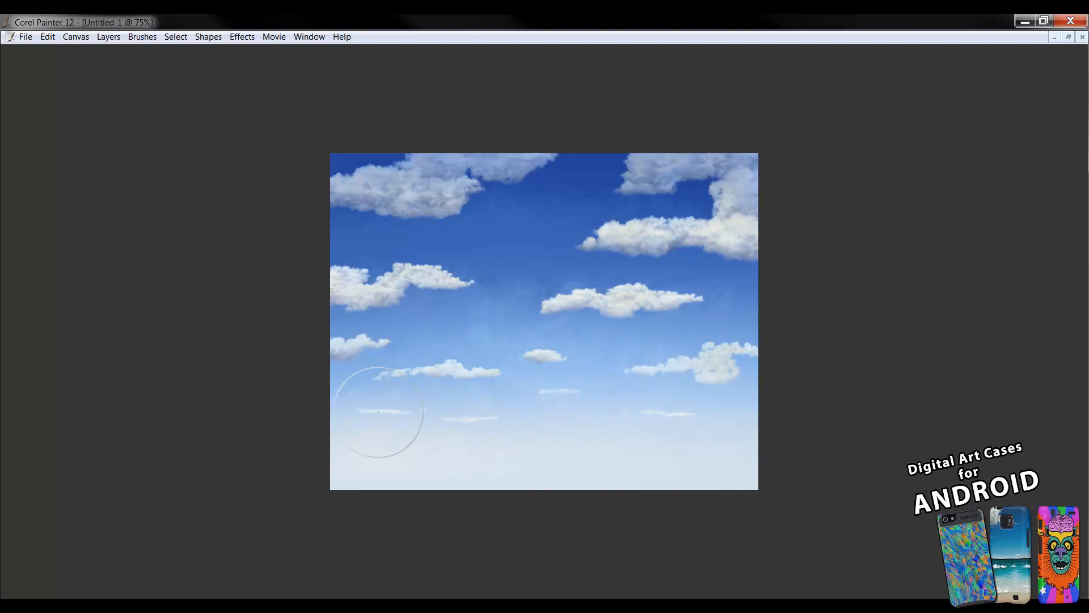
drag(653, 388, 611, 410)
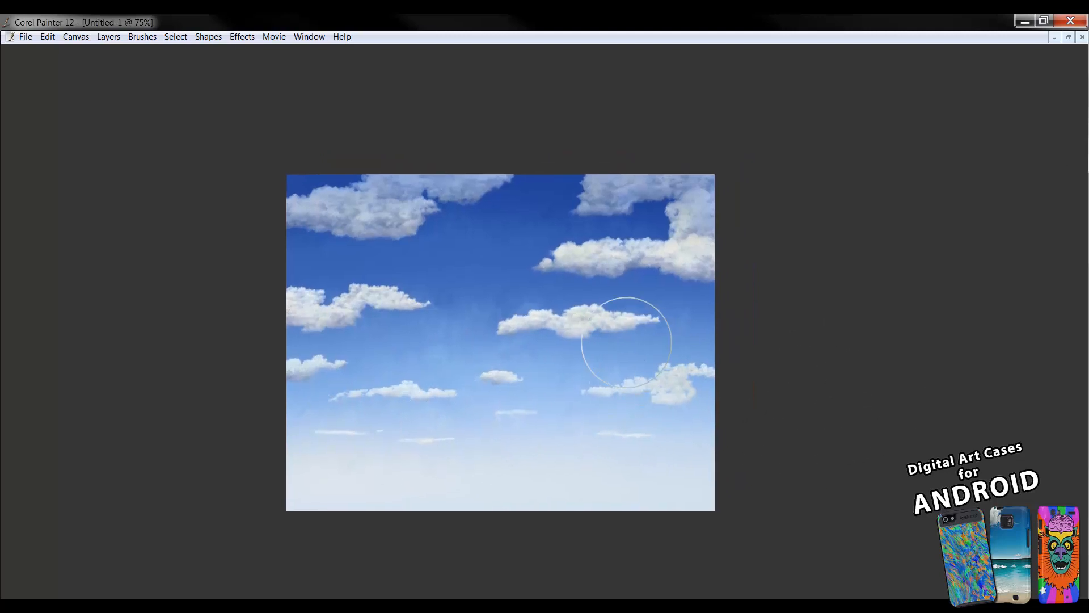
drag(556, 370, 537, 355)
key(Tab)
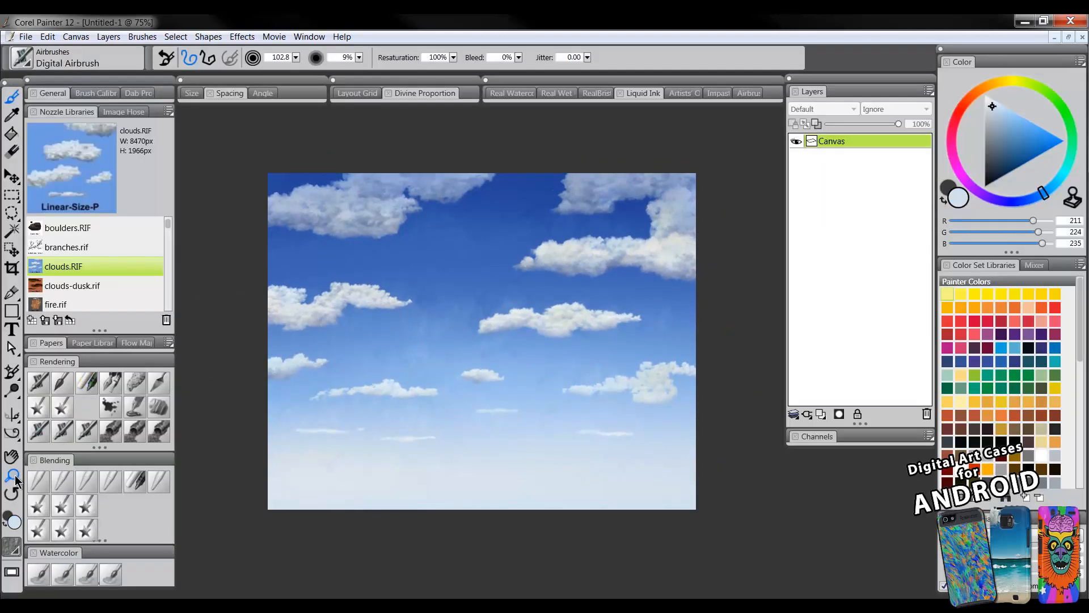
Step: Pull wispy edges out of the mid-sky and upper clouds with the Coarse Oily Blender at size 14.1
click(11, 474)
click(604, 280)
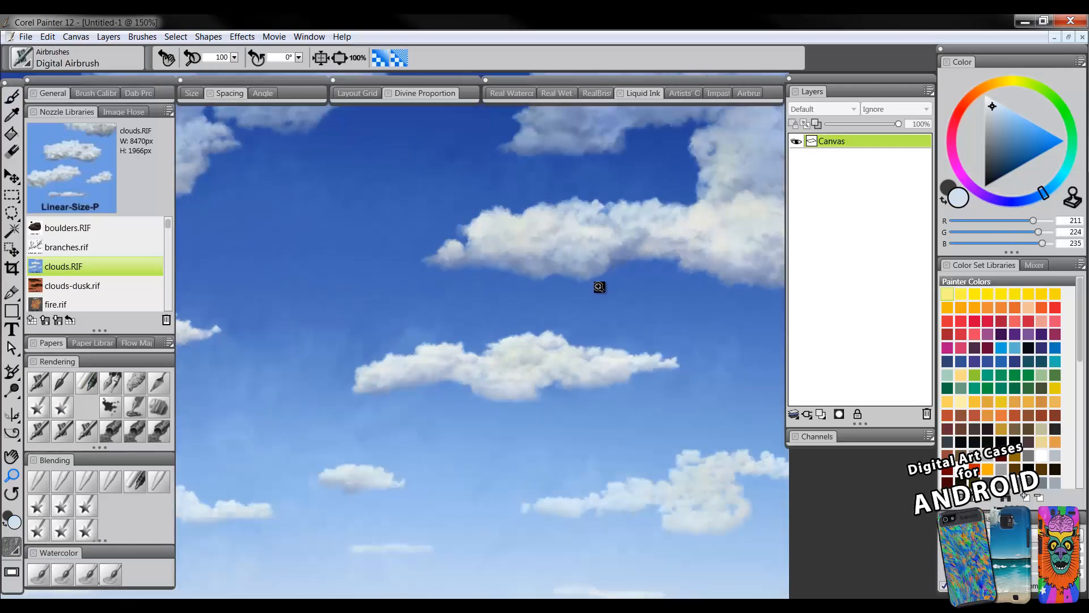
alt+click(572, 323)
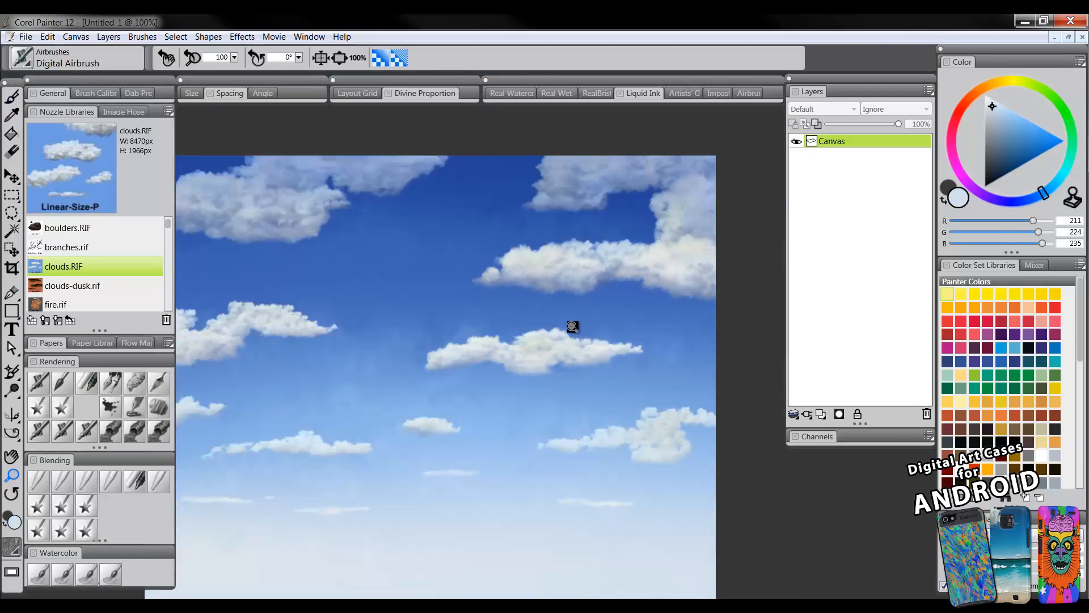
click(63, 481)
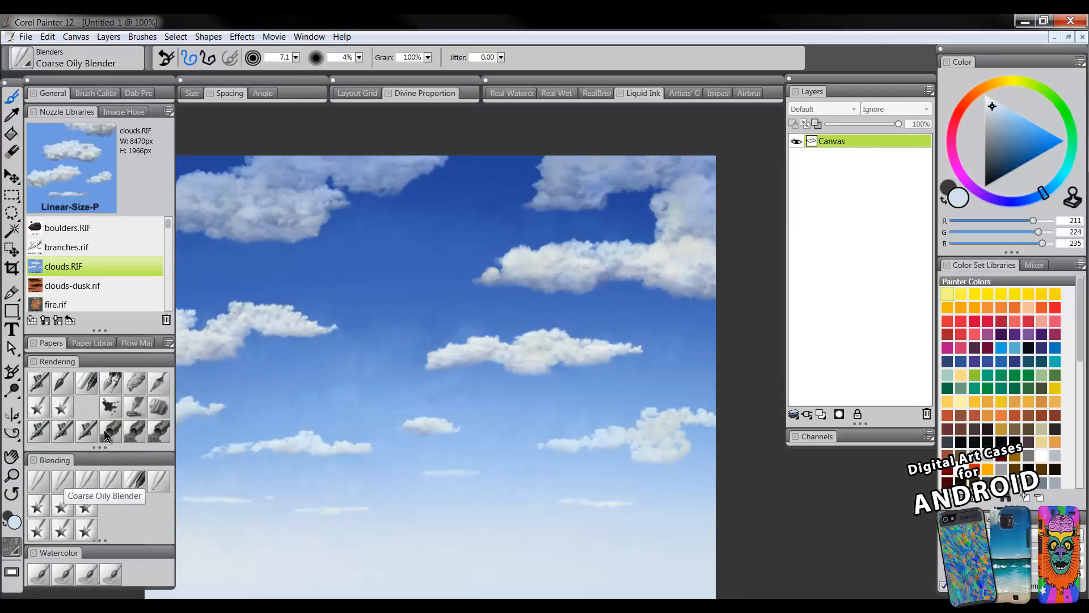
mouse_move(329, 298)
mouse_down()
mouse_move(427, 333)
mouse_move(356, 337)
mouse_move(380, 340)
mouse_move(371, 328)
mouse_move(309, 357)
mouse_up()
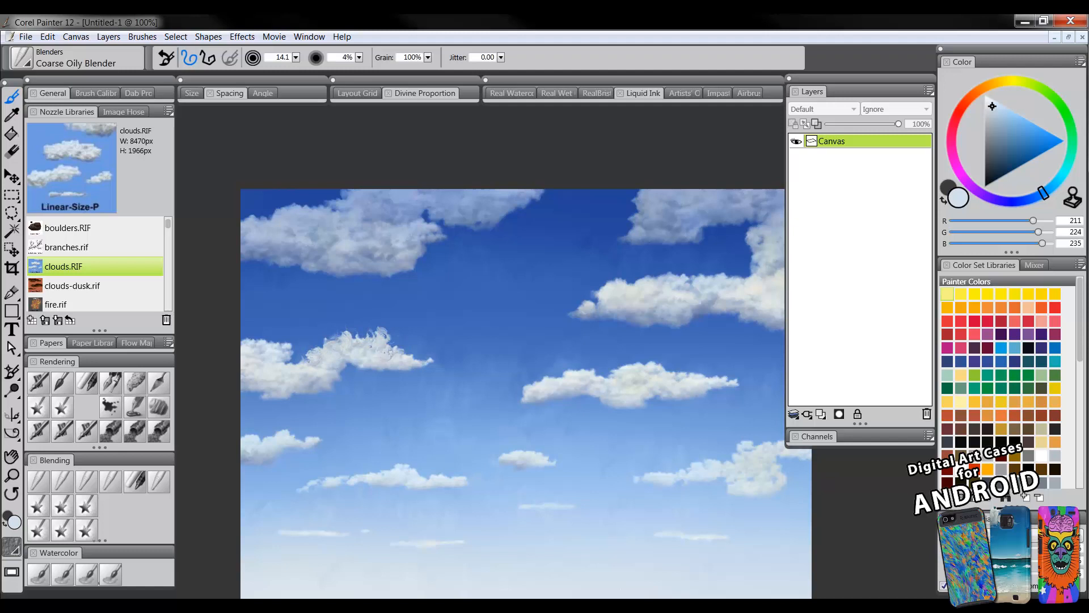
mouse_move(622, 378)
mouse_down()
mouse_move(627, 352)
mouse_move(636, 380)
mouse_up()
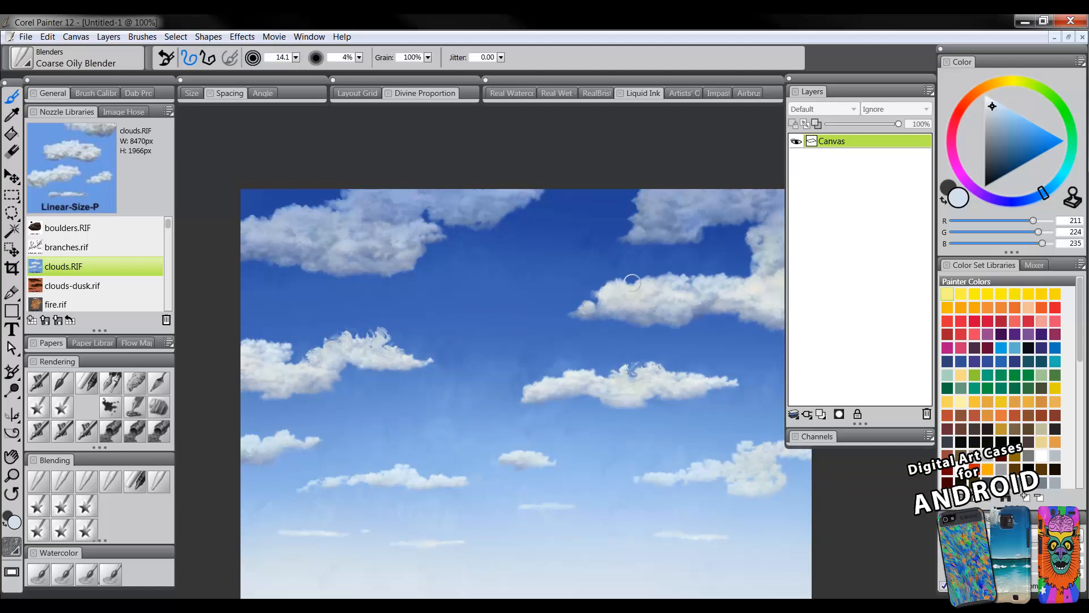
drag(632, 282, 585, 287)
Step: Soften the pulled wisps along the three larger clouds' upper edges with the Diffuse Blur blender at size 20.5
click(86, 481)
mouse_move(355, 324)
mouse_down()
mouse_move(297, 358)
mouse_move(353, 322)
mouse_move(382, 345)
mouse_move(408, 345)
mouse_move(363, 329)
mouse_move(328, 334)
mouse_move(375, 328)
mouse_up()
mouse_move(596, 294)
mouse_down()
mouse_move(616, 273)
mouse_move(642, 279)
mouse_up()
mouse_move(631, 366)
mouse_down()
mouse_move(662, 372)
mouse_move(627, 373)
mouse_up()
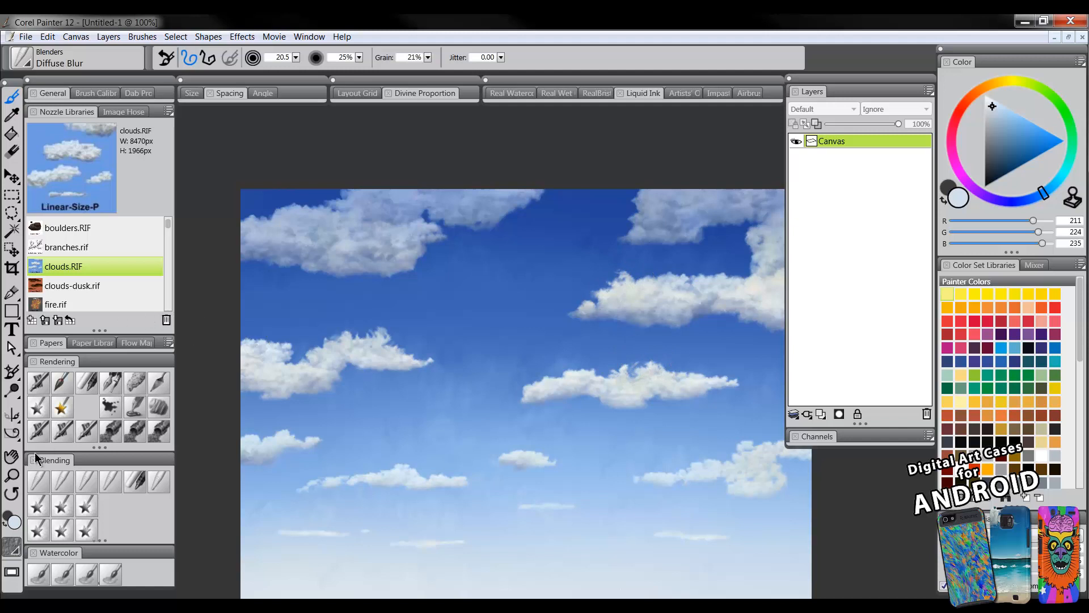
Step: Create a new layer above the canvas and name it horiz
click(12, 475)
alt+click(590, 398)
alt+click(601, 412)
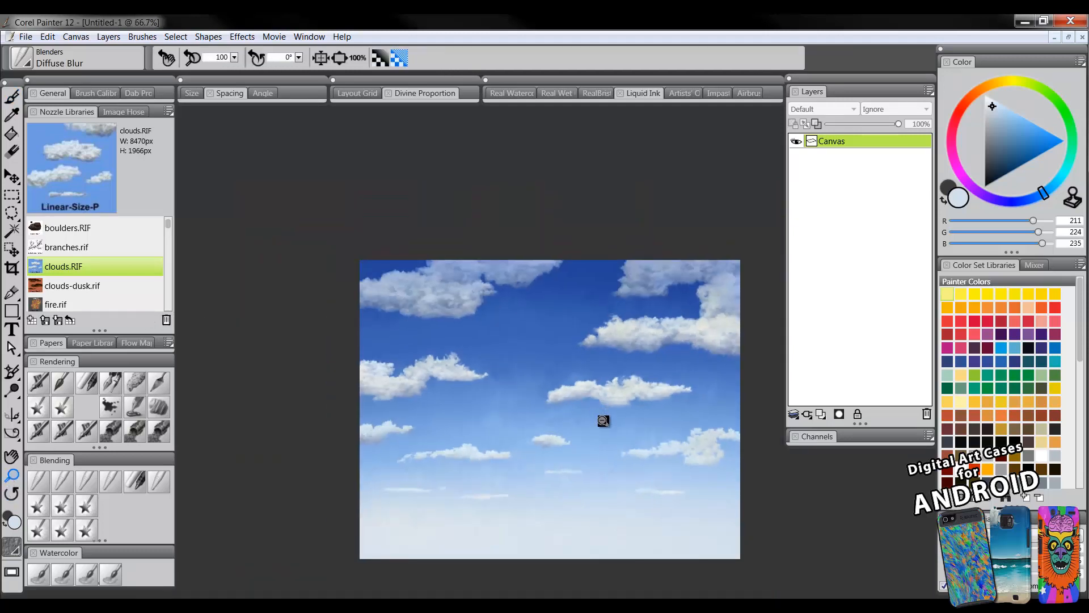
drag(610, 441, 572, 408)
click(574, 446)
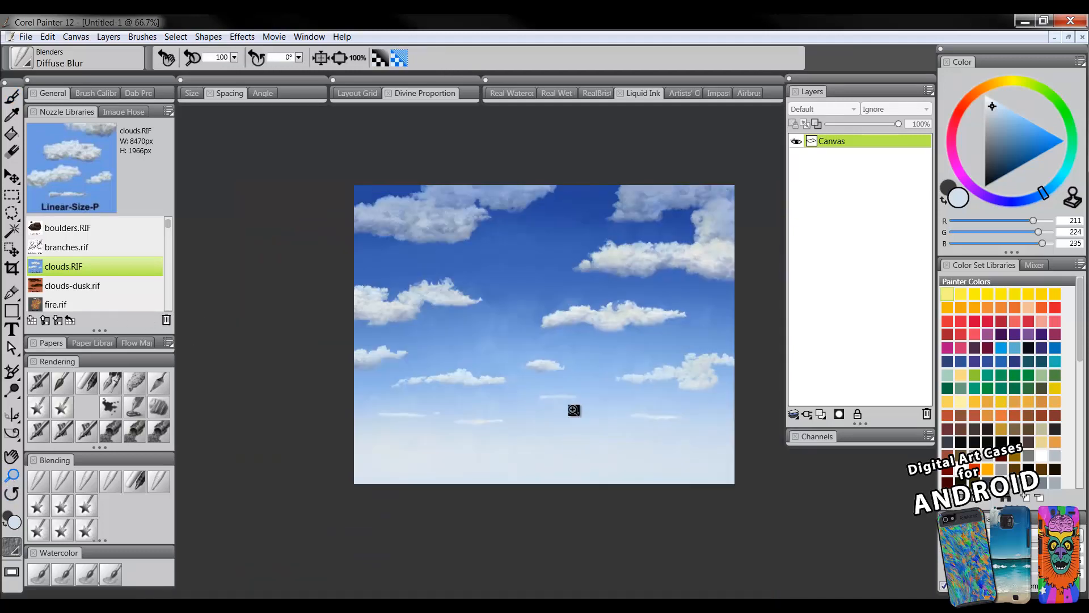
click(583, 390)
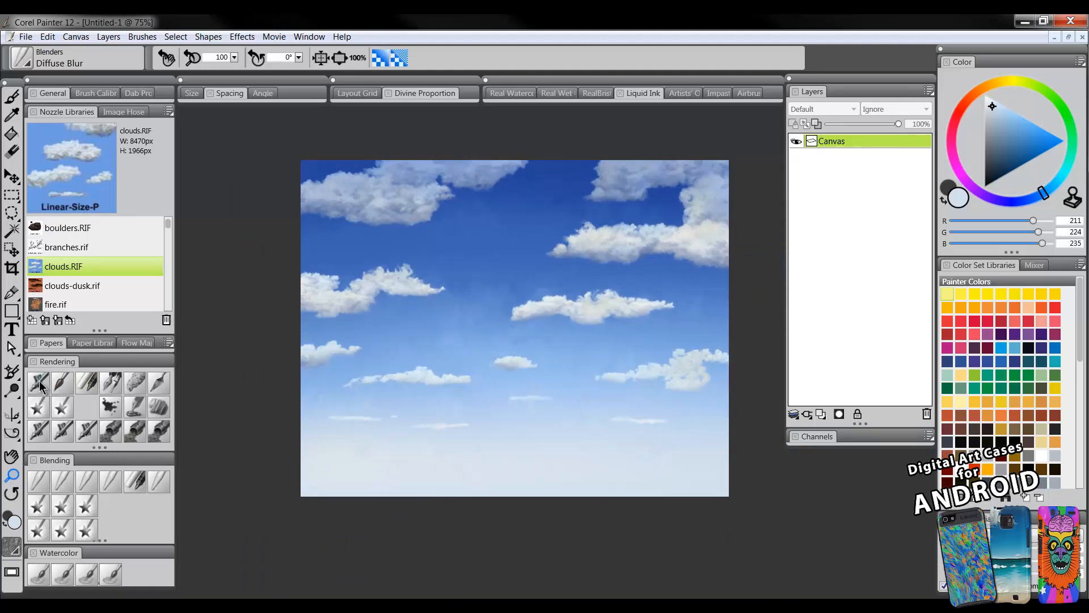
click(12, 194)
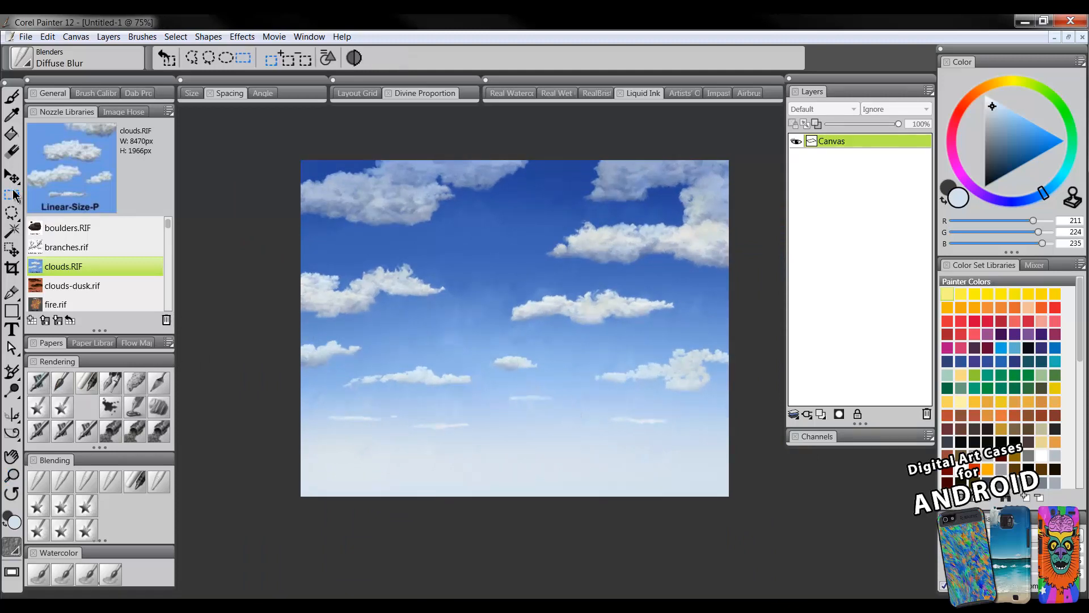
click(821, 414)
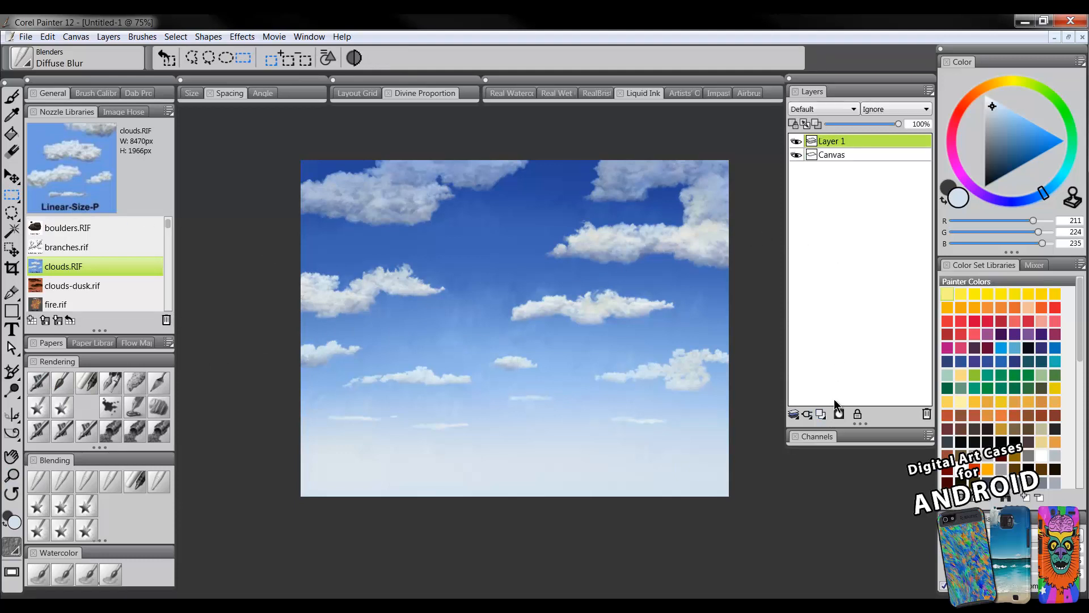
double_click(833, 142)
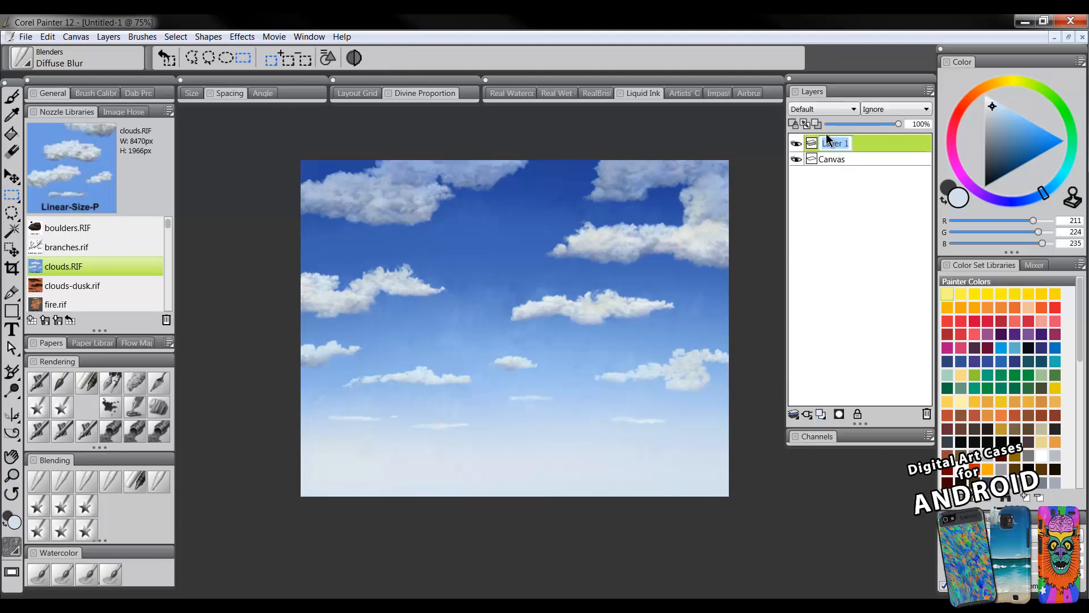
text(horiz)
key(Return)
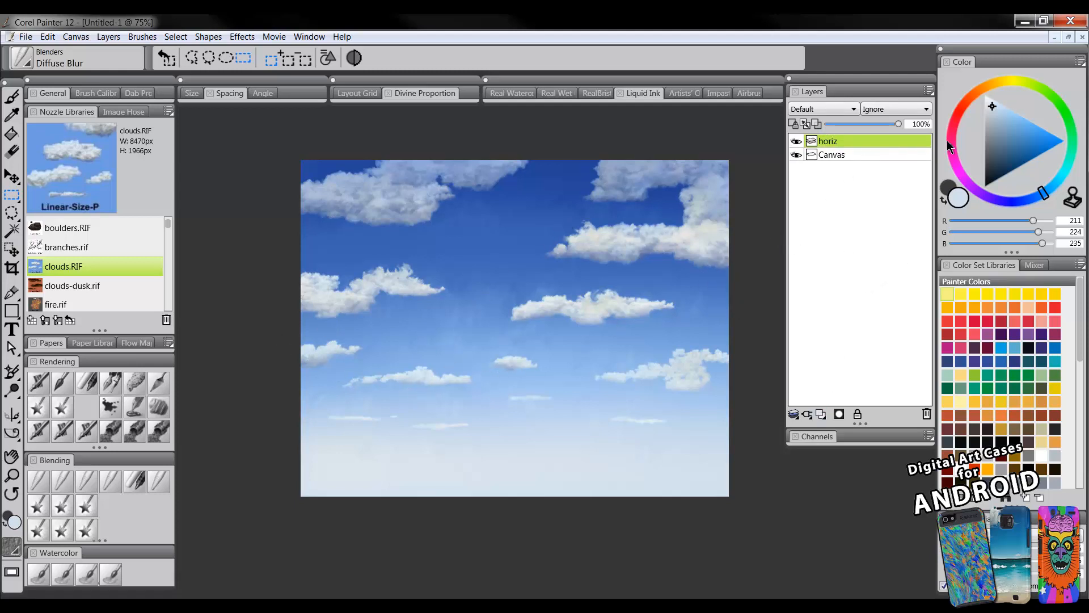
Step: Select a full-width rectangular strip along the canvas's lower edge and fill it with muted blue (R 107, G 139, B 165)
click(1009, 134)
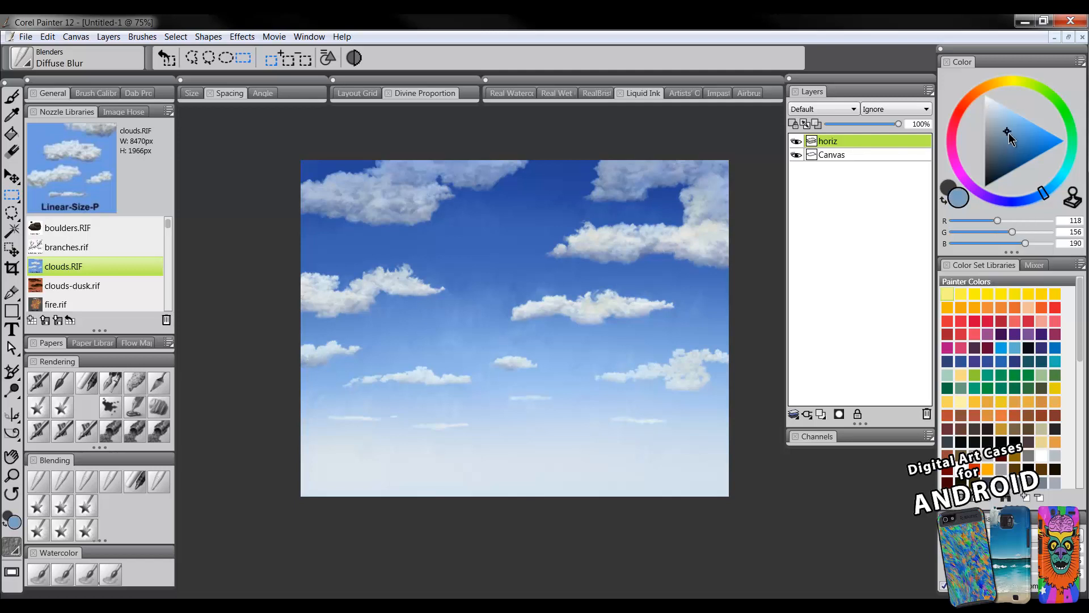
drag(1009, 137, 1003, 139)
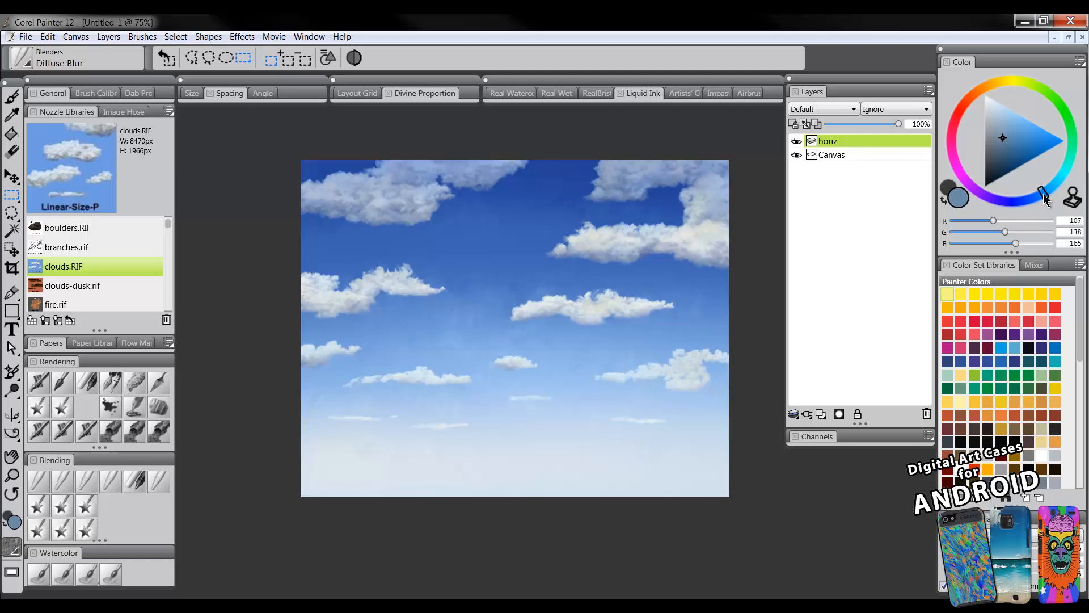
mouse_move(1045, 194)
mouse_down()
mouse_move(1062, 169)
mouse_move(1043, 197)
mouse_up()
drag(746, 568, 772, 570)
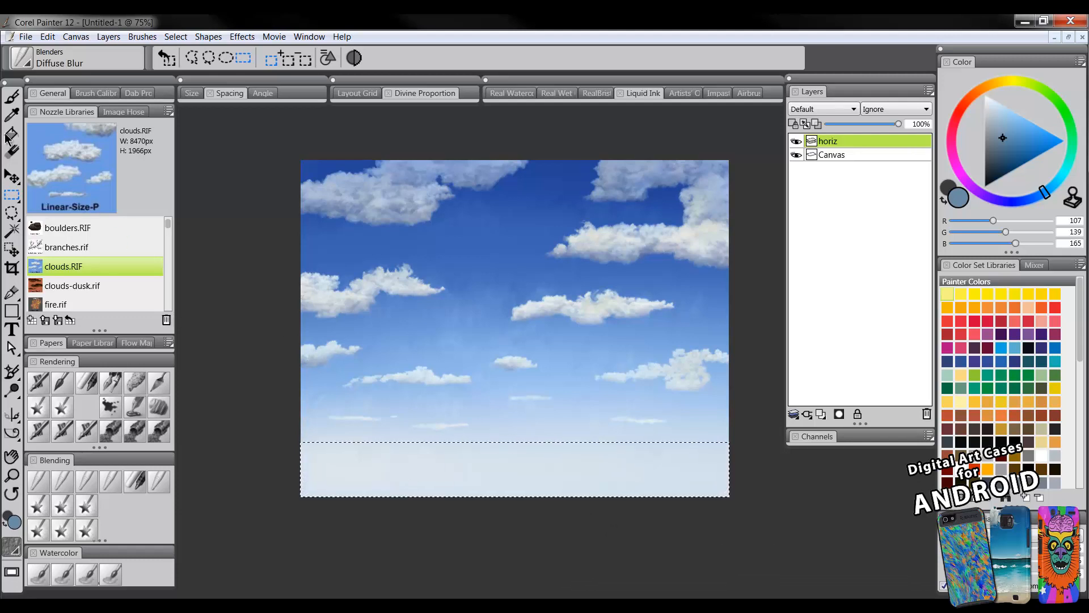
click(448, 462)
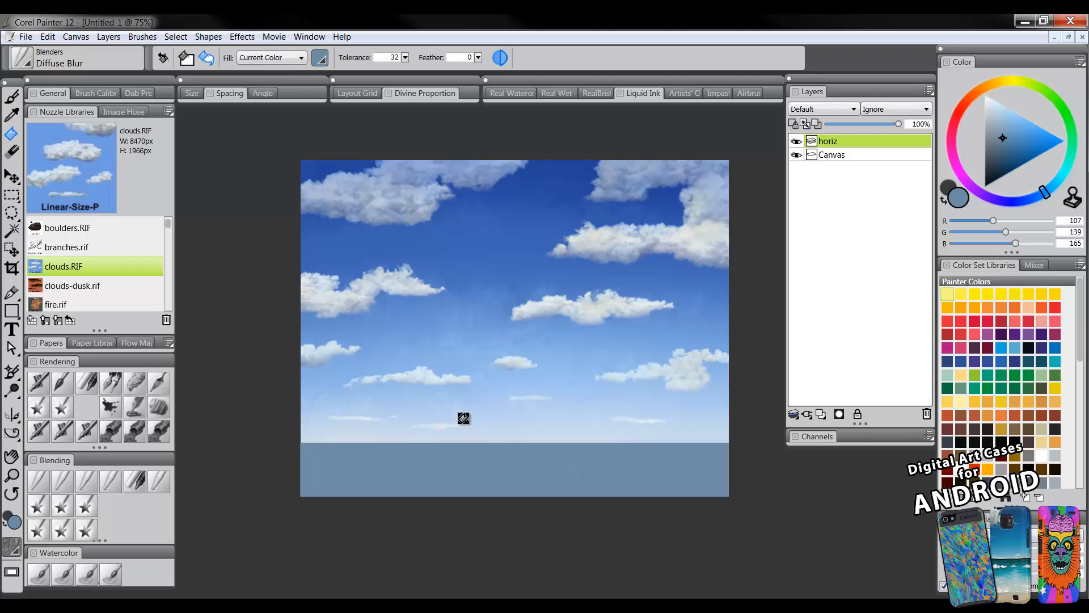
Step: Nudge the blue horizon strip slightly lower in the image, fine-tuning its height with small moves down and up
click(12, 177)
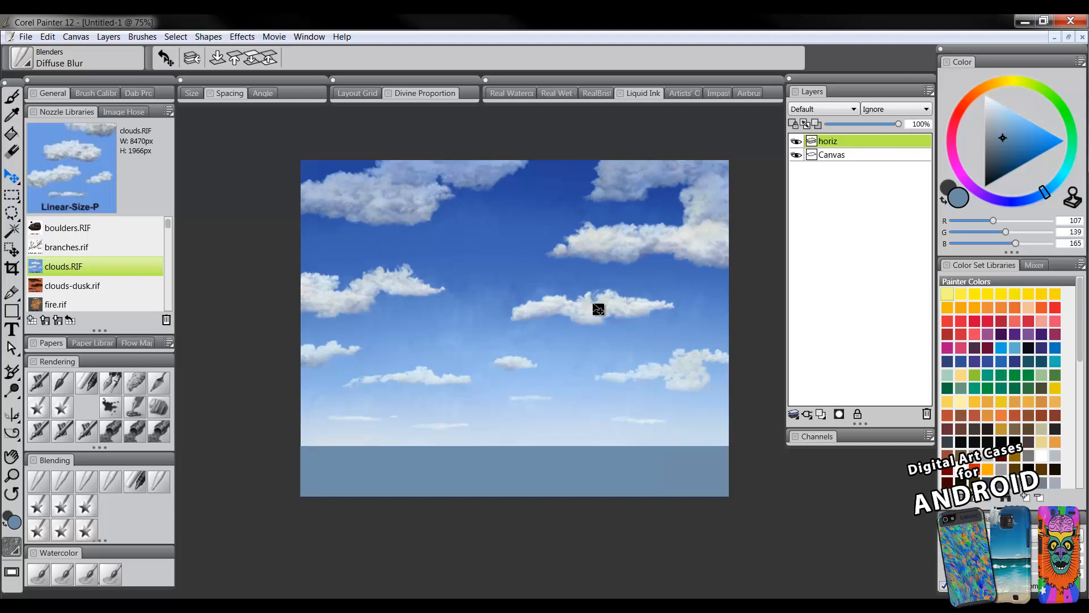
key(Down)
key(Down)
key(Down)
key(Down)
key(Down)
key(Down)
key(Down)
key(Down)
key(Down)
key(Down)
key(Down)
key(Down)
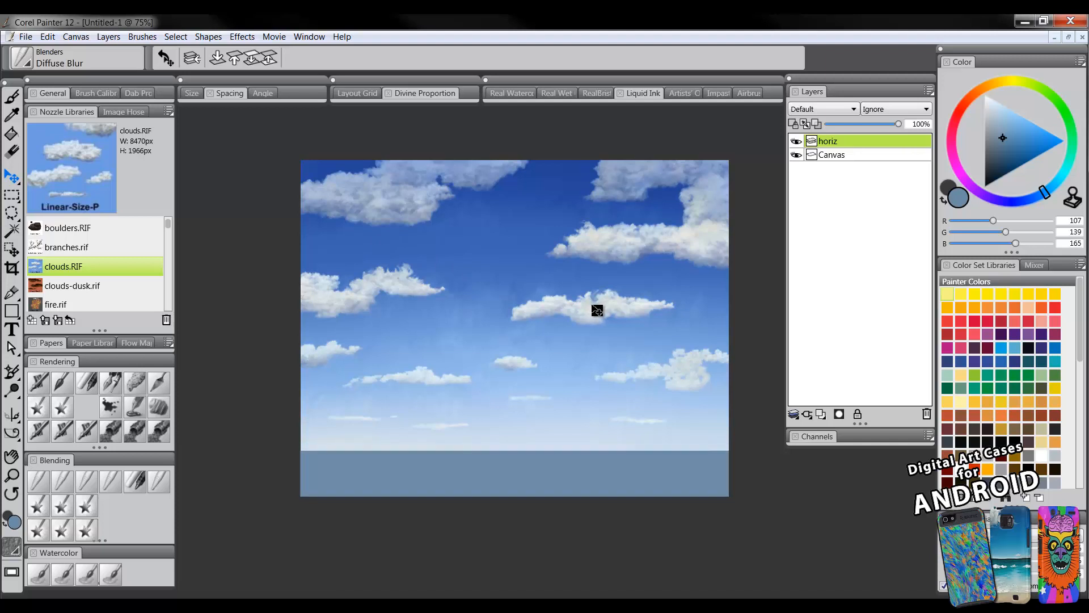
key(Down)
key(Down)
key(Down)
key(Down)
key(Down)
key(Down)
key(Down)
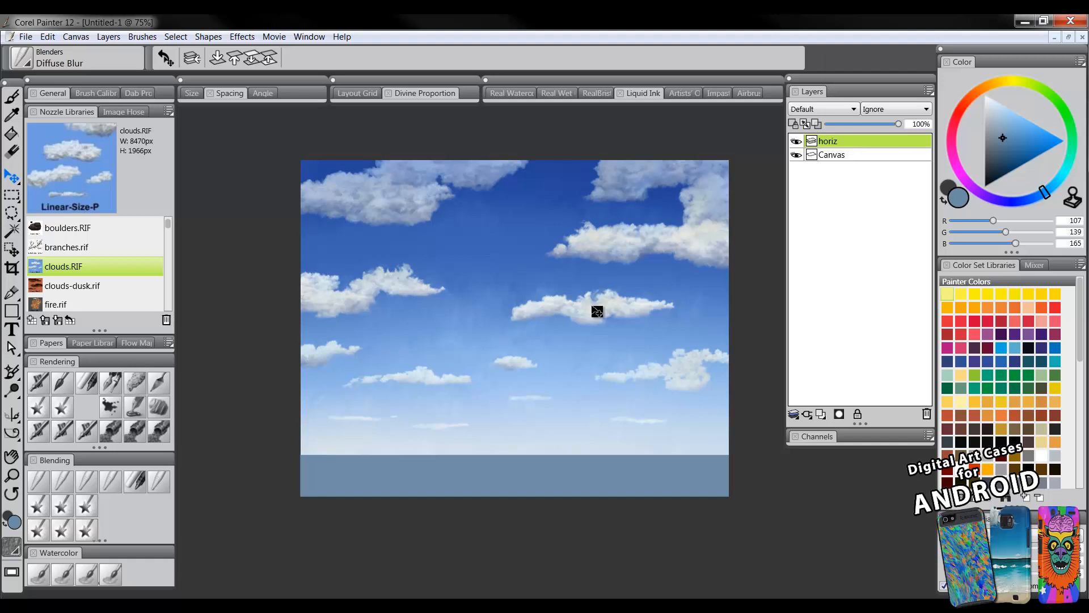
key(Up)
key(Up)
key(Up)
key(Up)
key(Up)
key(Up)
key(Up)
key(Up)
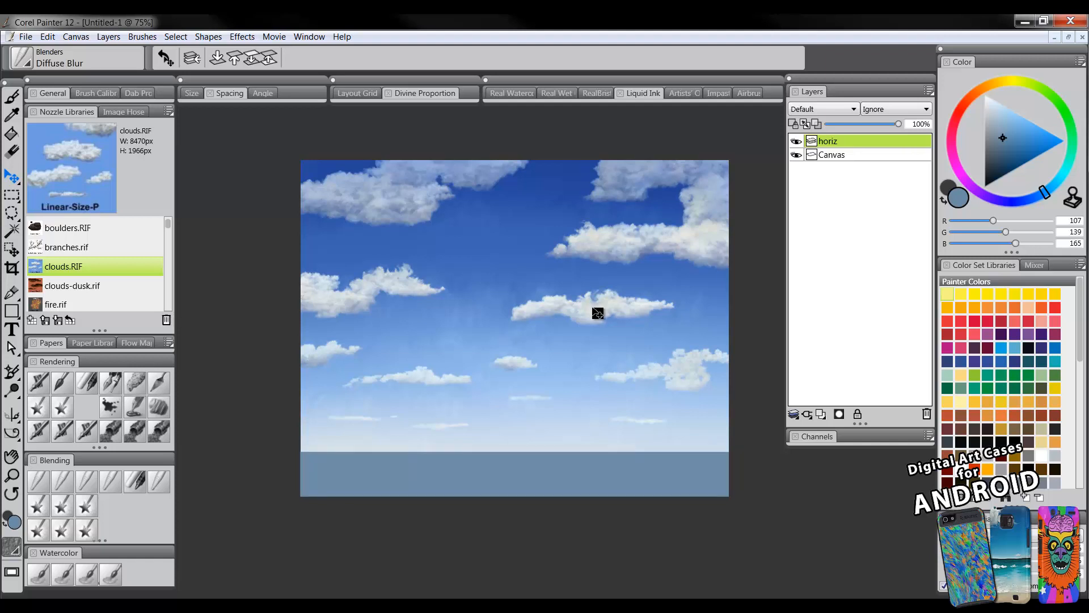
key(Up)
key(Up)
key(Up)
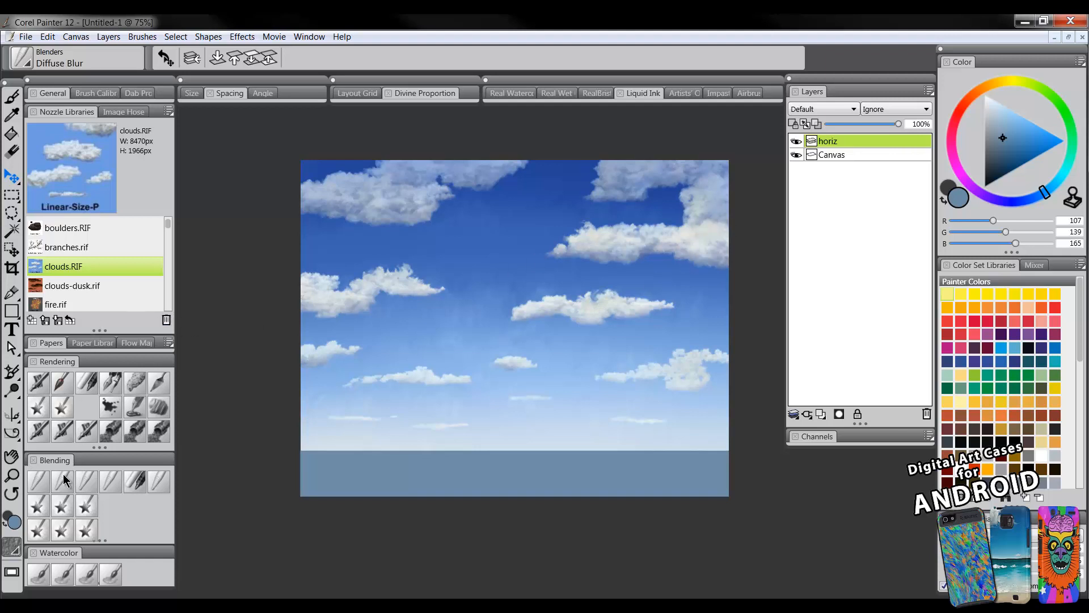
Step: Soften the strip's horizon edge with the Blur blender at size 40 and set the horiz layer's composite method to Multiply
click(108, 477)
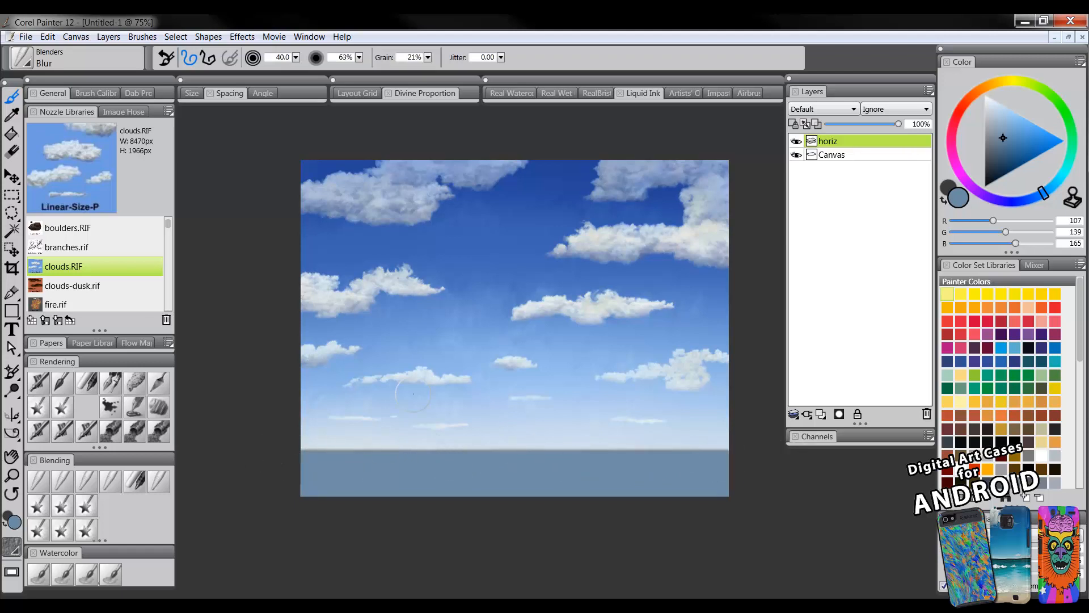
click(840, 111)
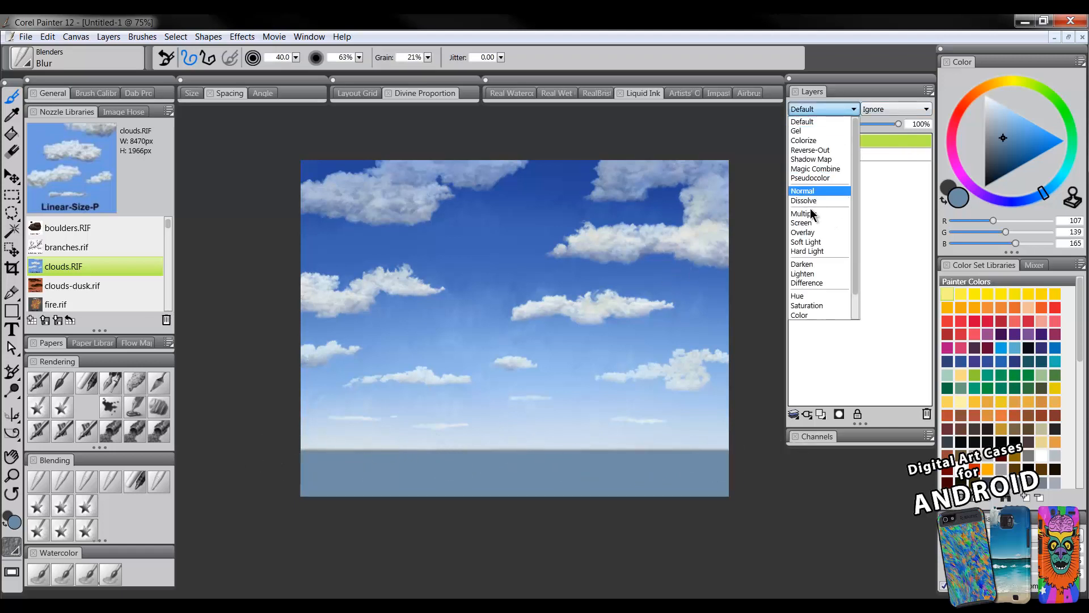
click(812, 215)
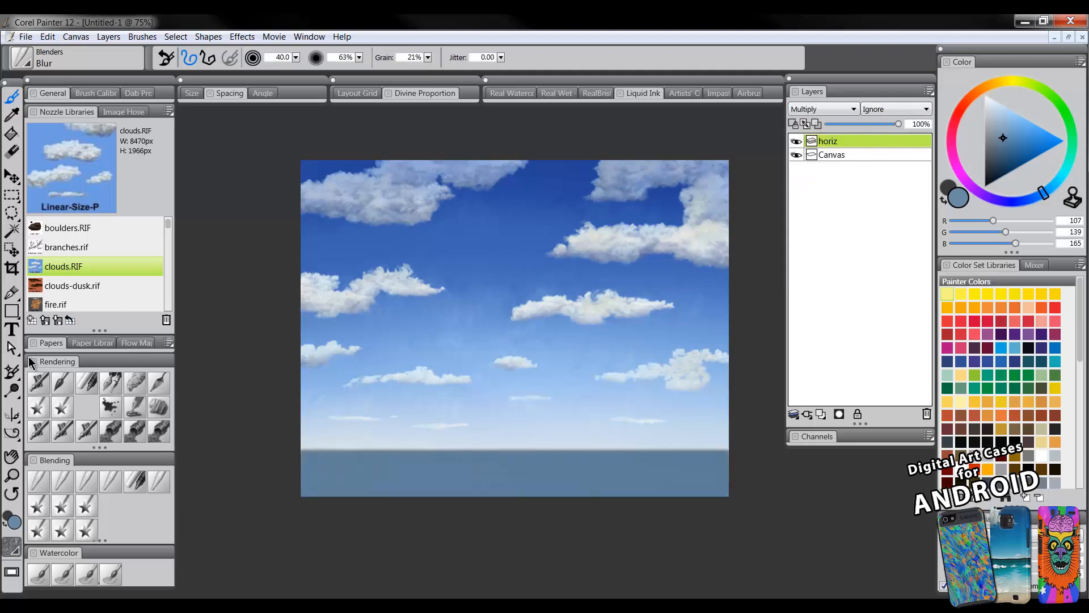
Step: Sample the pale sky above the horizon, preserve the horiz layer's transparency, and airbrush haze along its upper edge at size 74.5, redoing the first pass
click(39, 385)
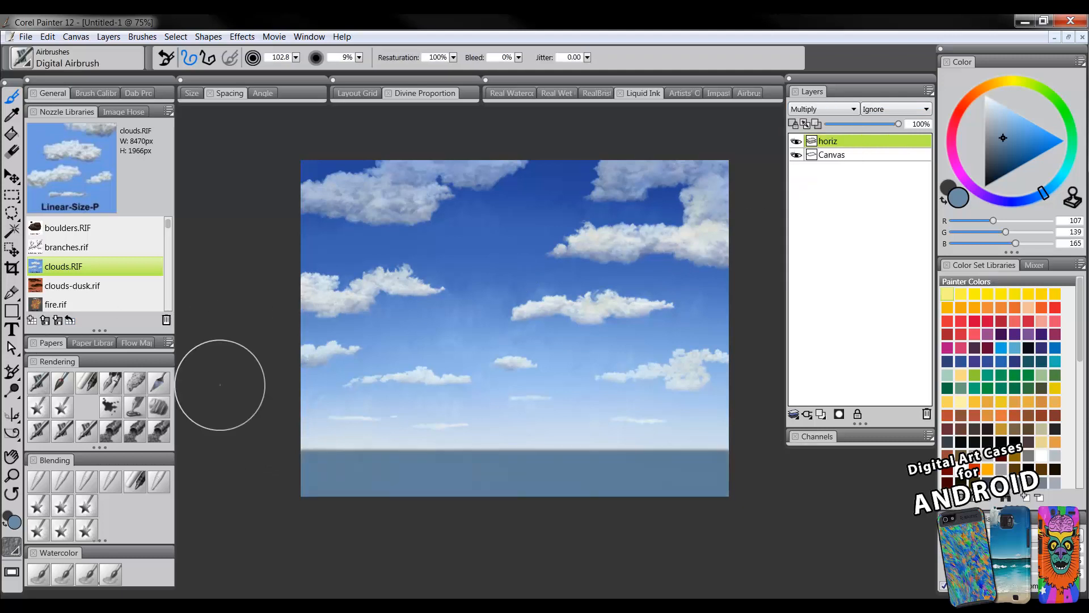
alt+click(538, 437)
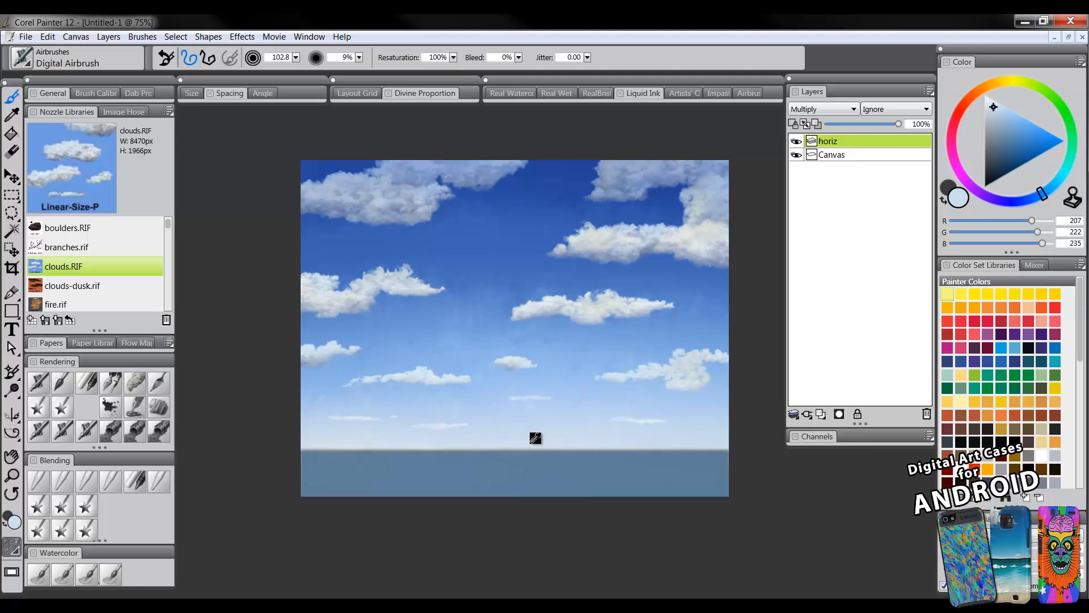
click(794, 124)
key([)
mouse_move(343, 440)
mouse_down()
mouse_move(298, 439)
mouse_move(440, 443)
mouse_move(709, 425)
mouse_move(331, 442)
mouse_move(678, 454)
mouse_move(620, 445)
mouse_up()
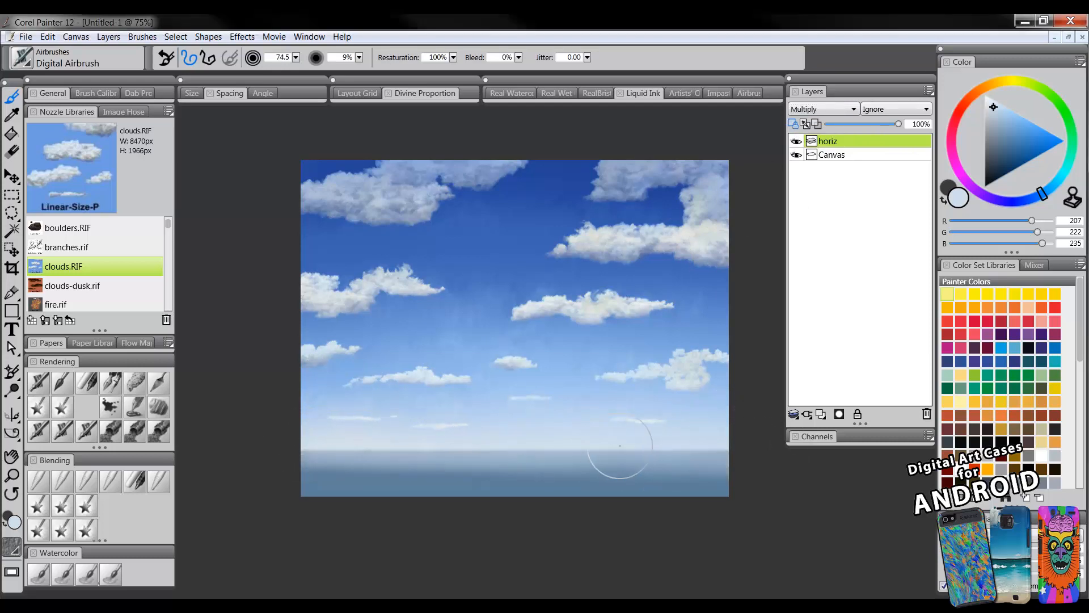
key(ctrl+z)
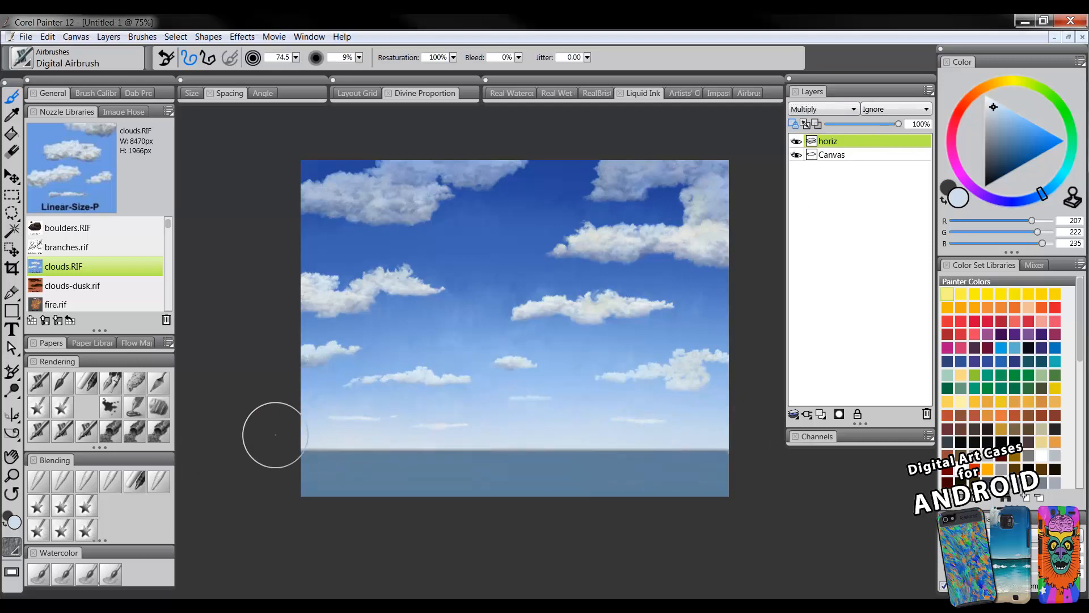
mouse_move(688, 432)
mouse_down()
mouse_move(520, 450)
mouse_move(780, 437)
mouse_move(369, 442)
mouse_move(784, 440)
mouse_move(210, 452)
mouse_move(649, 467)
mouse_move(279, 463)
mouse_move(374, 434)
mouse_move(330, 434)
mouse_move(764, 436)
mouse_move(321, 433)
mouse_move(714, 449)
mouse_move(230, 459)
mouse_move(670, 414)
mouse_move(775, 385)
mouse_up()
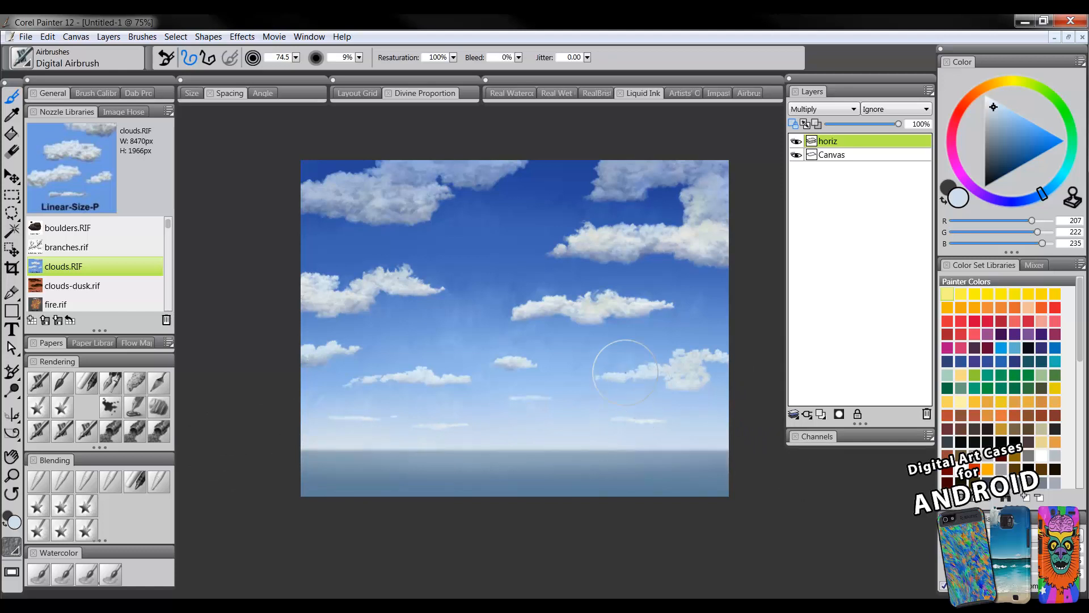
Step: Add a new layer above horiz, name it mtns, and turn off Preserve Transparency
click(821, 414)
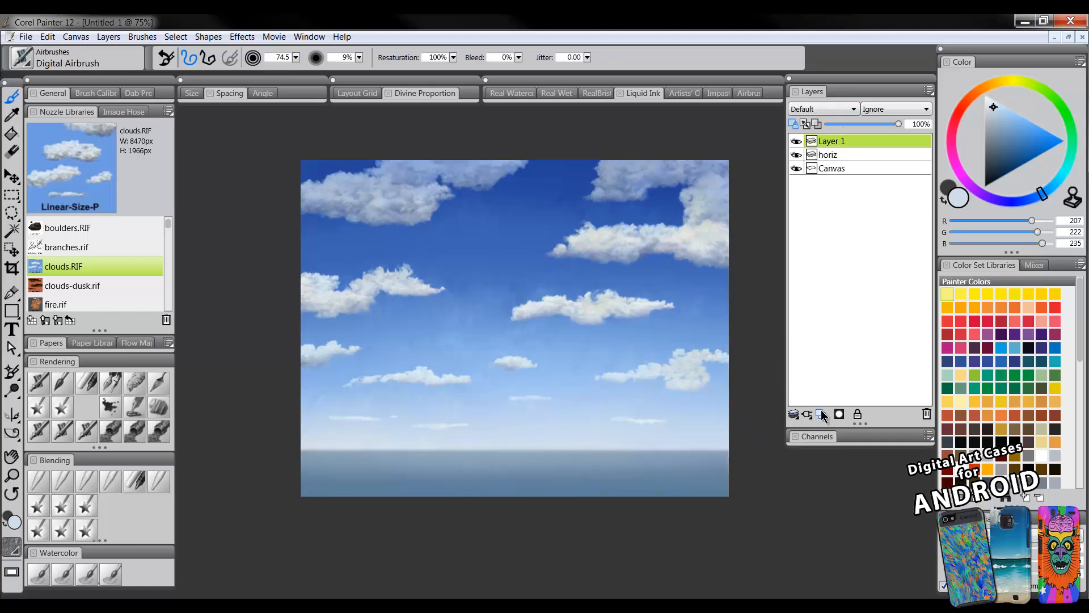
double_click(833, 143)
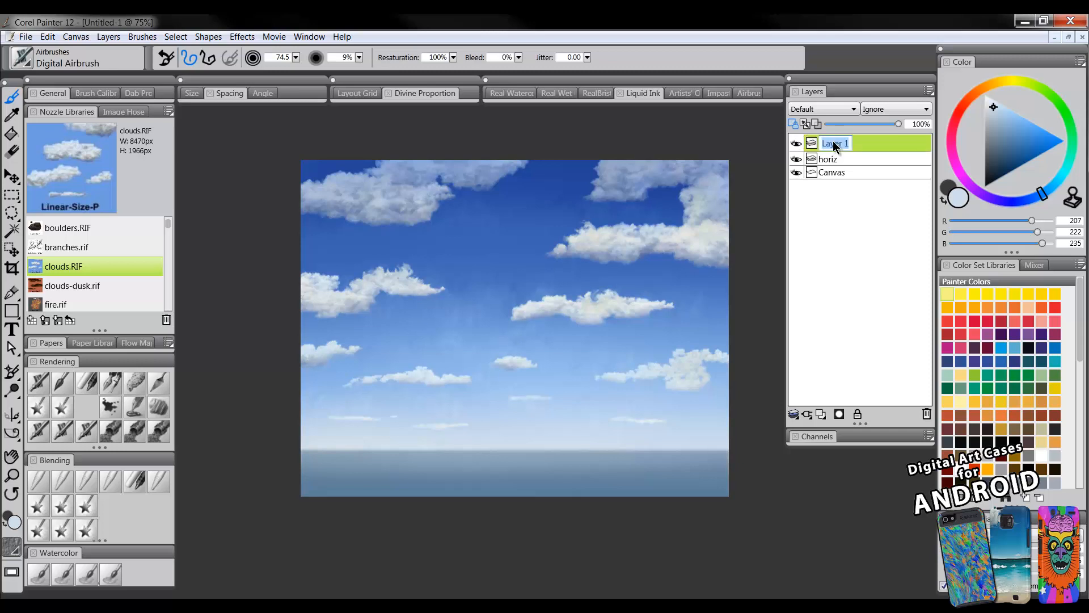
text(mtns)
key(Return)
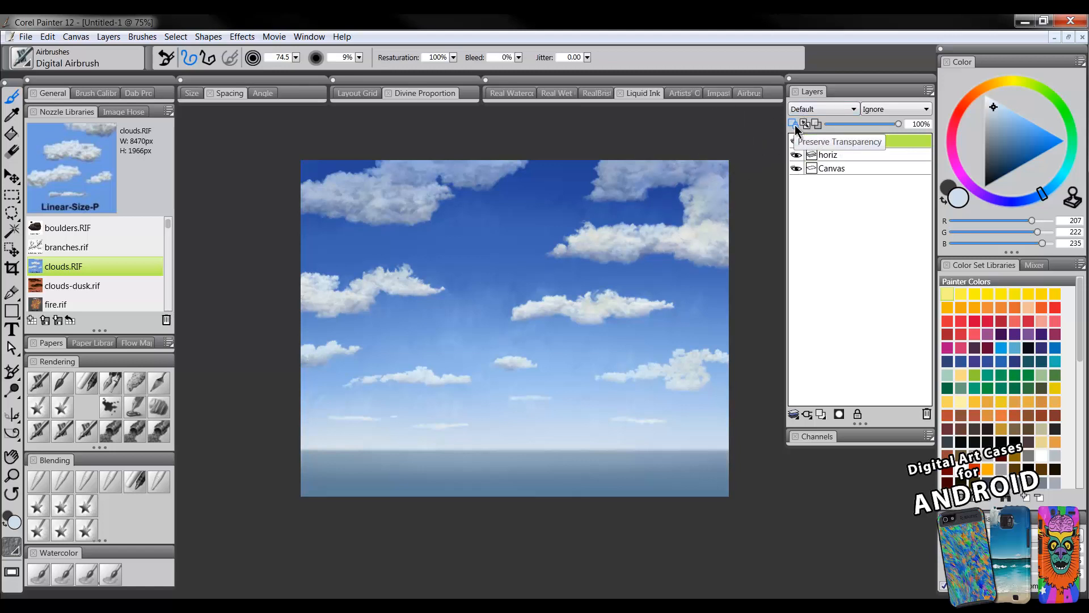
Step: Paint a main peak and a smaller hill on the mtns layer using the Linear-Size-P Image Hose with the boulders nozzle at size 30.7
click(110, 429)
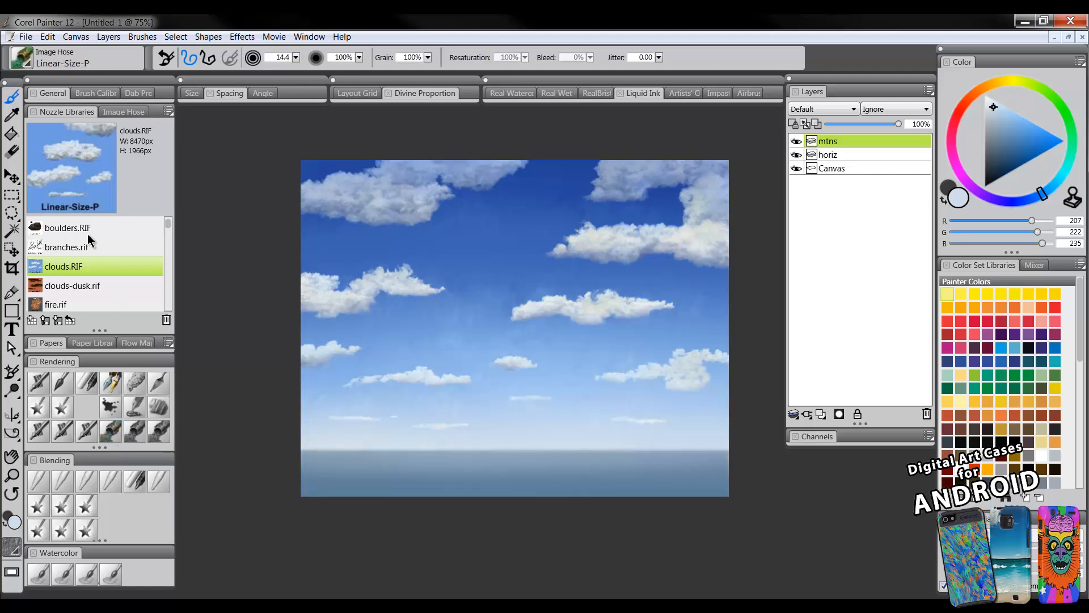
click(67, 230)
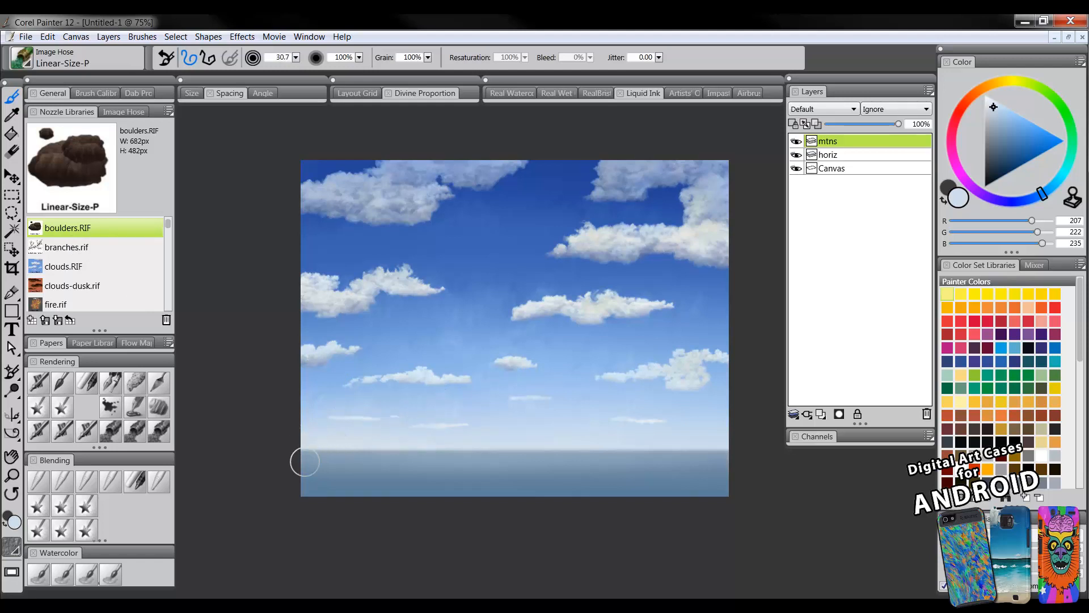
mouse_move(291, 470)
mouse_down()
mouse_move(372, 432)
mouse_move(412, 456)
mouse_move(494, 390)
mouse_move(663, 508)
mouse_move(498, 410)
mouse_move(532, 437)
mouse_move(464, 428)
mouse_move(431, 460)
mouse_move(338, 469)
mouse_move(295, 492)
mouse_move(383, 473)
mouse_move(378, 492)
mouse_move(416, 475)
mouse_move(432, 484)
mouse_move(477, 455)
mouse_move(485, 468)
mouse_move(550, 467)
mouse_move(636, 499)
mouse_move(495, 473)
mouse_move(449, 490)
mouse_move(554, 499)
mouse_up()
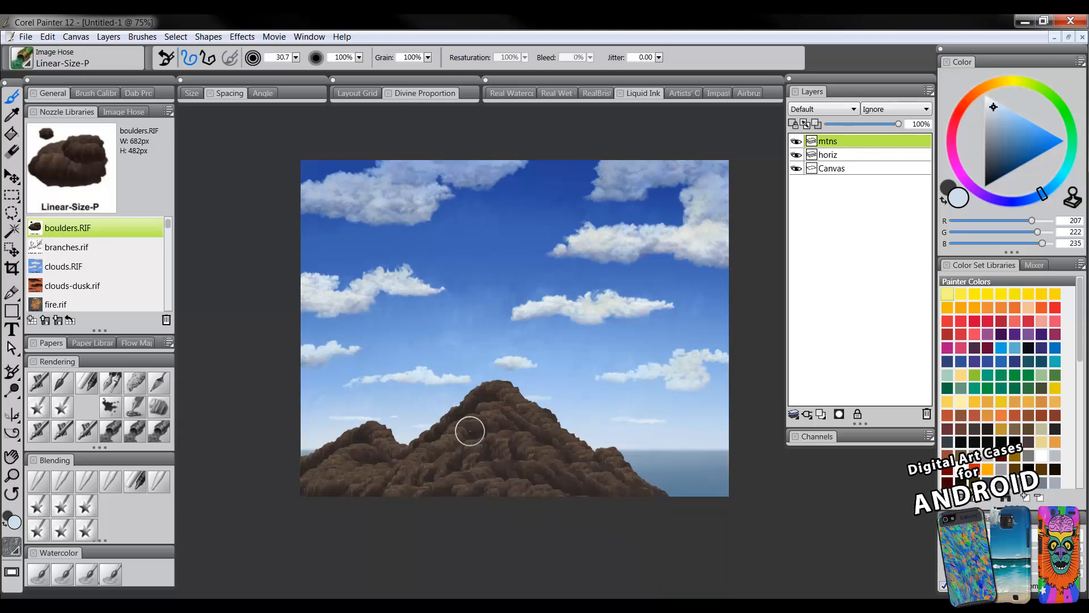
drag(486, 435, 489, 460)
mouse_move(489, 457)
mouse_down()
mouse_move(508, 502)
mouse_move(540, 470)
mouse_move(551, 472)
mouse_move(516, 445)
mouse_move(540, 490)
mouse_move(567, 503)
mouse_move(582, 489)
mouse_move(621, 507)
mouse_move(513, 473)
mouse_move(406, 497)
mouse_up()
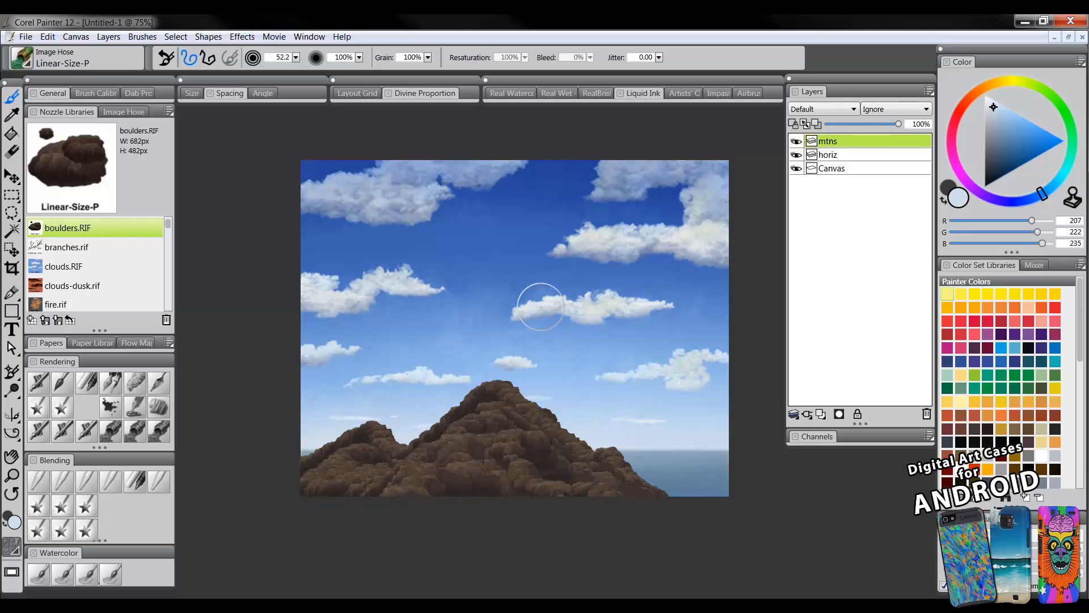
mouse_move(417, 343)
mouse_down()
mouse_move(417, 259)
mouse_move(458, 182)
mouse_up()
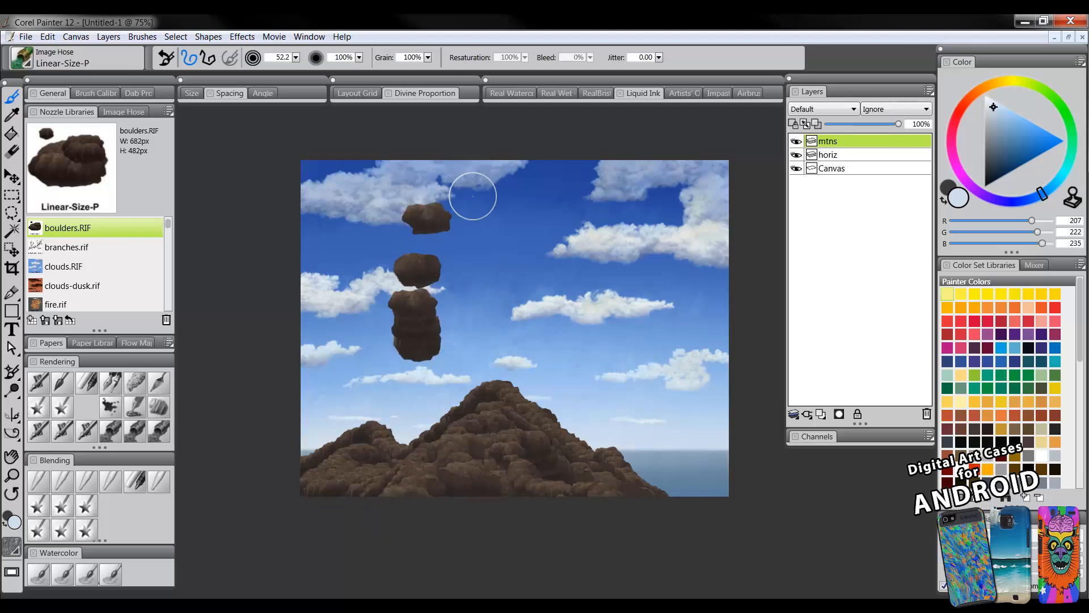
key(ctrl+z)
drag(535, 223, 544, 346)
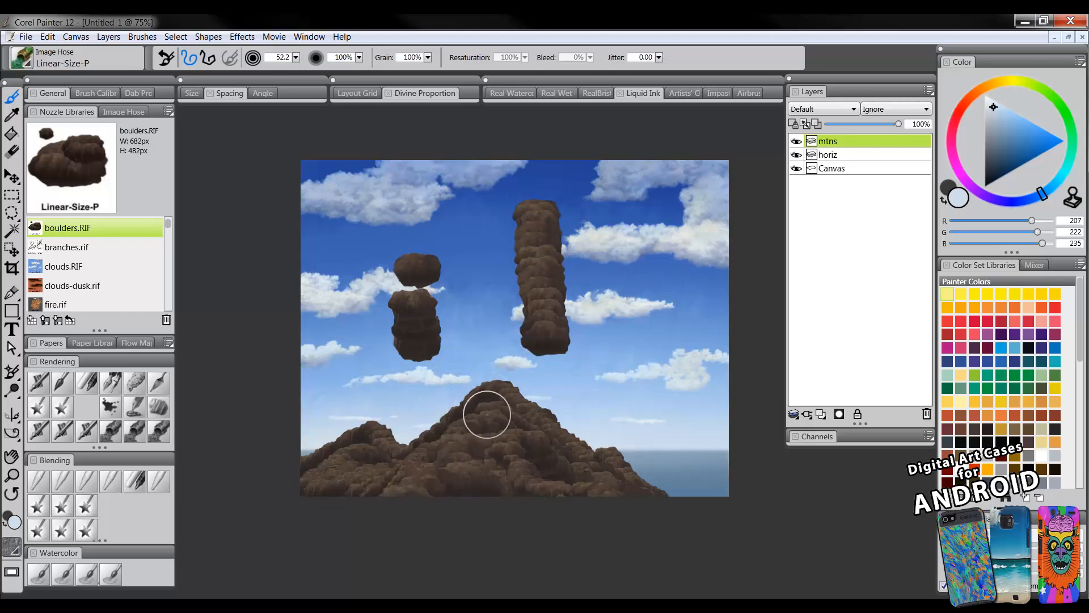
key(ctrl+z)
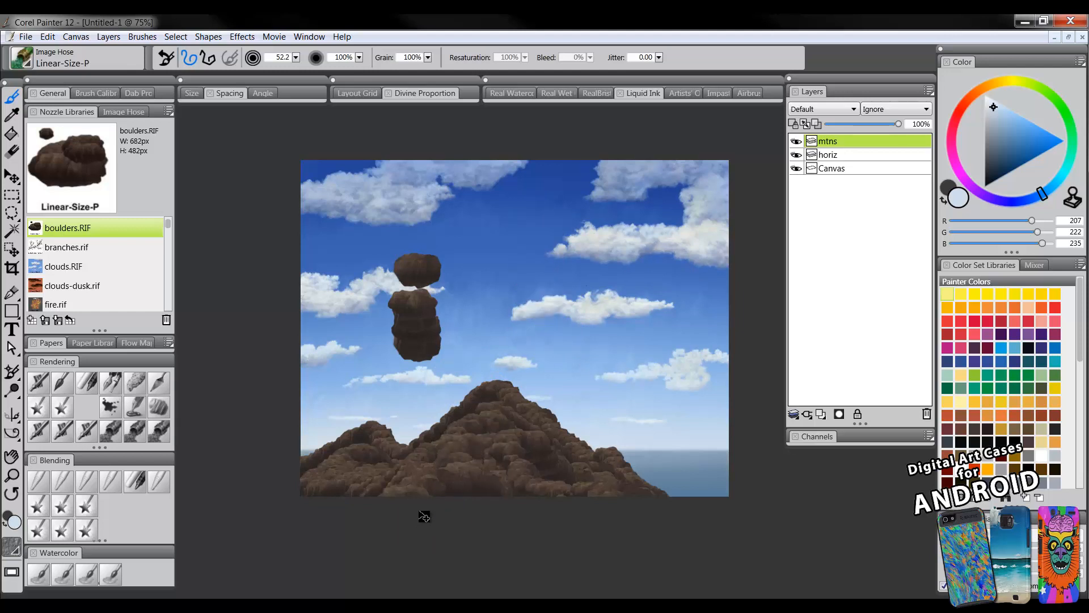
key(ctrl+z)
key(ctrl+z)
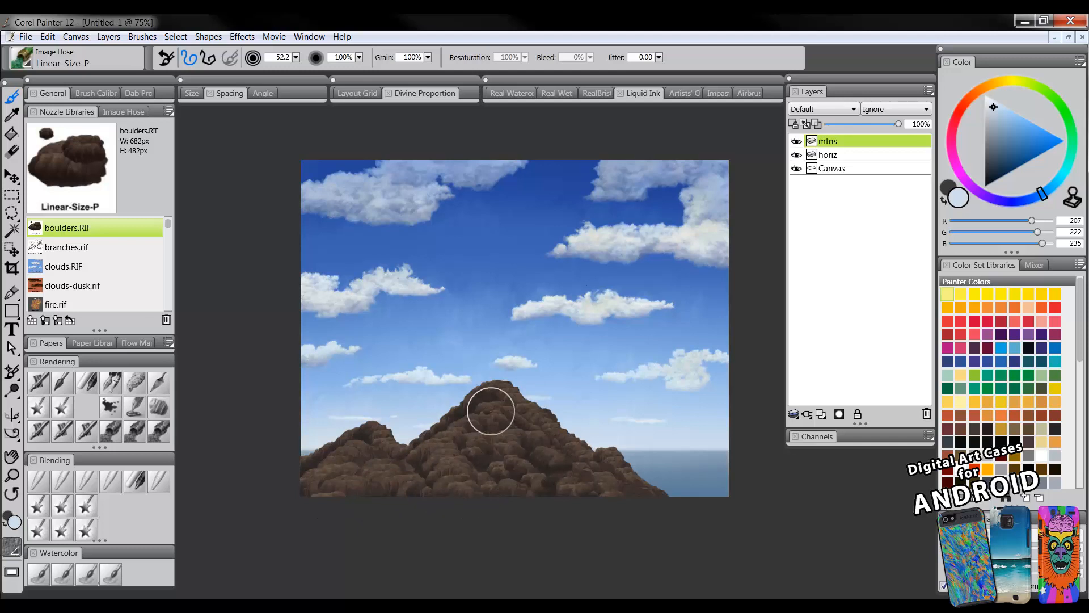
Step: Spray larger boulders at size 52.2 down both slopes of the main peak and over the smaller hill beside it
mouse_move(490, 412)
mouse_down()
mouse_move(515, 448)
mouse_move(605, 498)
mouse_up()
mouse_move(532, 421)
mouse_down()
mouse_move(560, 454)
mouse_move(639, 471)
mouse_move(661, 492)
mouse_up()
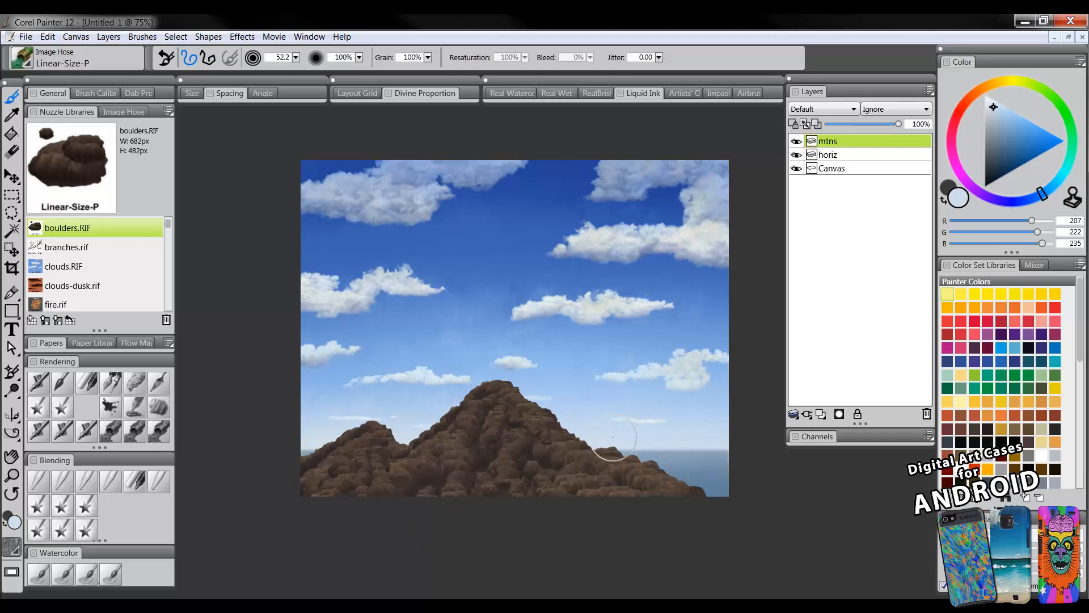
mouse_move(495, 403)
mouse_down()
mouse_move(399, 464)
mouse_move(468, 404)
mouse_move(435, 419)
mouse_move(398, 450)
mouse_move(458, 416)
mouse_move(360, 503)
mouse_up()
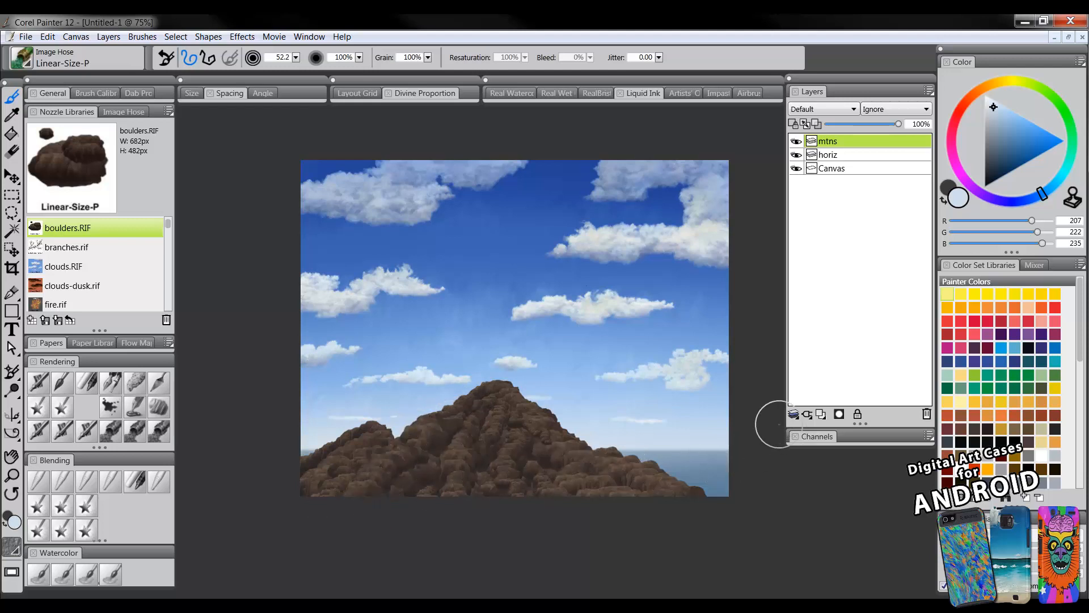
mouse_move(349, 433)
mouse_down()
mouse_move(291, 484)
mouse_move(363, 457)
mouse_move(310, 515)
mouse_up()
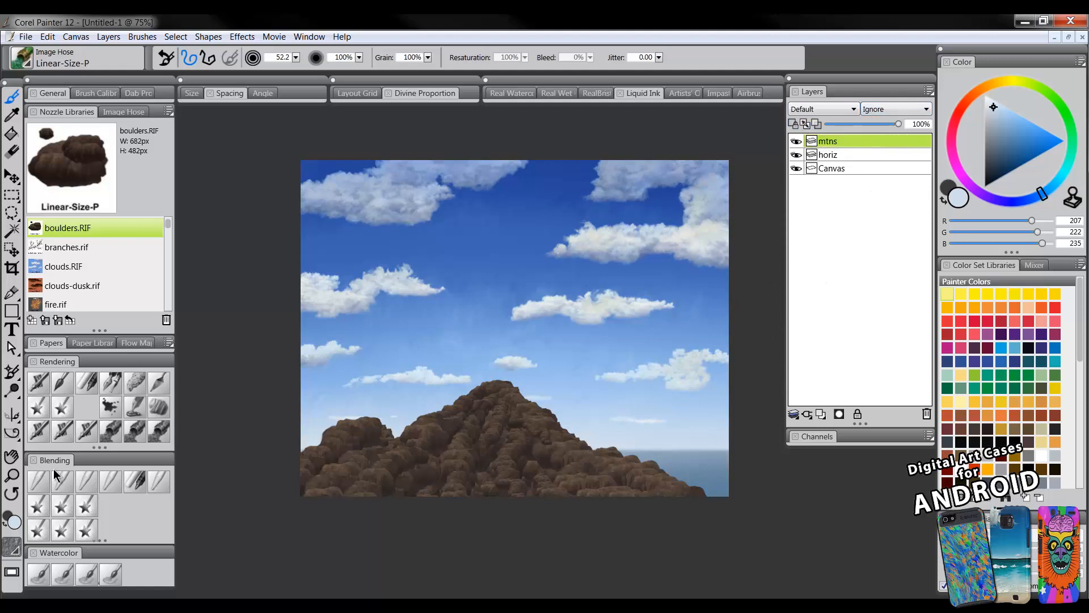
Step: Choose the Coarse Oily Blender, show the paper settings, collapse the nozzle library, and view the mountain at 100%
click(66, 483)
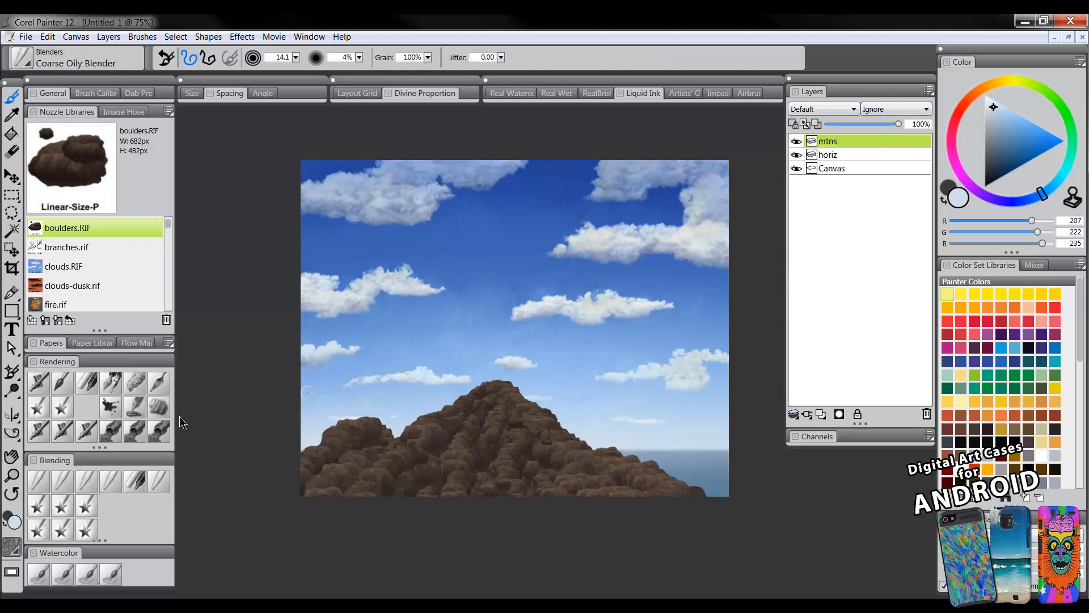
click(445, 413)
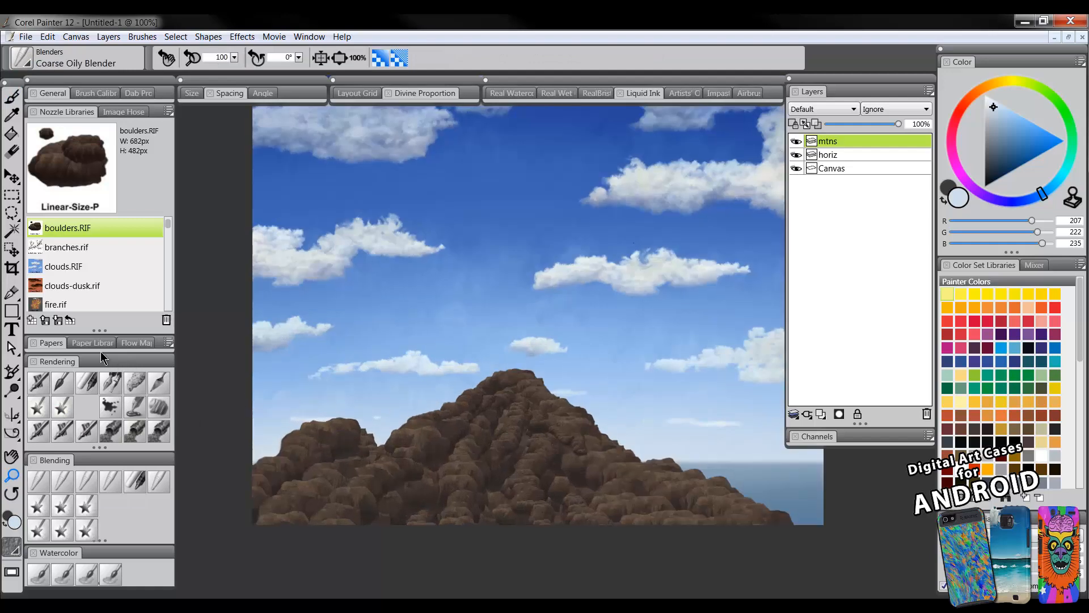
click(51, 343)
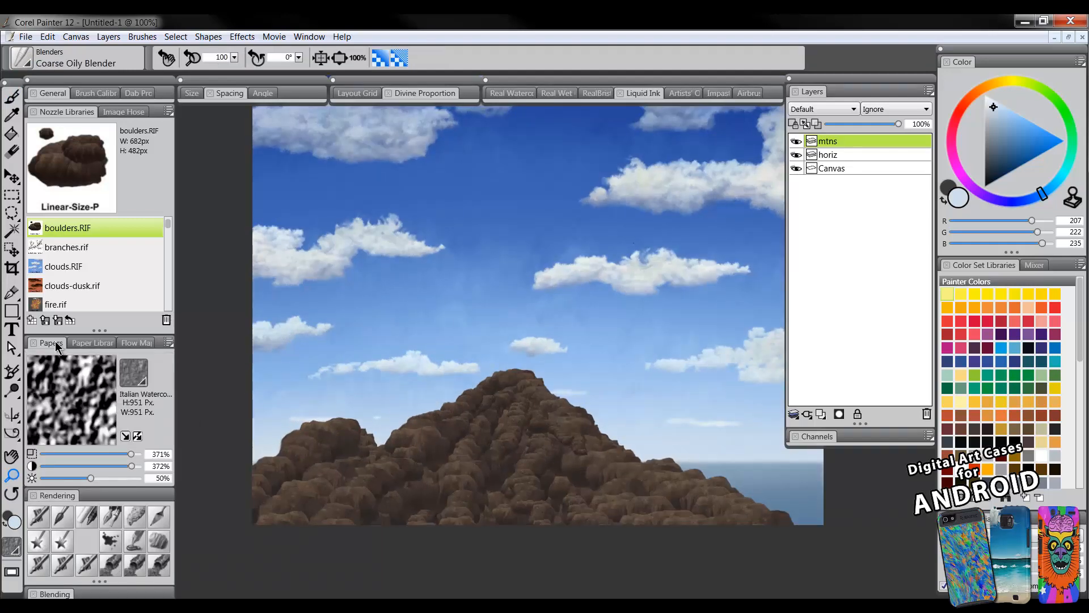
double_click(55, 342)
double_click(56, 343)
drag(459, 436, 482, 394)
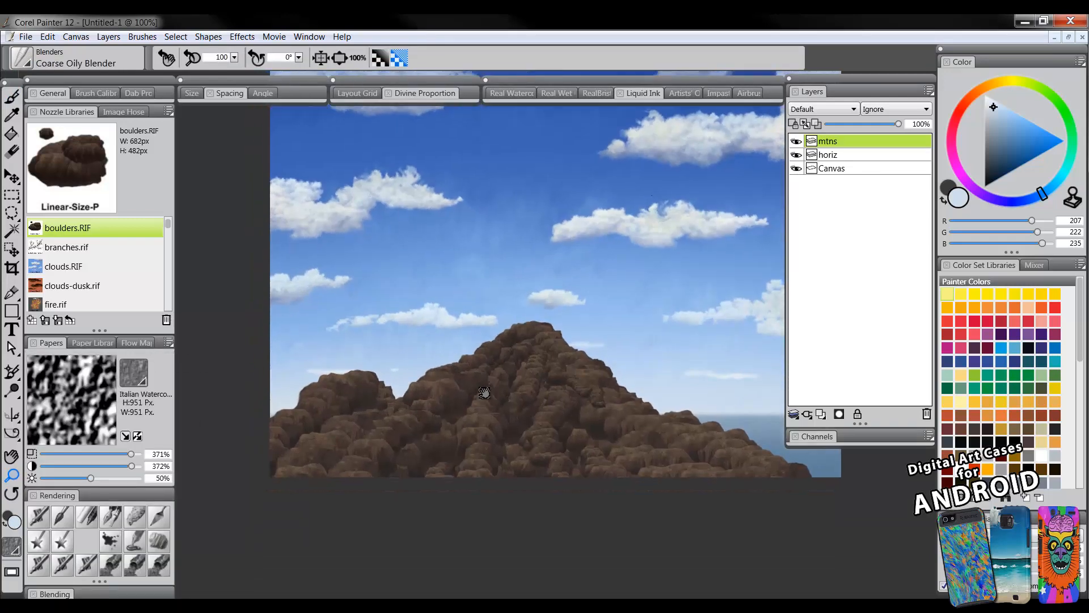
key(b)
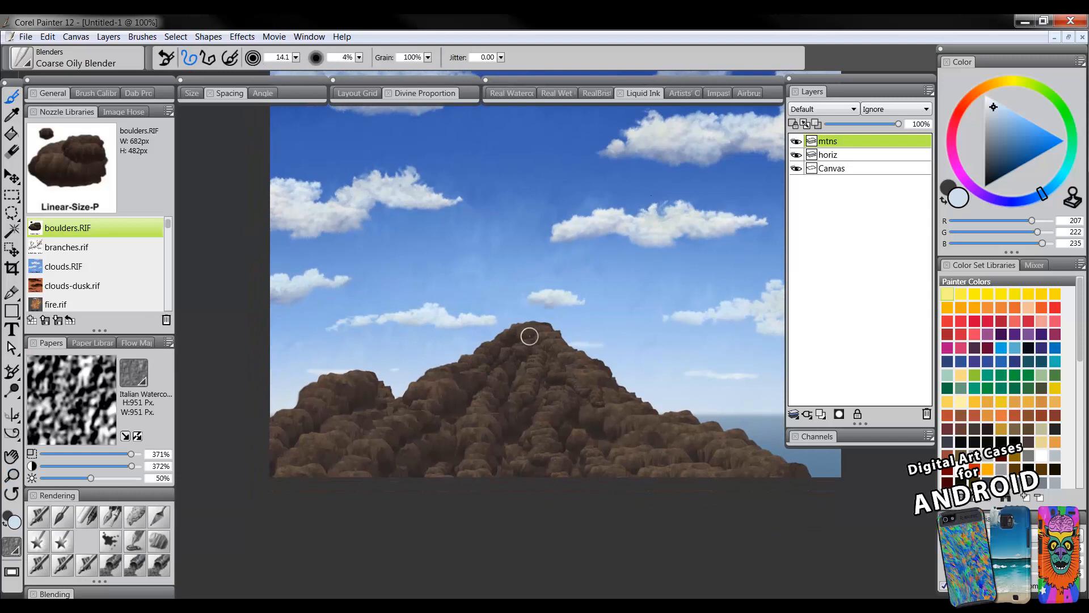
click(53, 113)
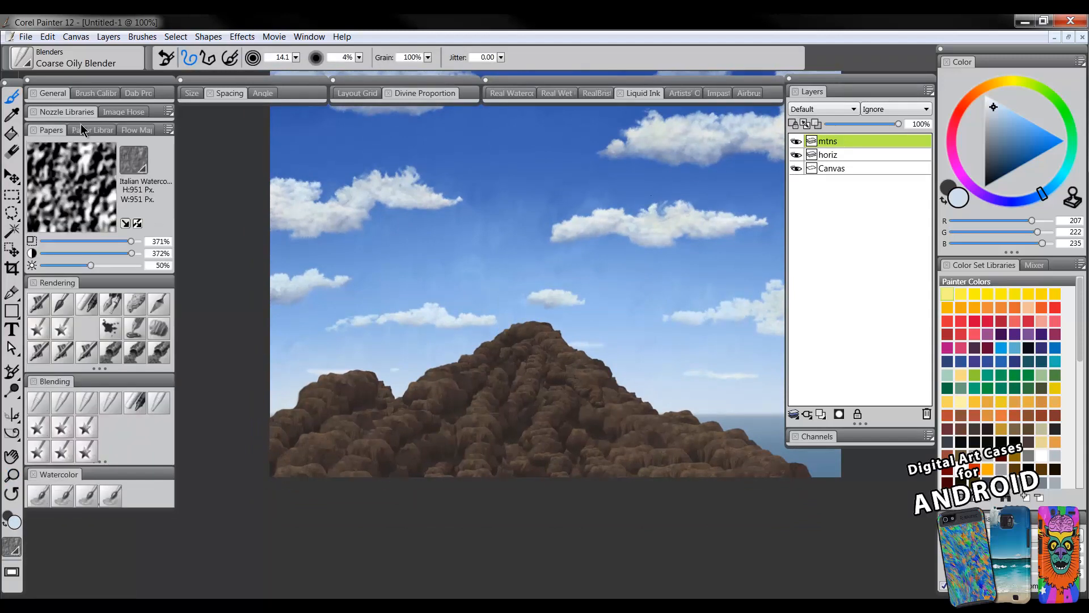
Step: Blend the boulders around the summit and upper slopes with the Coarse Oily Blender at size 7.5, working at 200% zoom
key(bracketleft)
drag(540, 347, 535, 359)
click(11, 474)
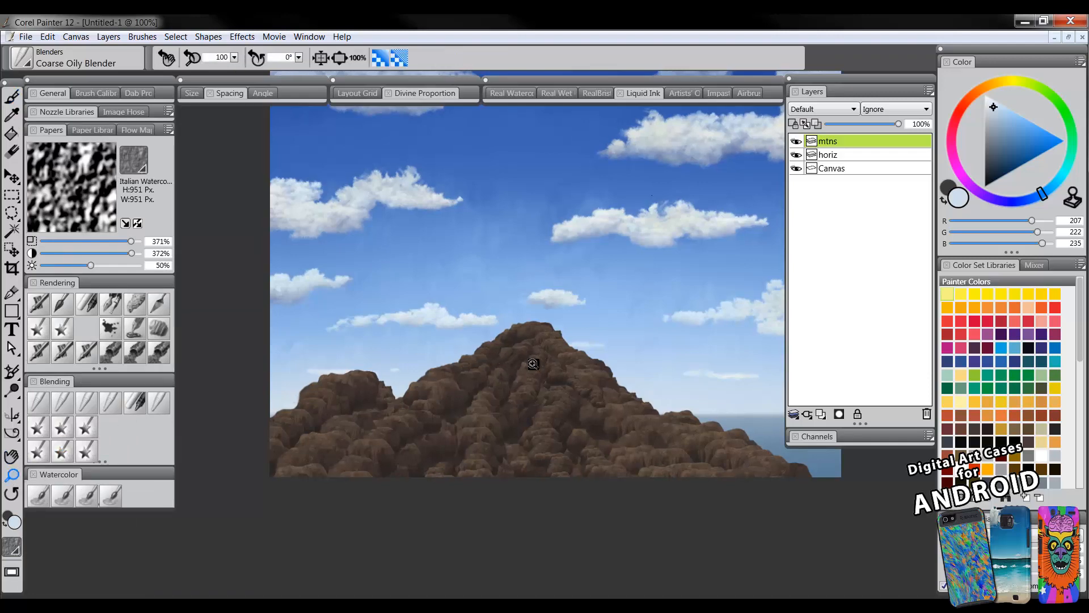
click(536, 366)
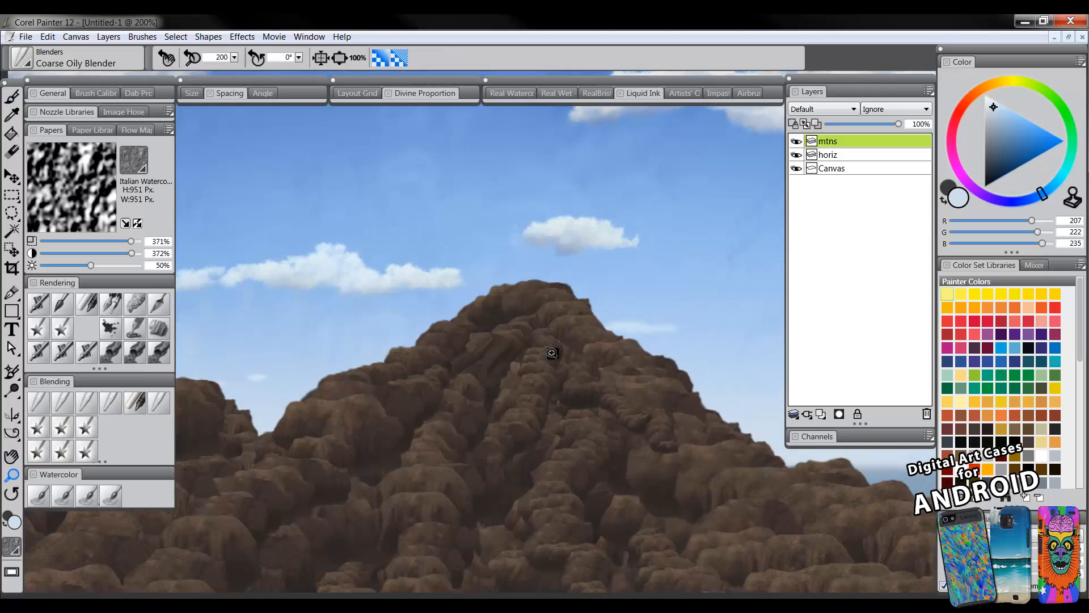
key(b)
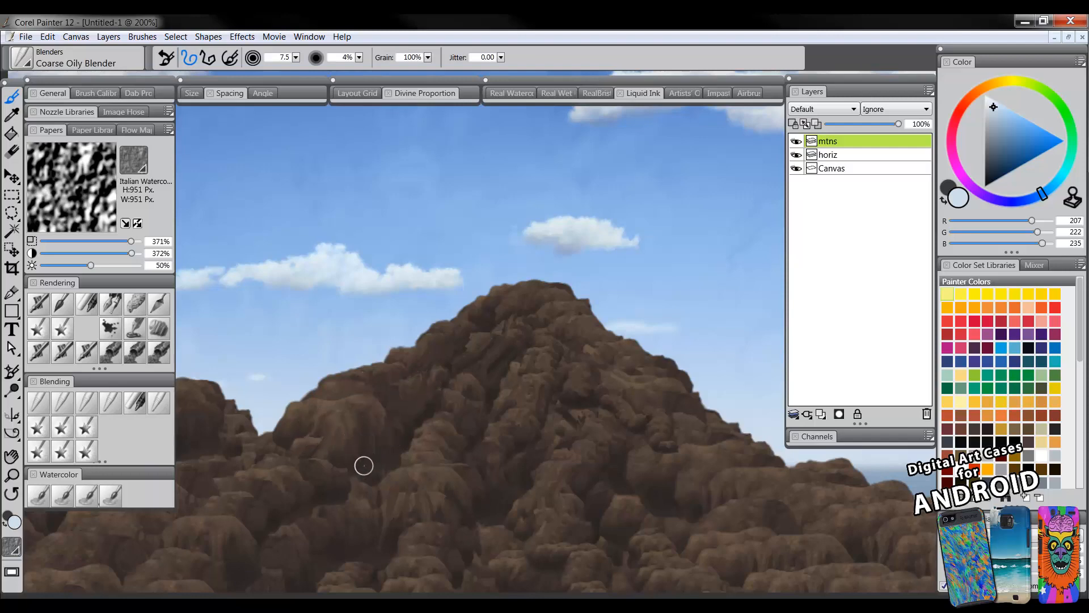
Step: Hide the palettes and blend the remaining boulders across the sea-side slope, the foreground rocks and the smaller hill
key(Tab)
drag(580, 456, 573, 344)
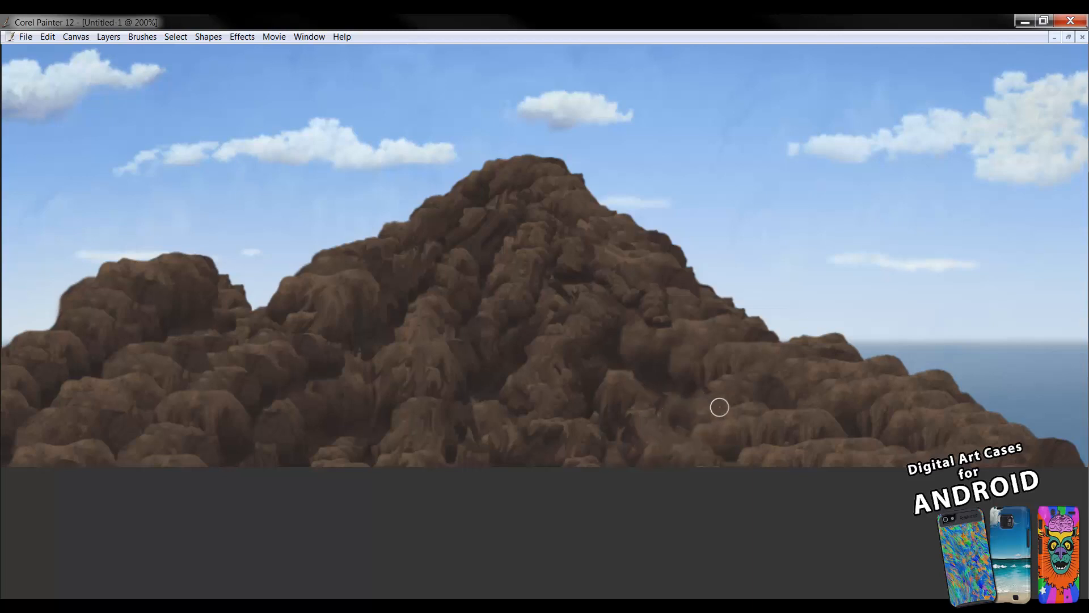
mouse_move(763, 435)
mouse_down()
mouse_move(792, 432)
mouse_move(805, 403)
mouse_move(816, 410)
mouse_move(762, 449)
mouse_move(839, 443)
mouse_move(873, 456)
mouse_up()
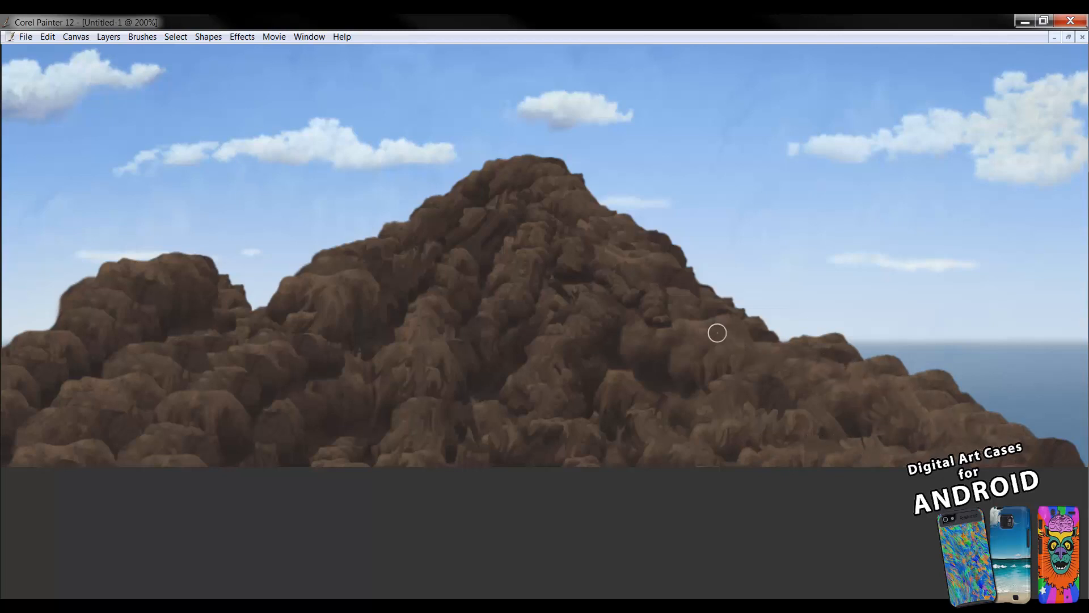
mouse_move(652, 315)
mouse_down()
mouse_move(659, 291)
mouse_move(627, 292)
mouse_up()
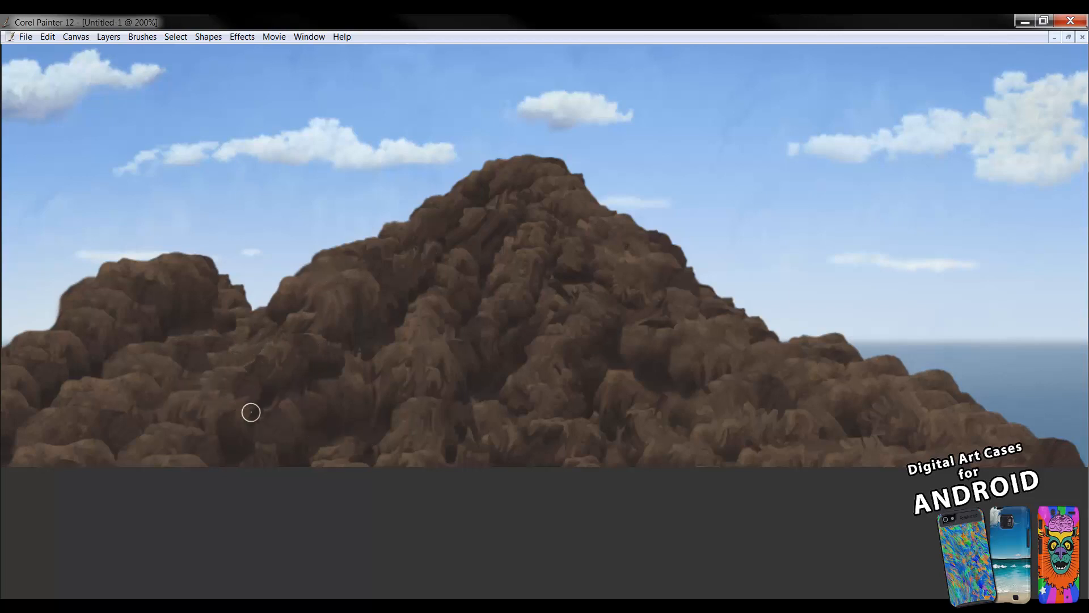
drag(250, 392, 475, 329)
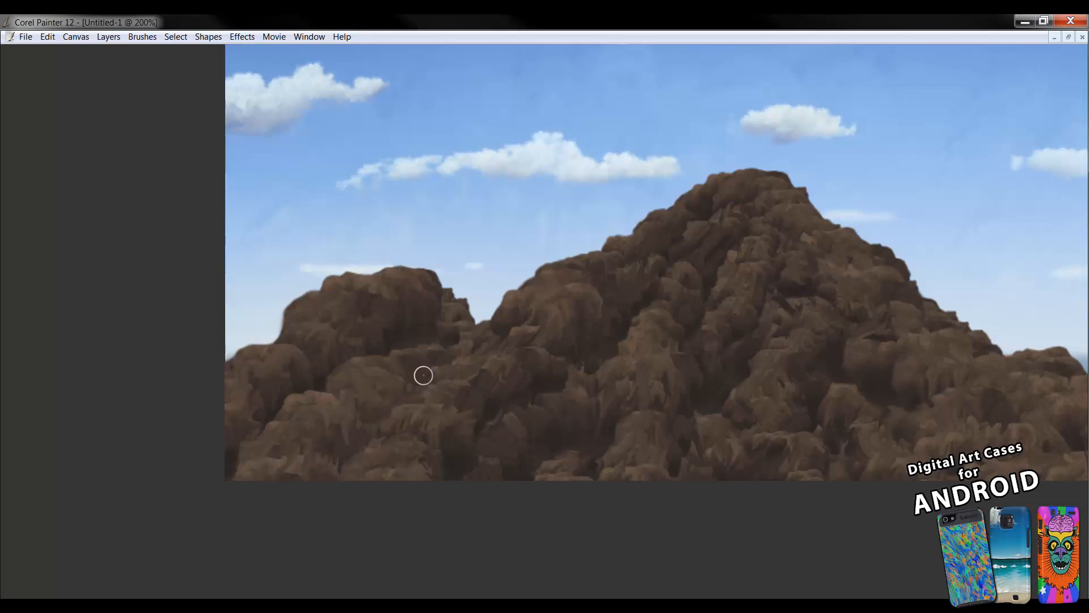
mouse_move(605, 357)
mouse_down()
mouse_move(652, 394)
mouse_move(594, 397)
mouse_up()
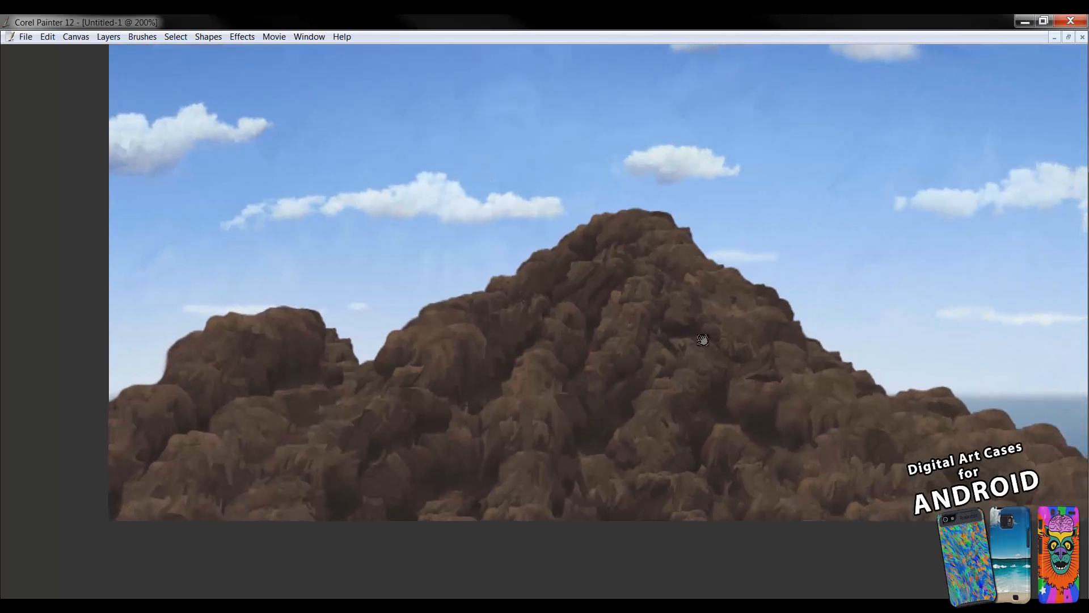
drag(566, 463, 536, 454)
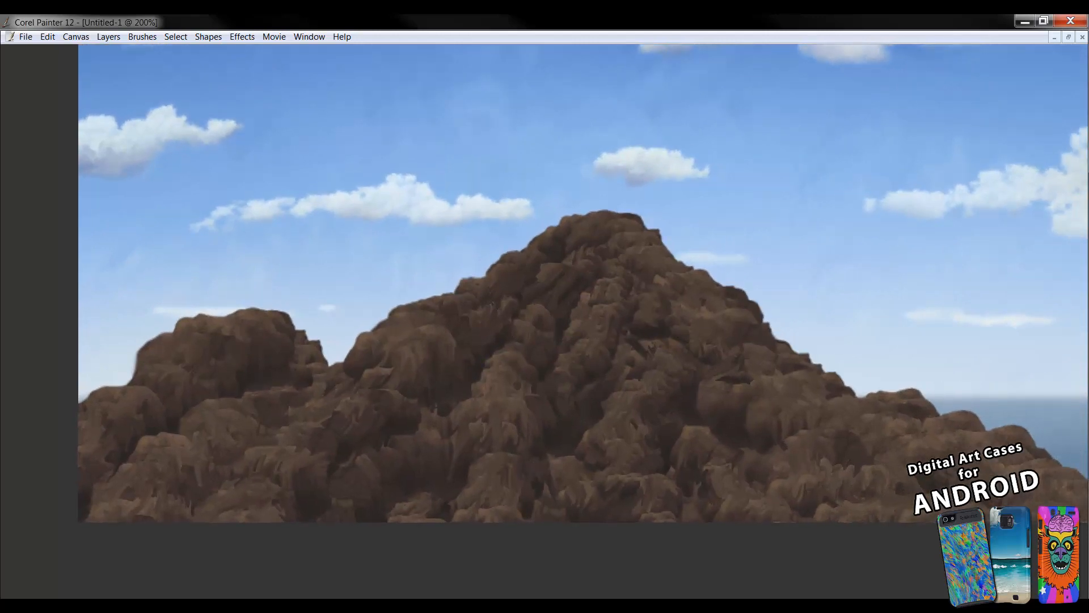
drag(693, 437, 502, 426)
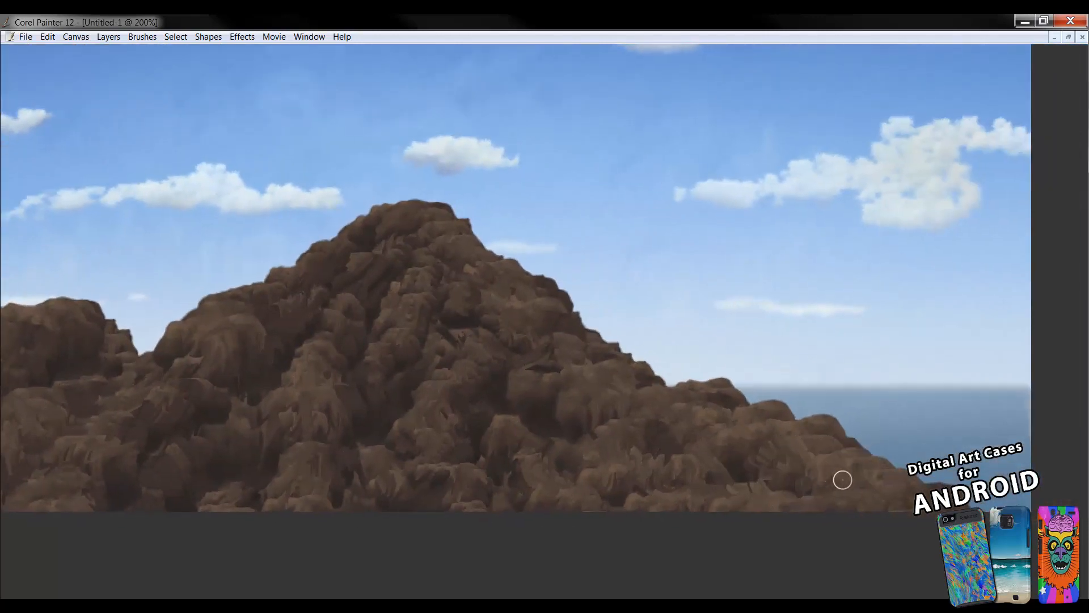
Step: Use the Distorto brush to pull two sharper peaks out of the smaller hill and reshape the main summit
key(Tab)
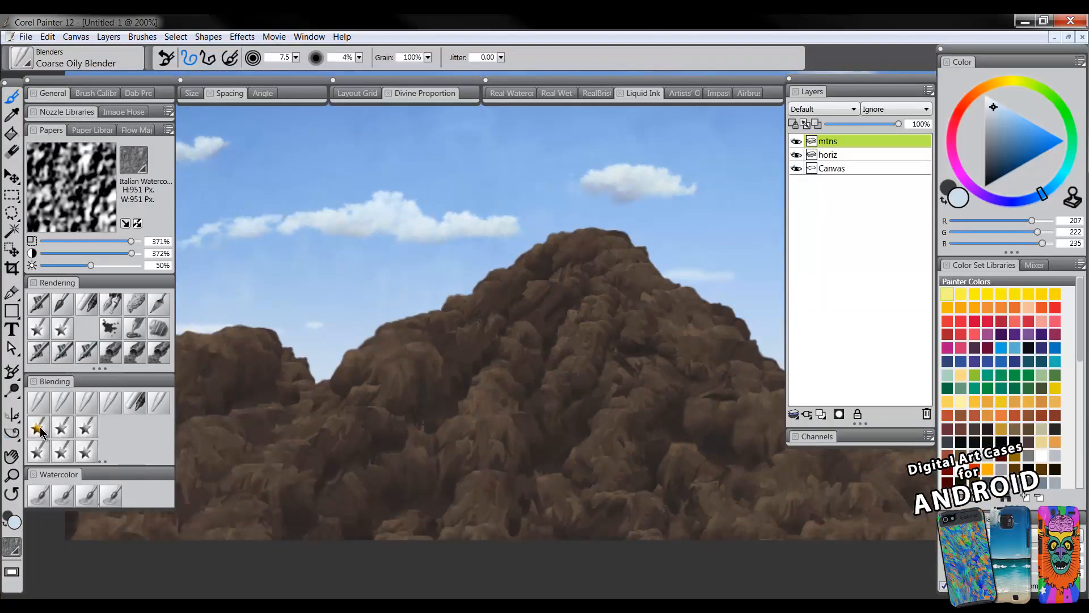
key(Tab)
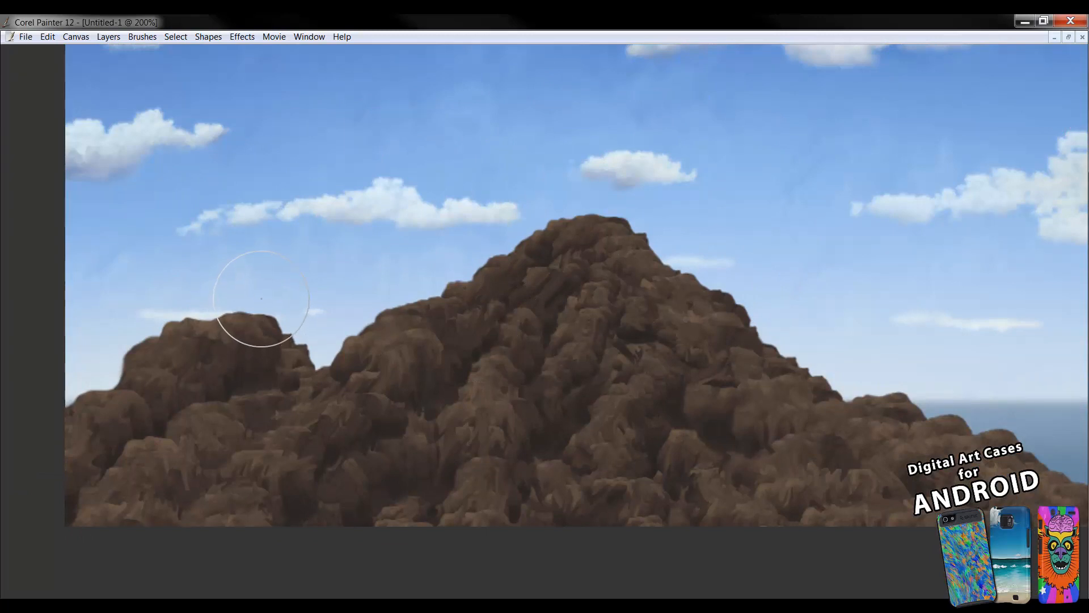
key(Tab)
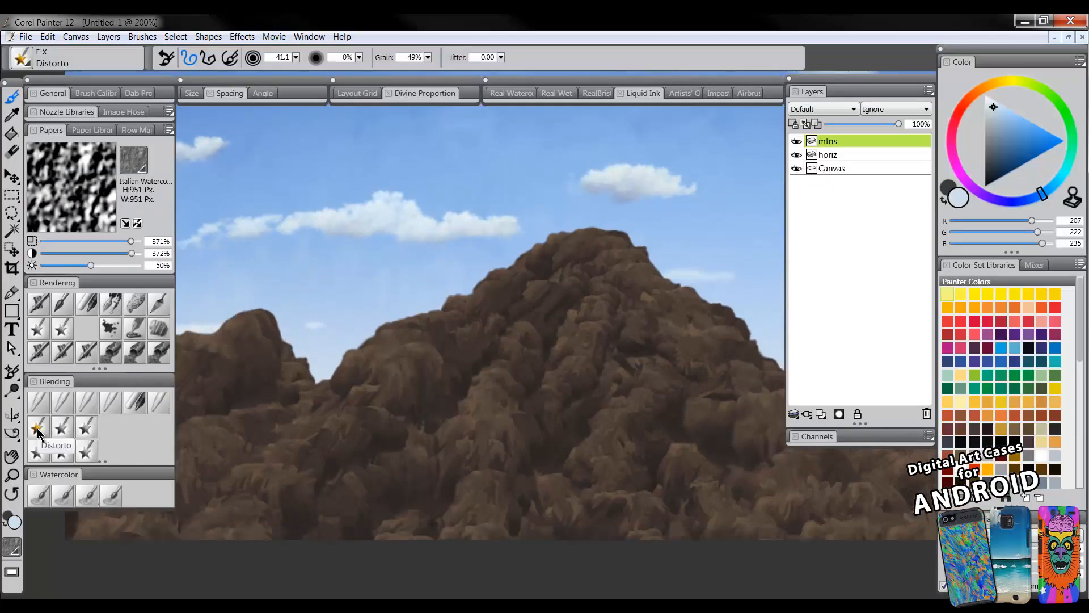
key(Tab)
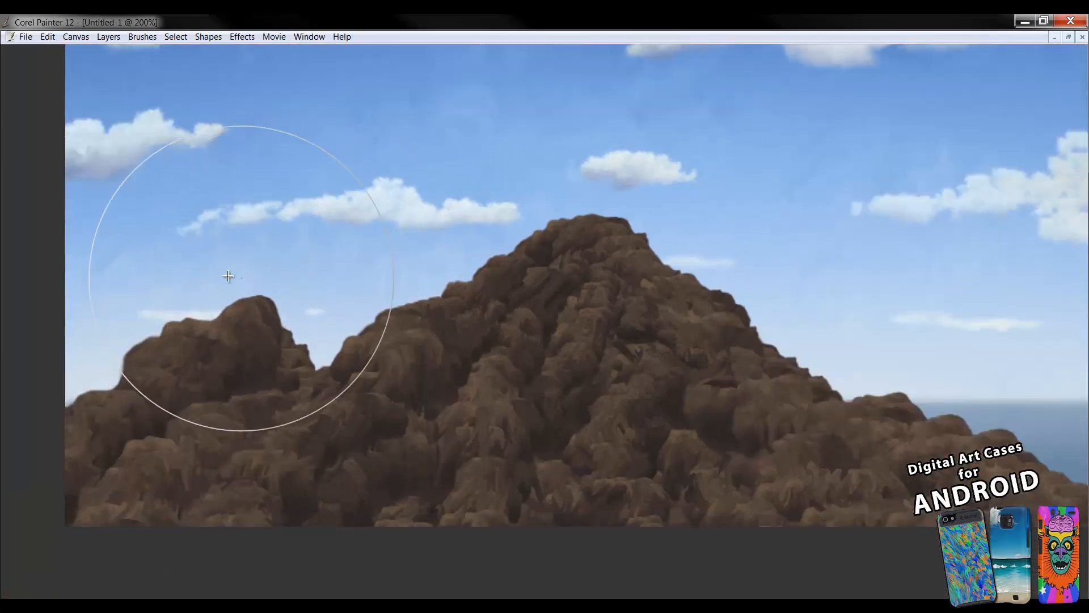
drag(171, 308, 179, 275)
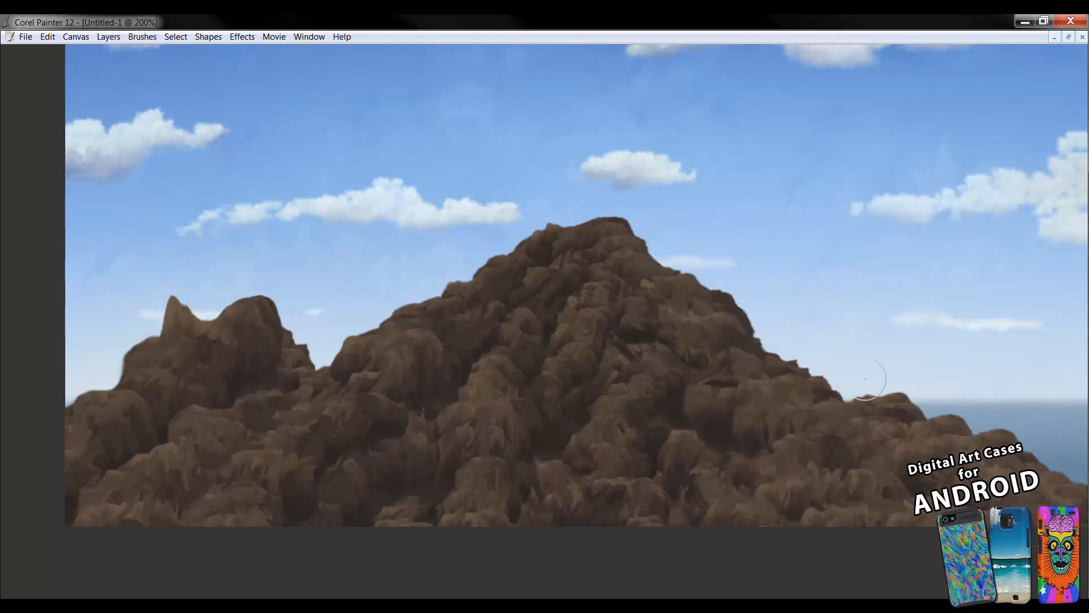
Step: Reshape the outline of the mountain's lower sea-side slope with the Distorto brush
drag(959, 386, 747, 351)
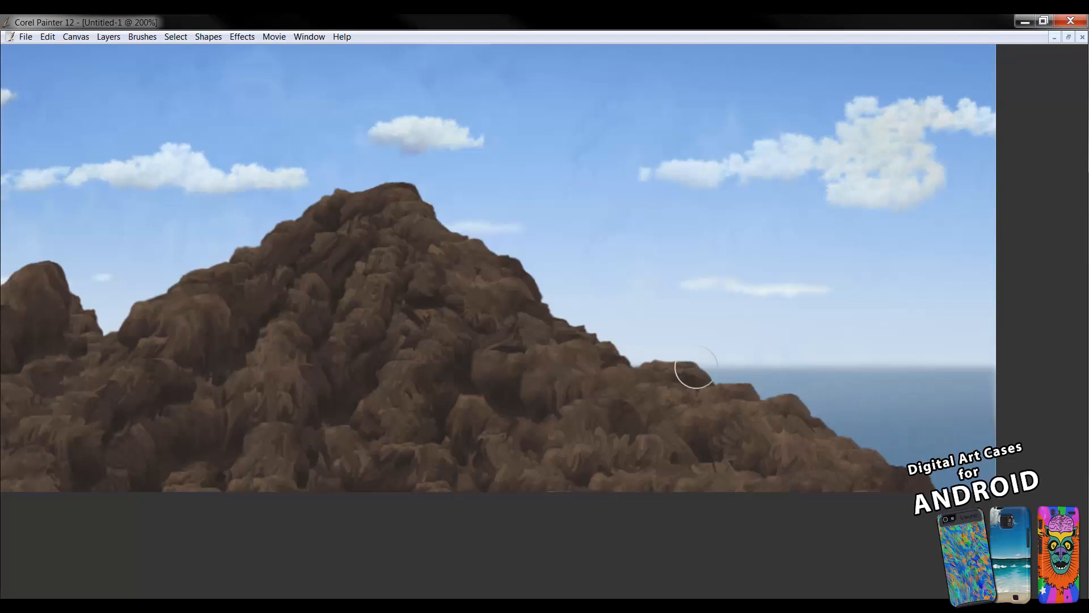
mouse_move(693, 370)
mouse_down()
mouse_move(690, 333)
mouse_move(785, 299)
mouse_up()
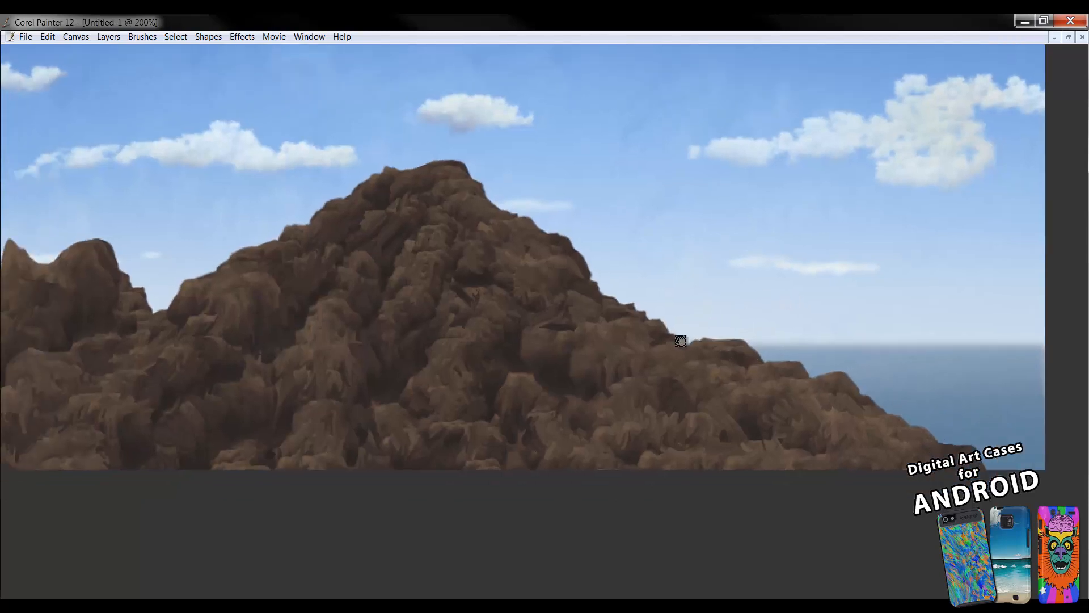
mouse_move(564, 367)
mouse_down()
mouse_move(693, 385)
mouse_move(625, 312)
mouse_up()
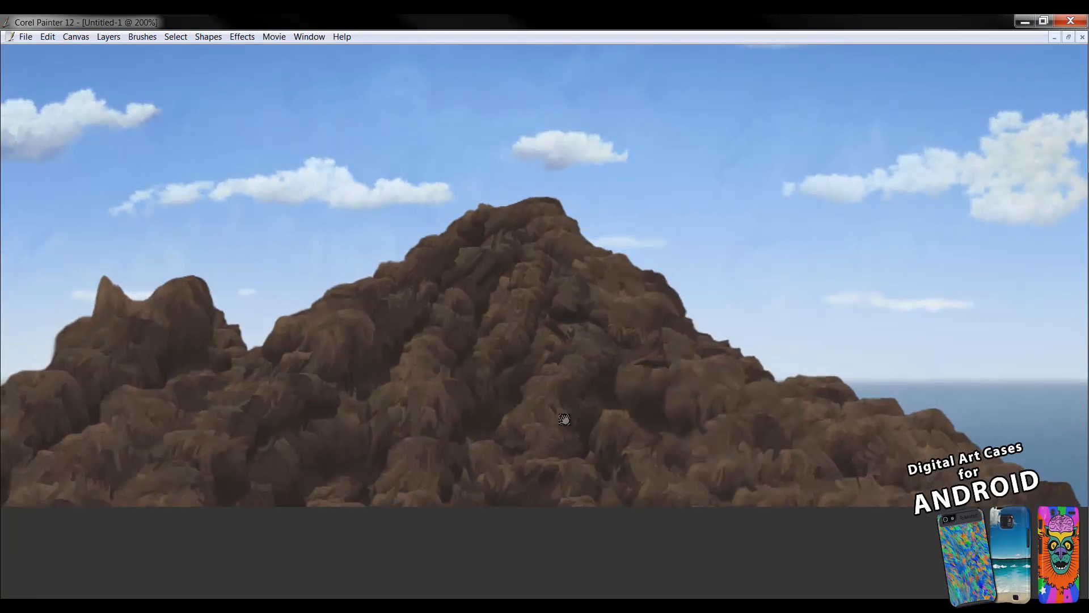
Step: Pull the main summit's sea-side tip into a sharper edge with the Distorto brush and return to 100% view
drag(564, 418, 727, 431)
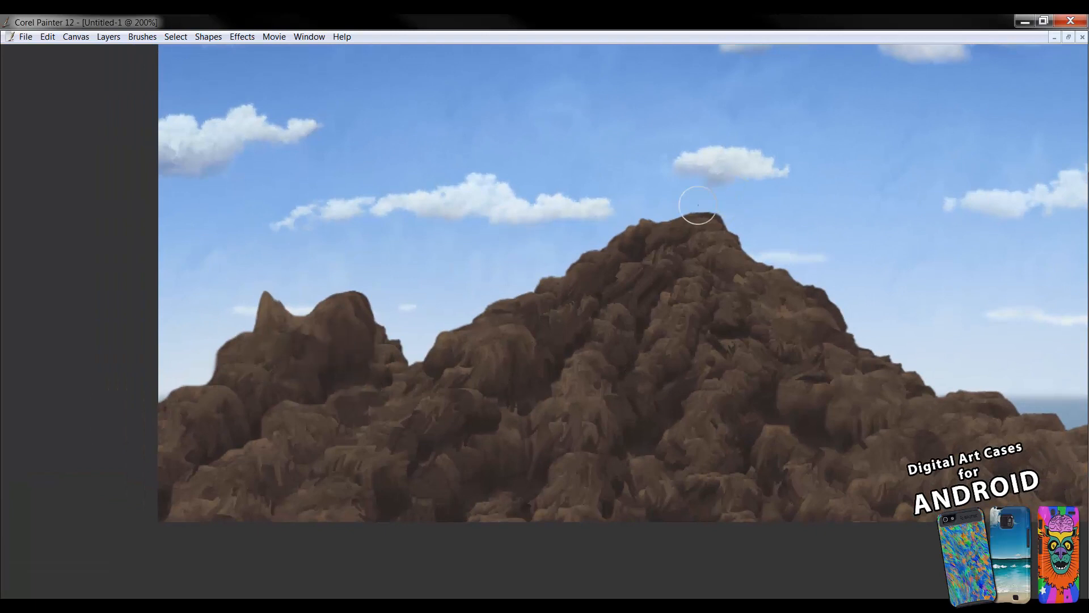
drag(698, 205, 723, 201)
key(Tab)
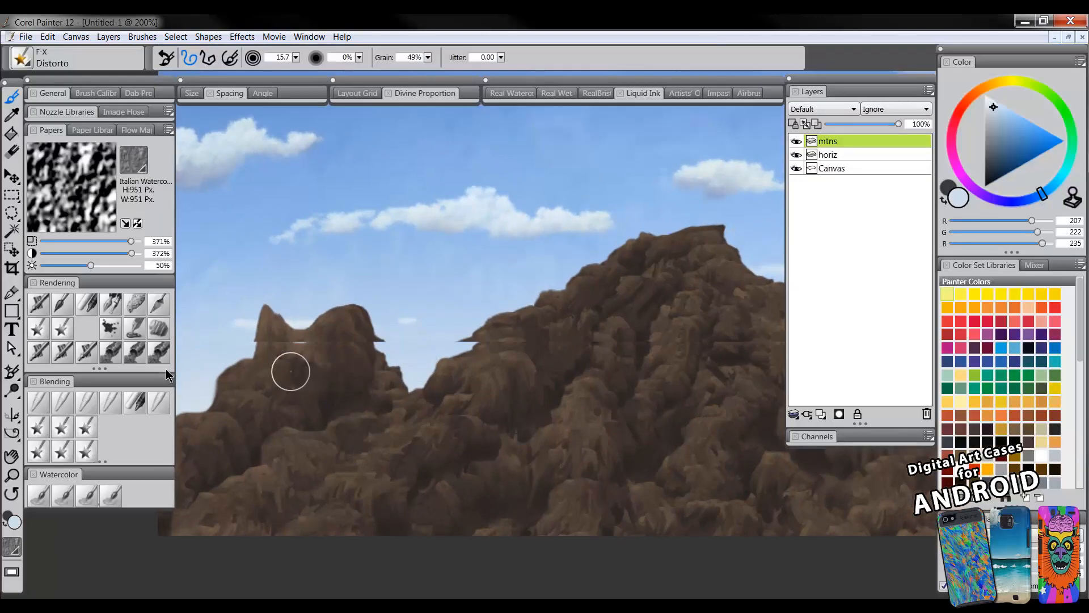
ctrl+alt+click(522, 410)
ctrl+alt+click(522, 413)
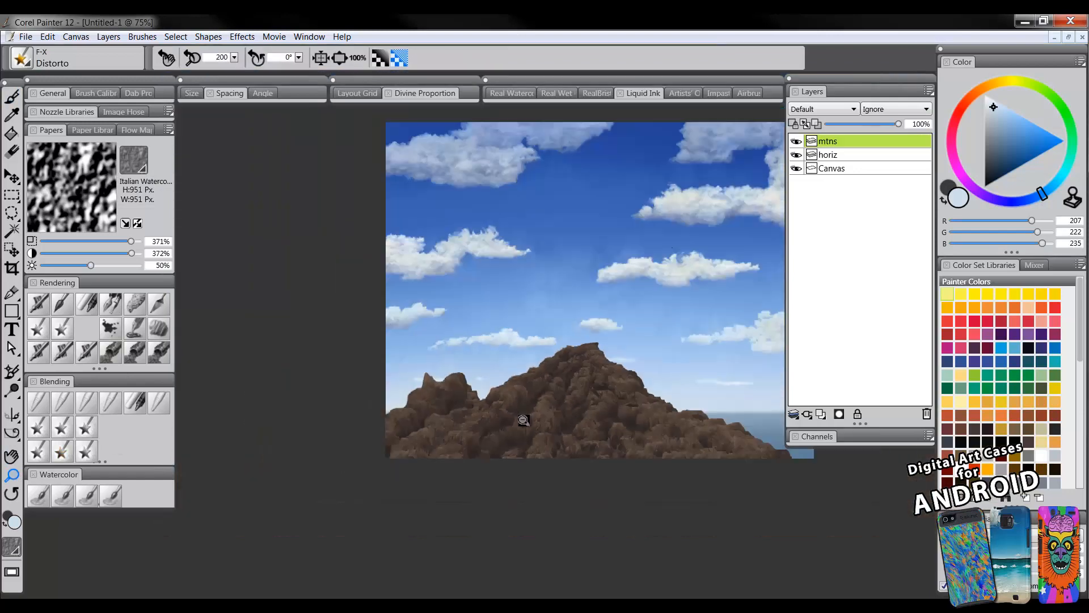
ctrl+alt+click(562, 426)
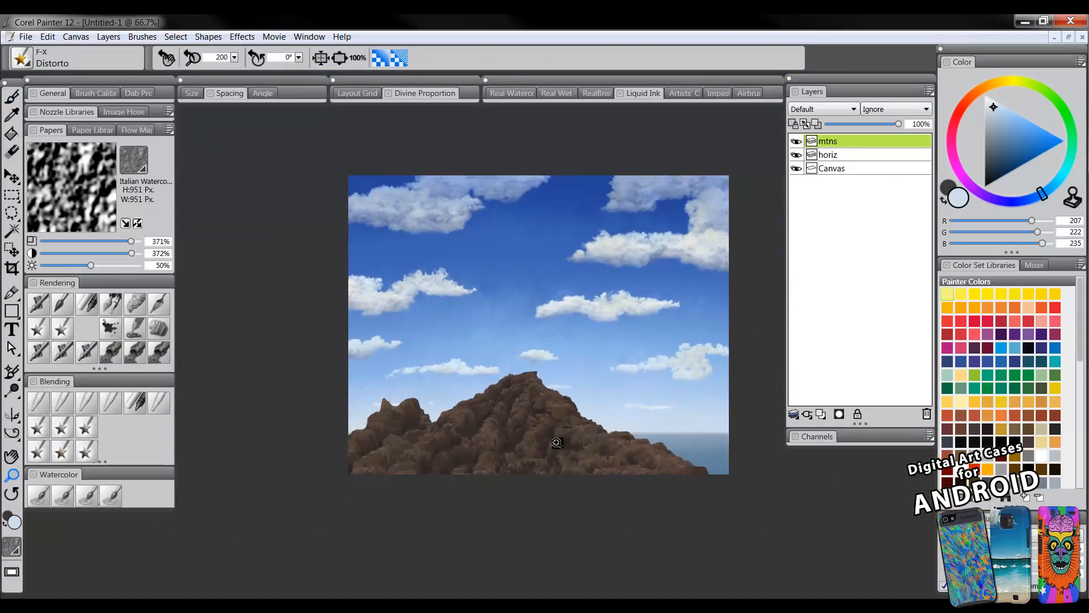
ctrl+click(555, 444)
ctrl+click(556, 445)
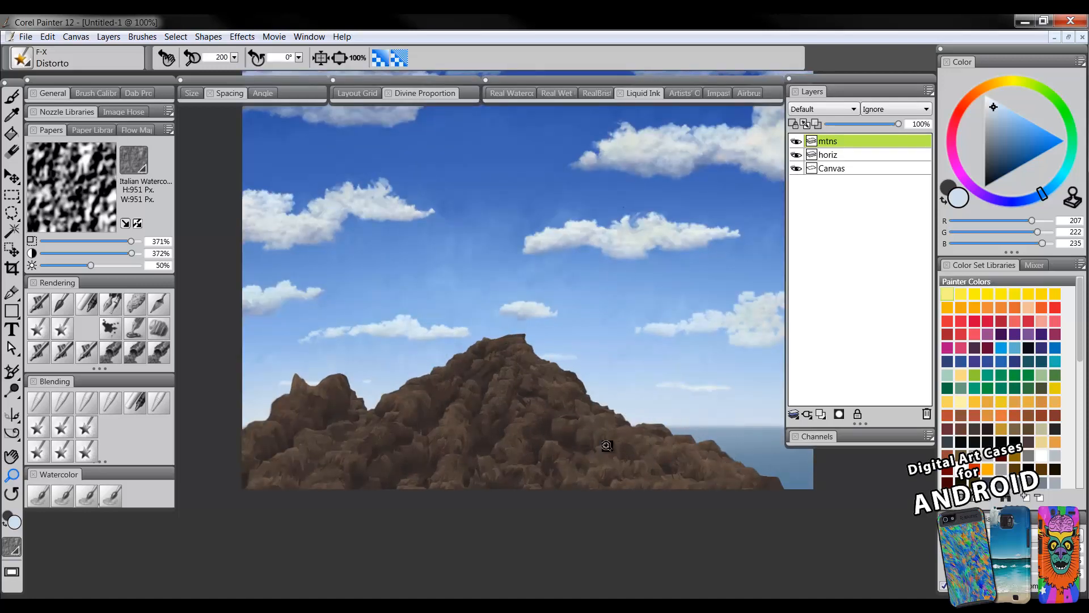
drag(607, 474, 578, 507)
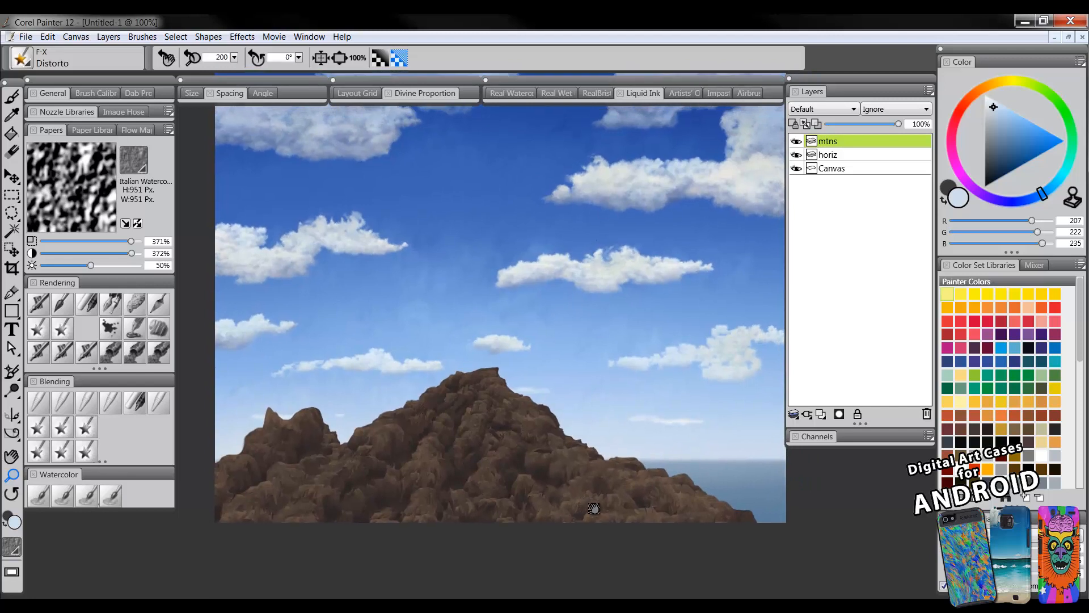
Step: Load the content of the mtns layer as a selection and hide its marquee
right_click(831, 146)
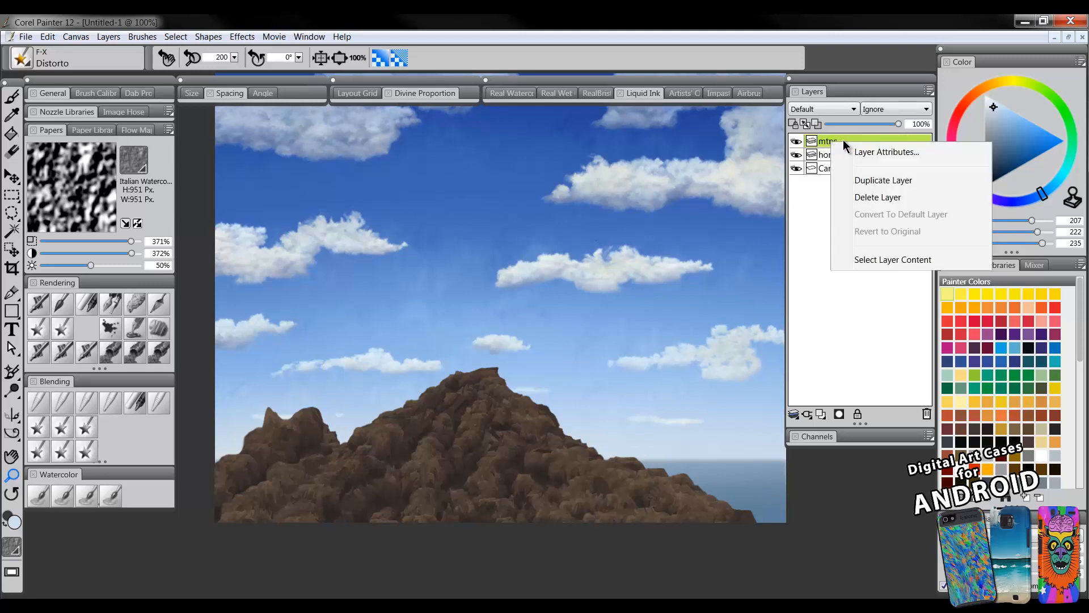
click(876, 260)
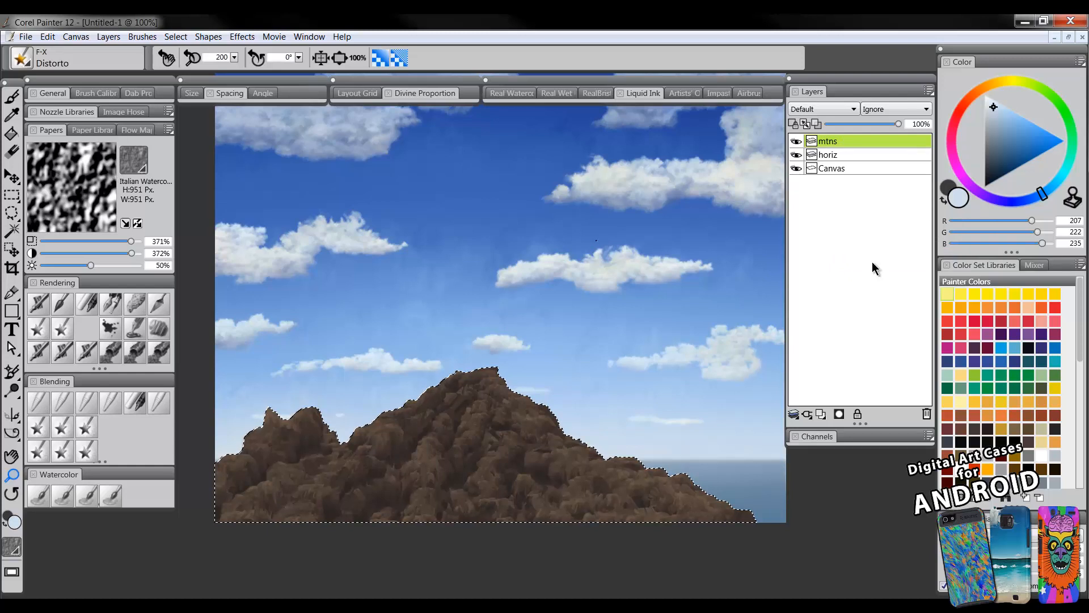
key(ctrl+d)
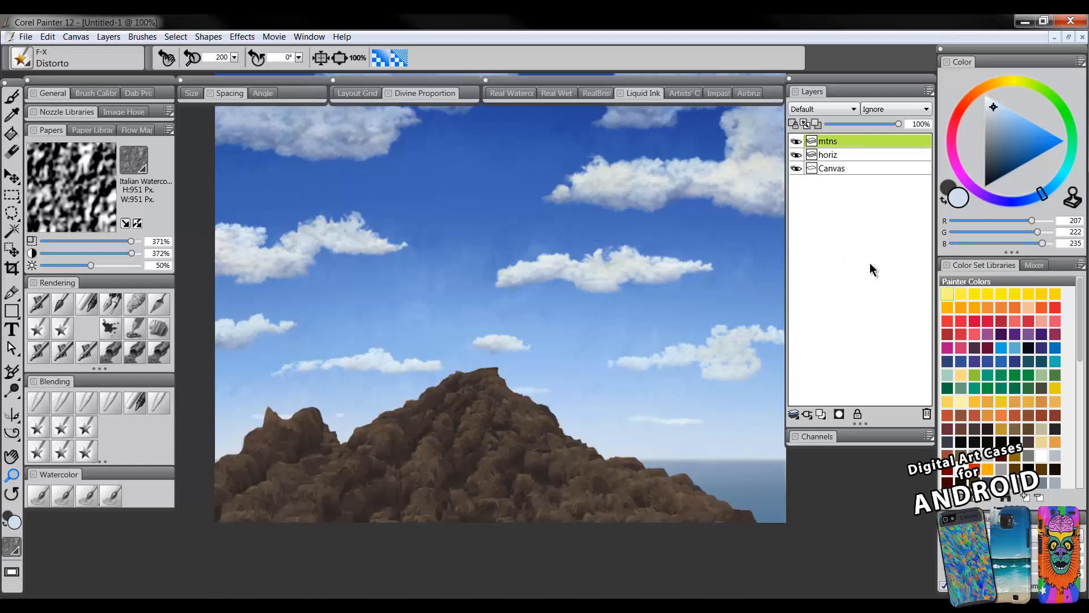
Step: Create a new layer named tint above mtns and set its blending to Multiply
click(822, 416)
double_click(832, 145)
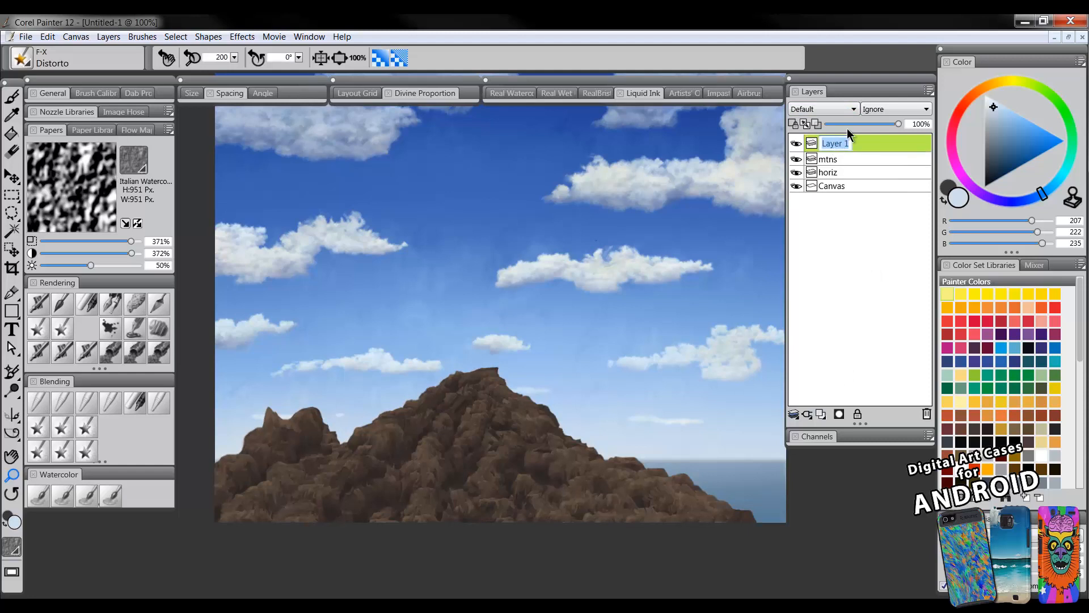
key(Return)
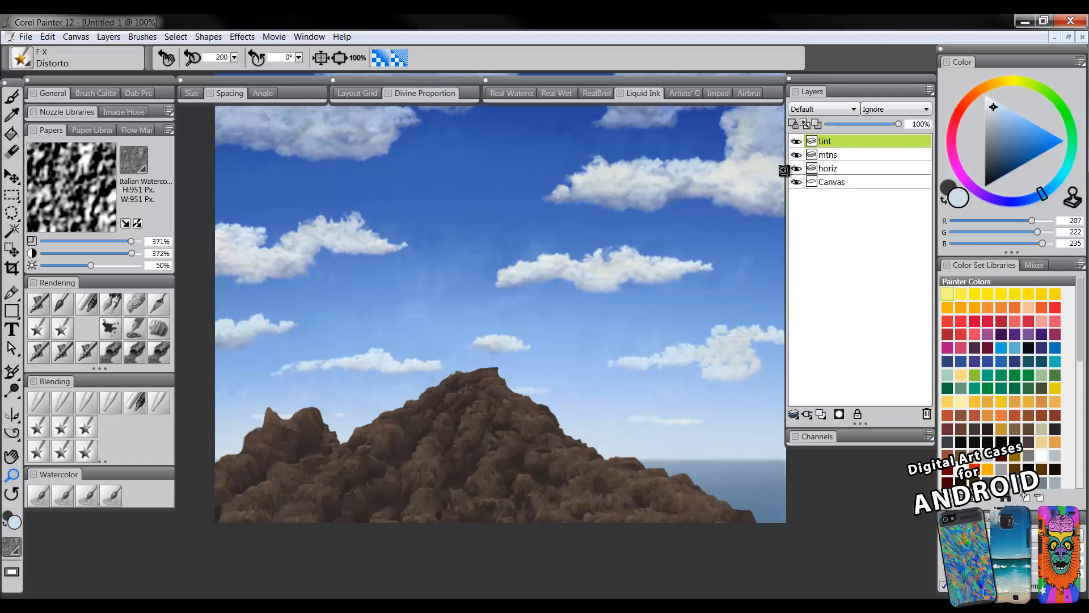
click(838, 110)
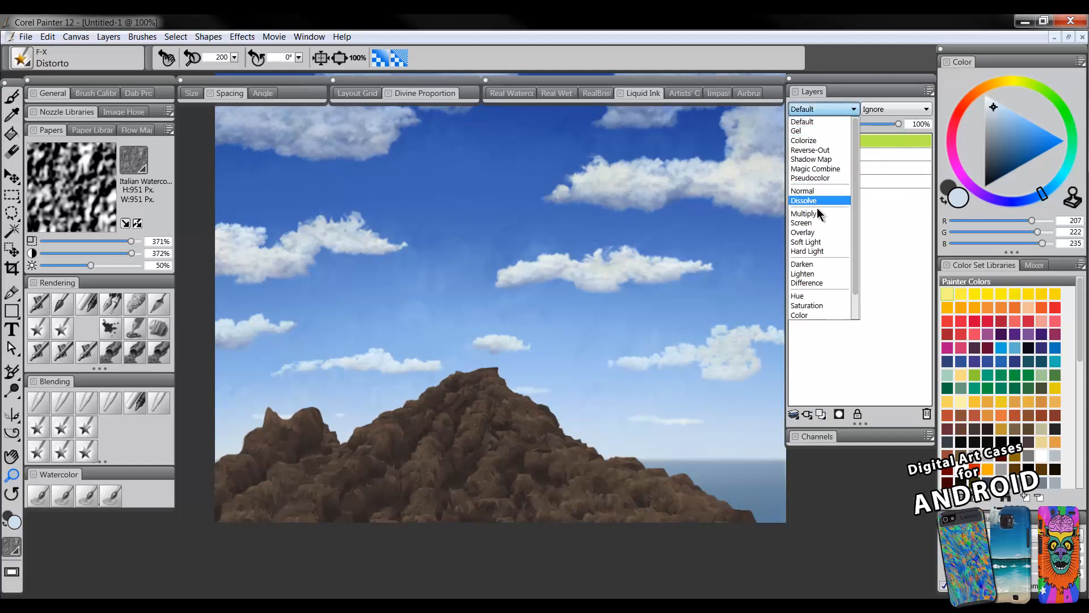
click(817, 215)
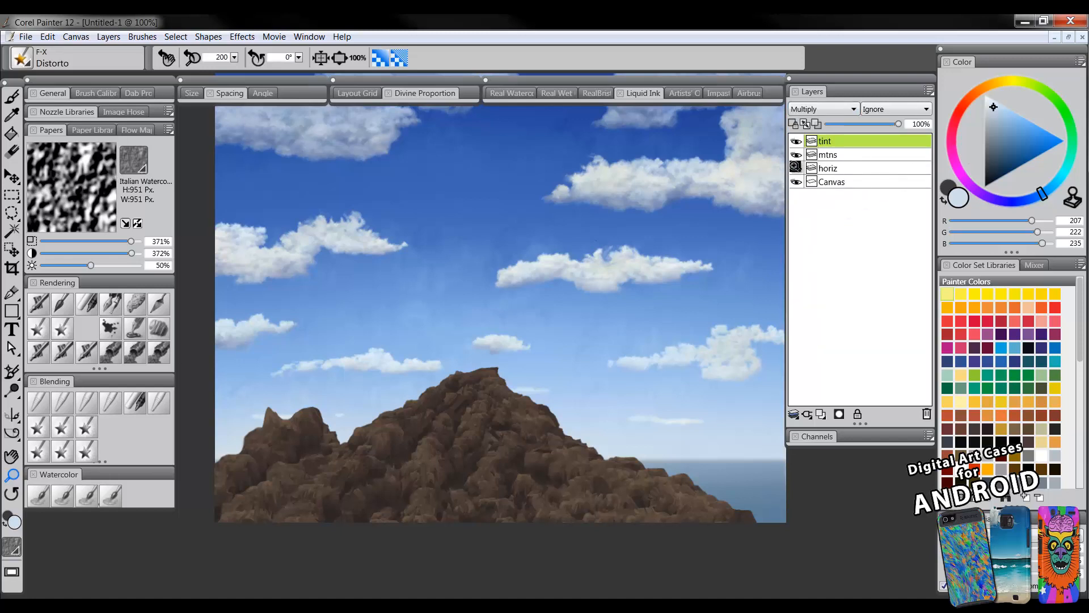
Step: Sample the sky blue and shade the mountains' lower slopes and crevices with the Digital Airbrush, reducing the size from 74.5 to 48 and 15
click(53, 296)
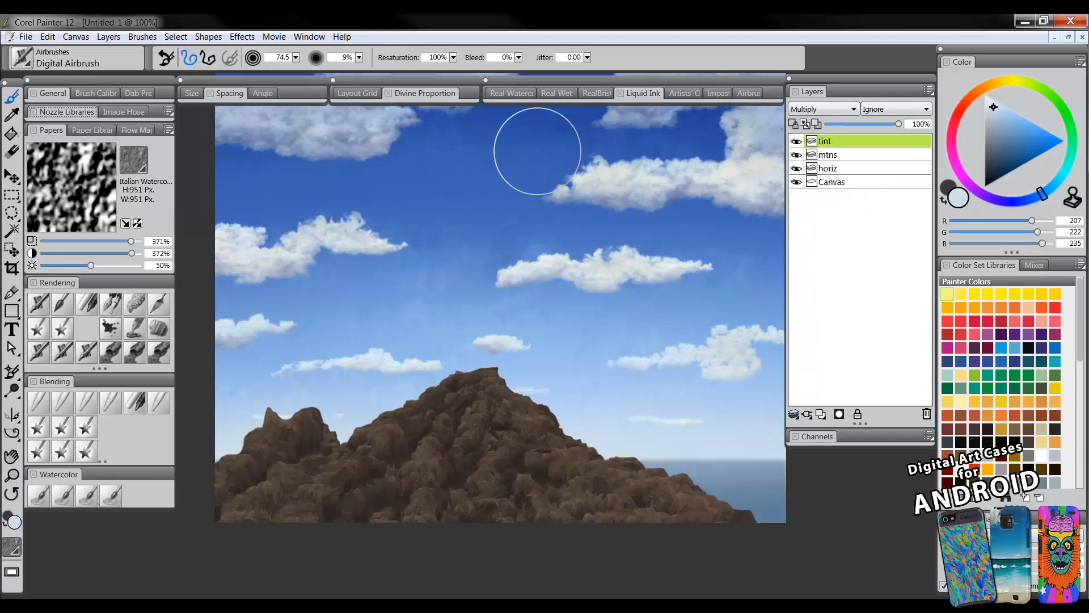
alt+click(492, 170)
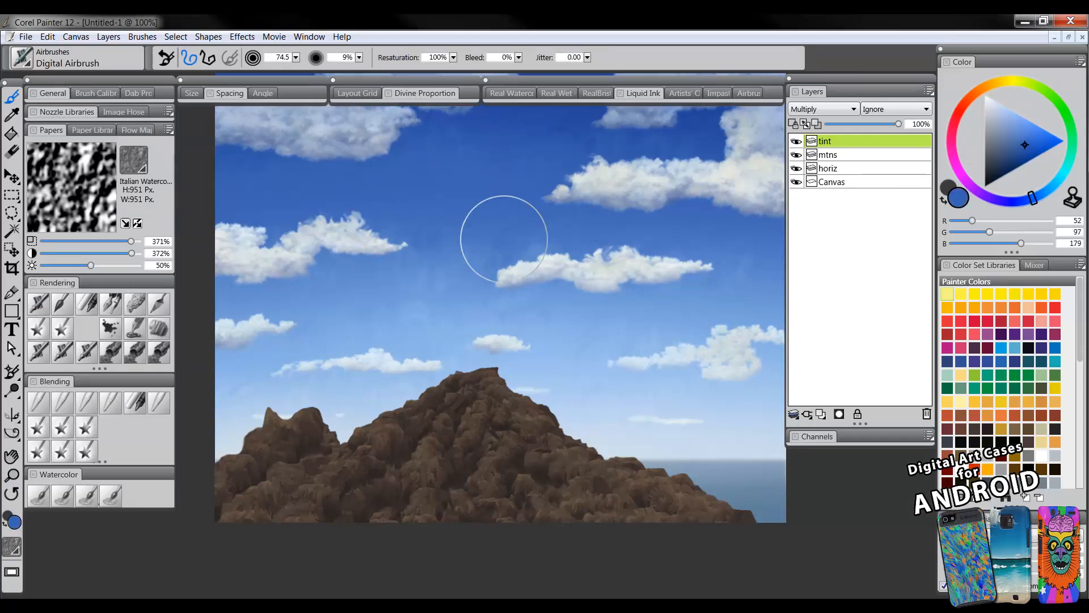
mouse_move(191, 528)
mouse_down()
mouse_move(277, 469)
mouse_move(222, 502)
mouse_move(406, 521)
mouse_move(267, 497)
mouse_move(264, 400)
mouse_up()
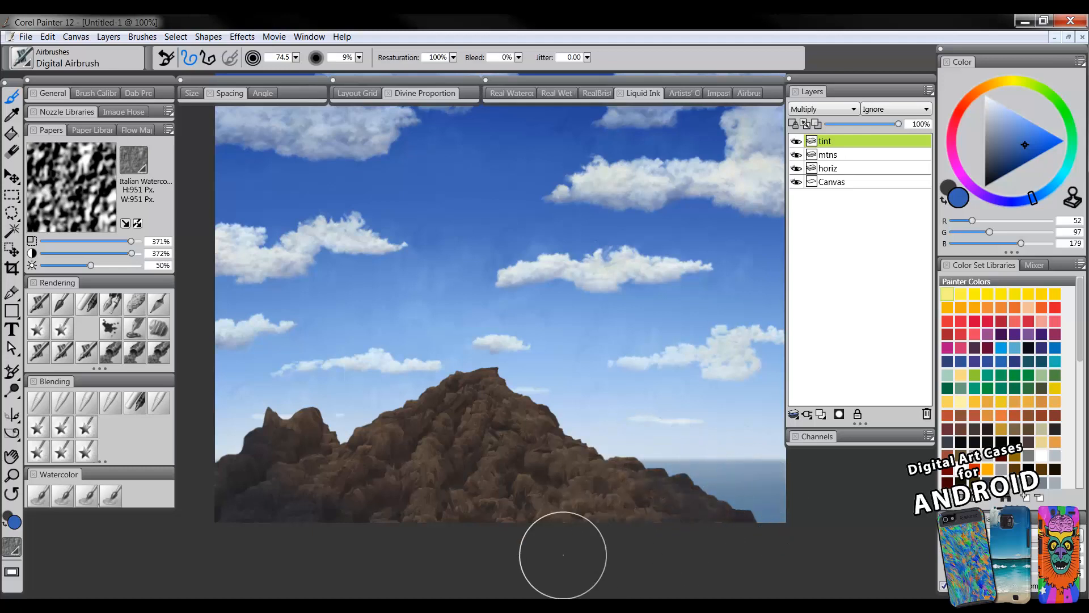
drag(402, 453, 402, 481)
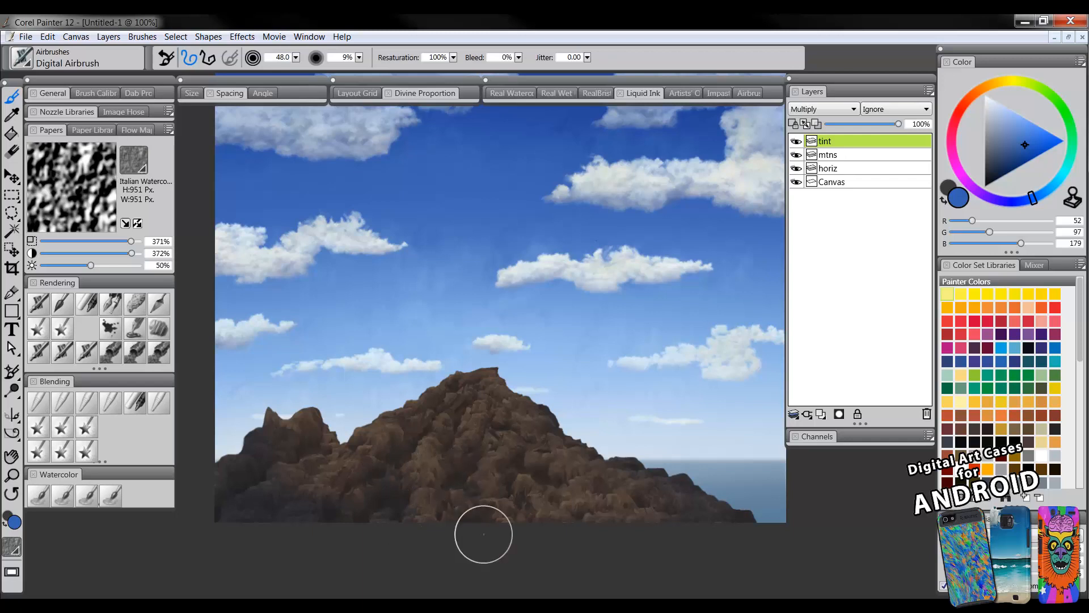
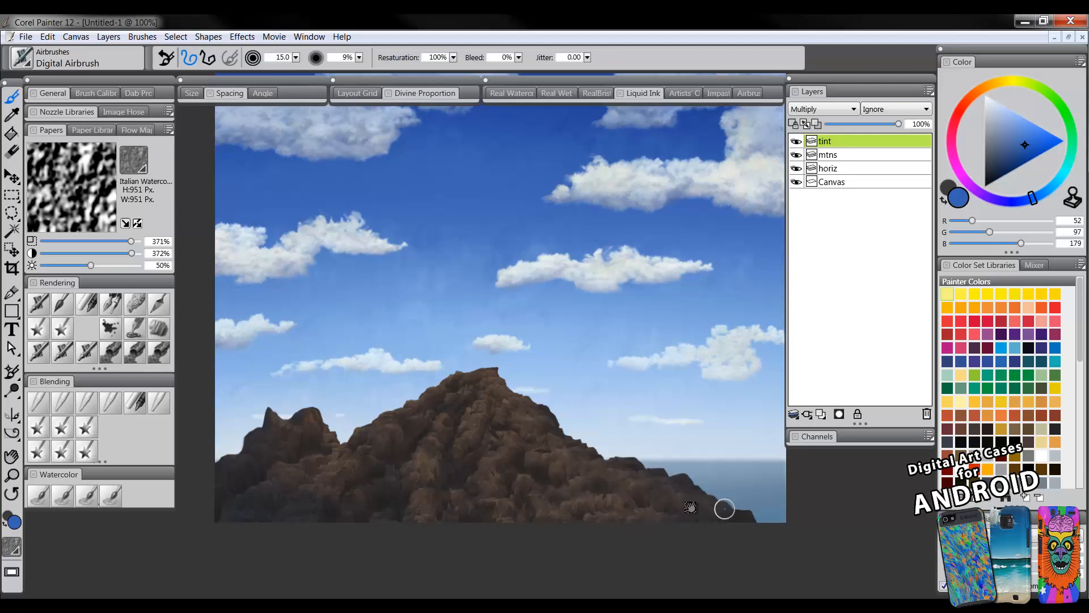
drag(722, 508, 666, 558)
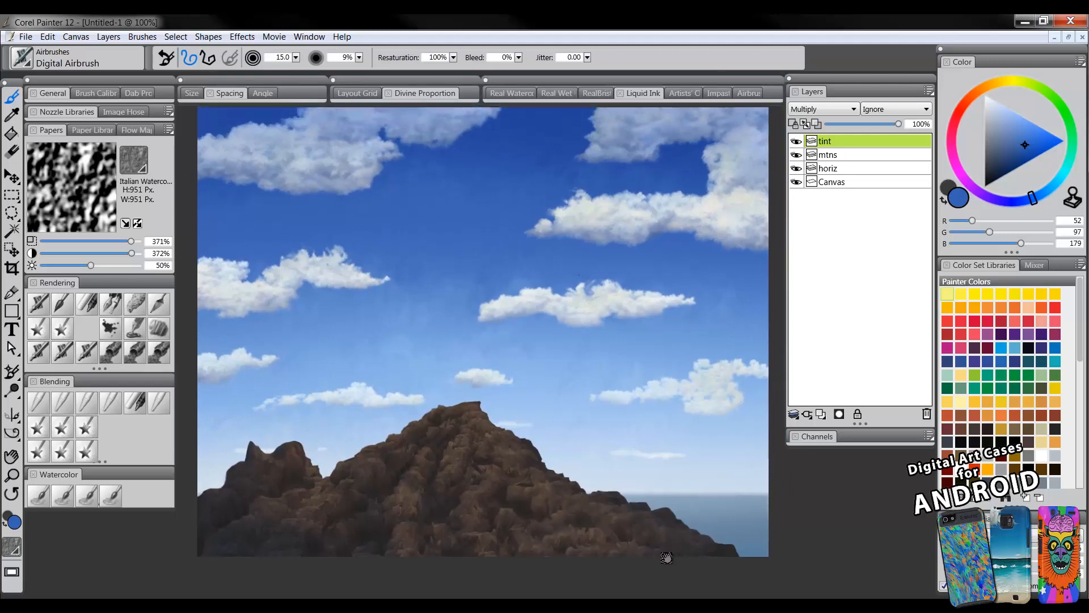
Step: Create a new layer named tex above tint and set its blending to Multiply
click(821, 414)
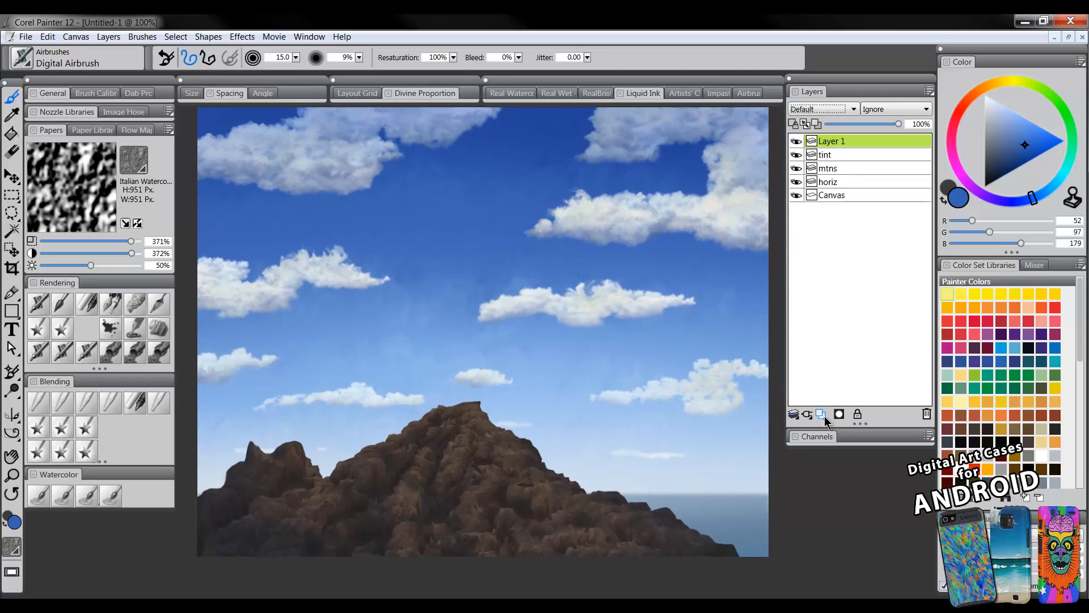
double_click(834, 143)
text(tex)
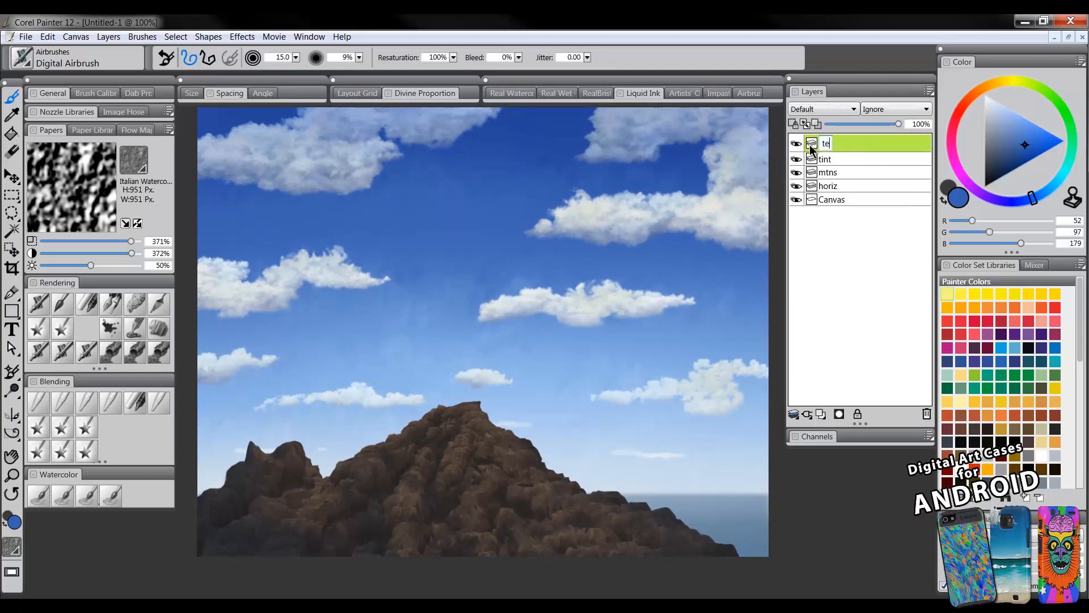
key(Return)
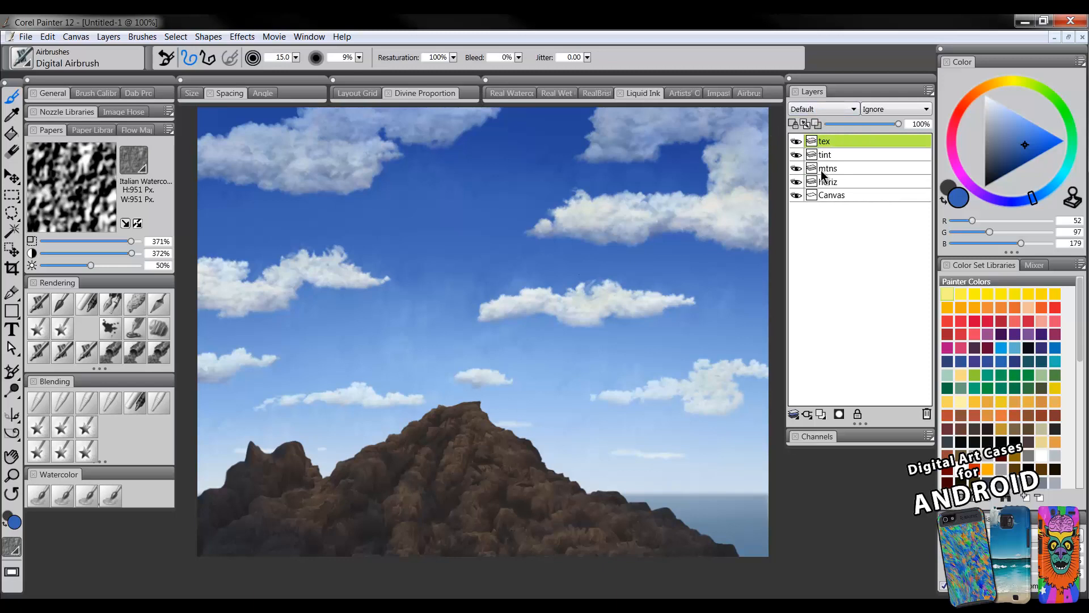
click(823, 108)
click(815, 213)
Step: Dab muted blue-grey texture (R 113, G 123, B 143) over the mountains with the Custom Sponge at size 221.6
mouse_move(1024, 149)
mouse_down()
mouse_move(992, 153)
mouse_move(993, 140)
mouse_up()
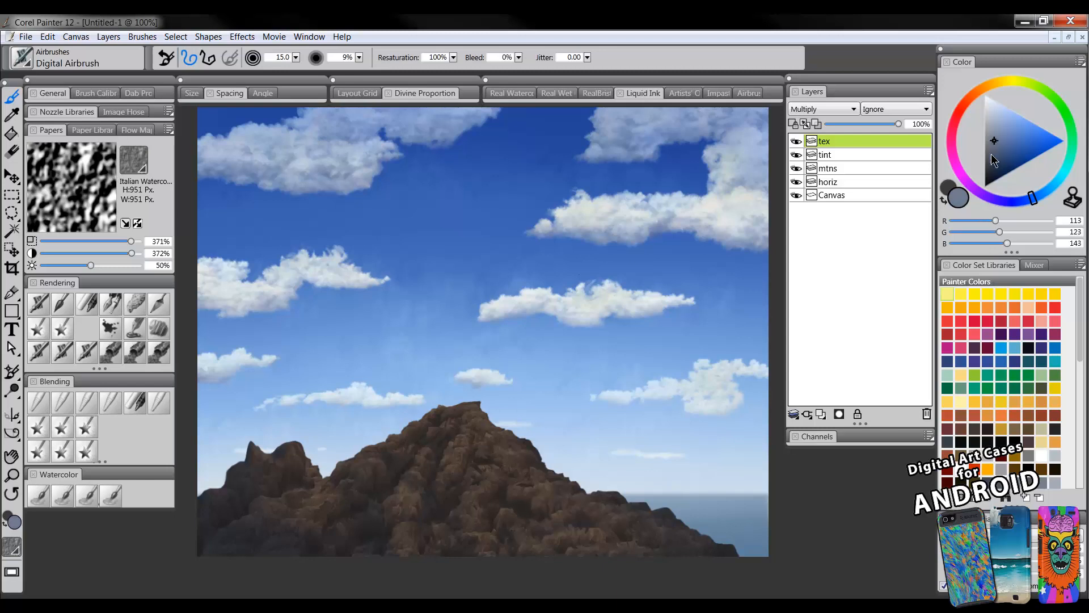
click(138, 305)
key(Tab)
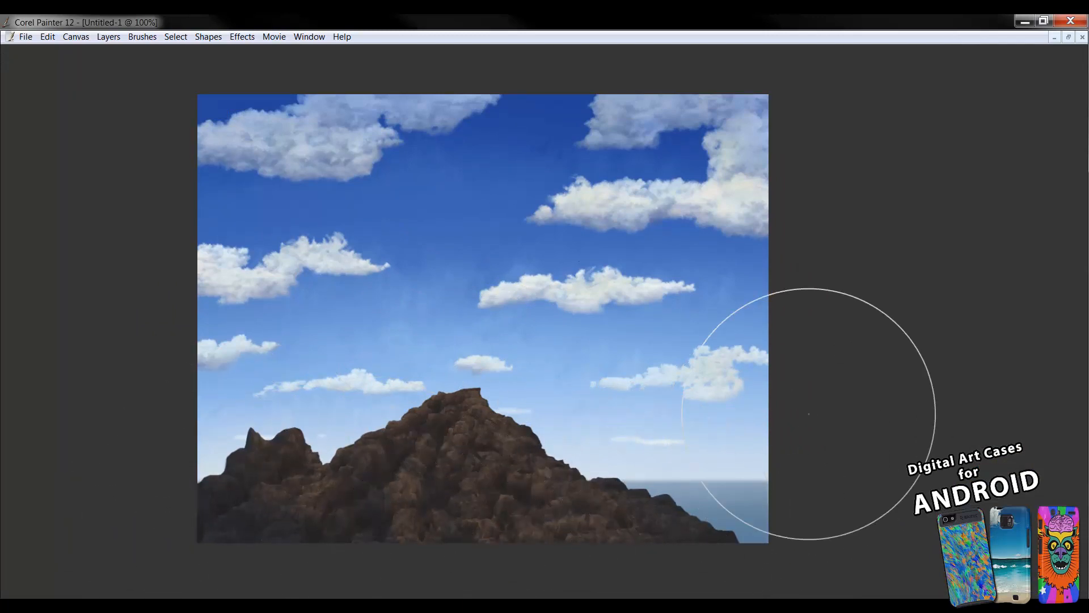
mouse_move(723, 432)
mouse_down()
mouse_move(783, 438)
mouse_move(786, 452)
mouse_up()
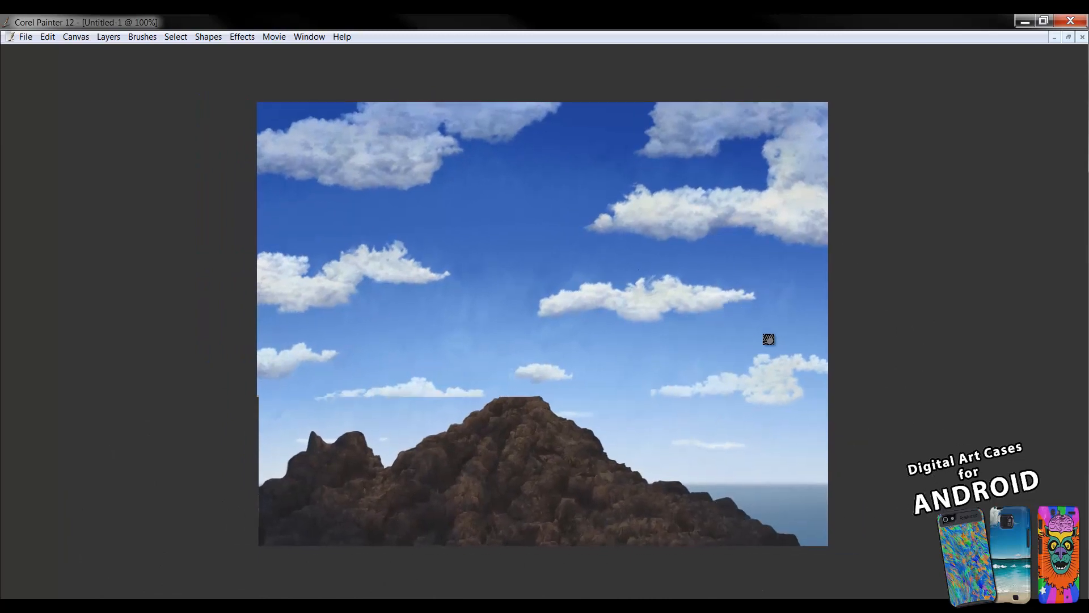
drag(797, 338, 768, 339)
key(Tab)
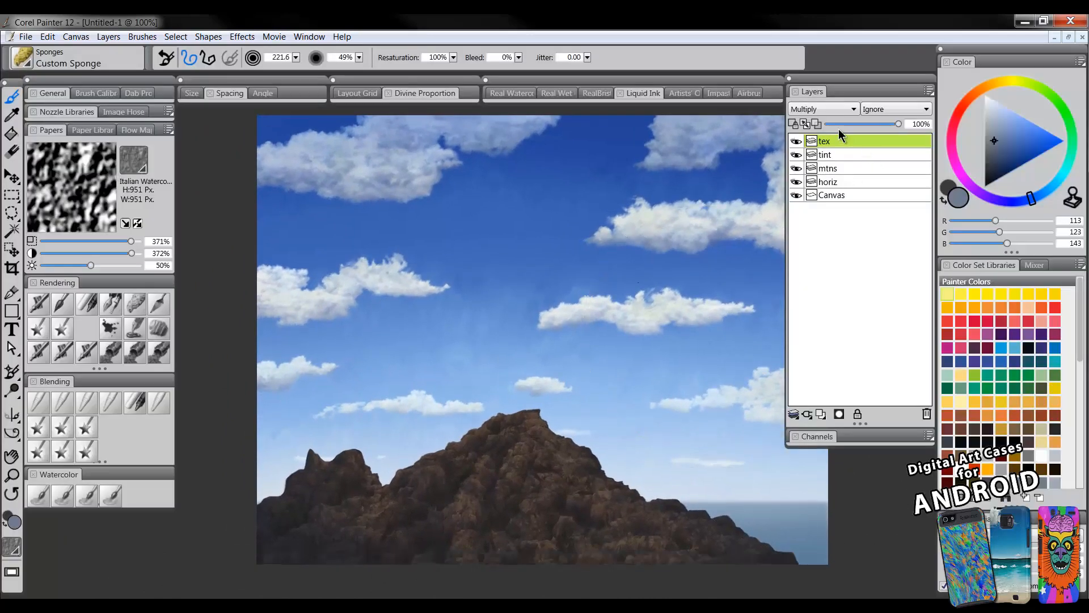
Step: Create a new layer named hl above tex and set its blending to Screen
click(821, 414)
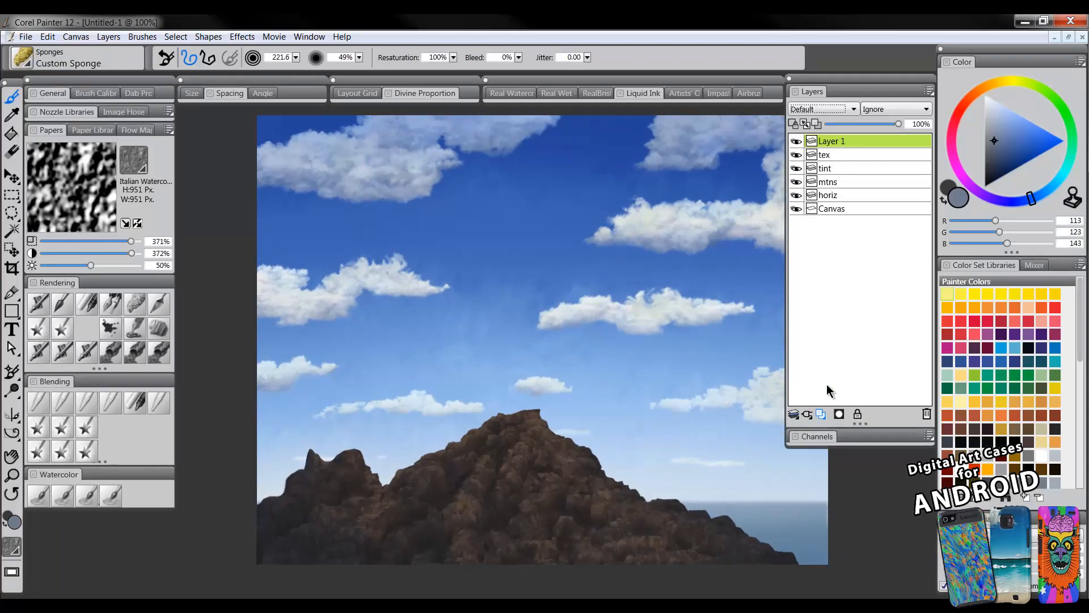
double_click(832, 141)
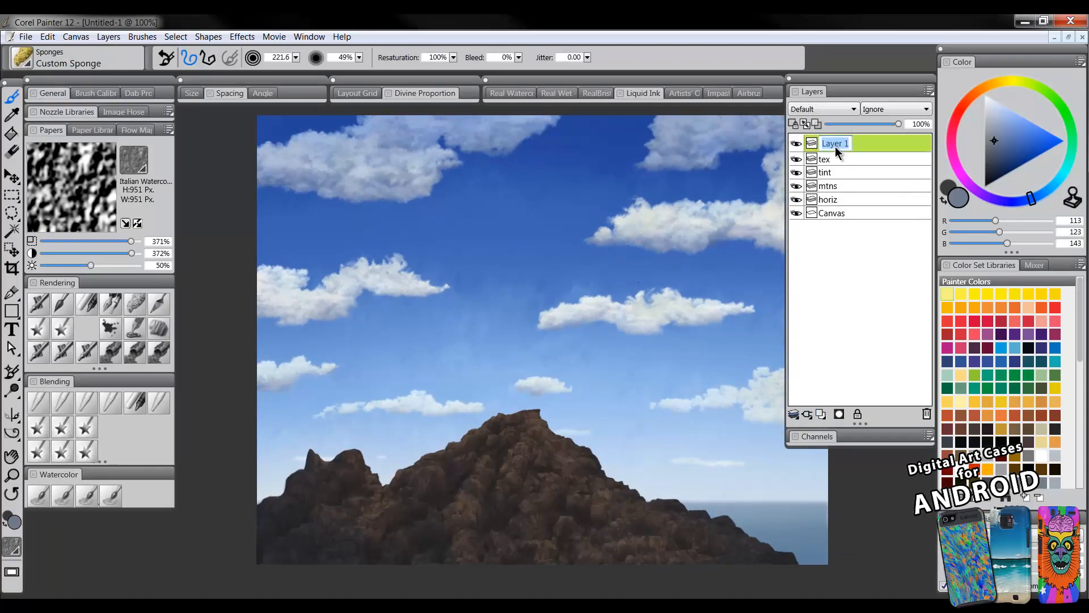
text(hl)
key(Return)
click(826, 108)
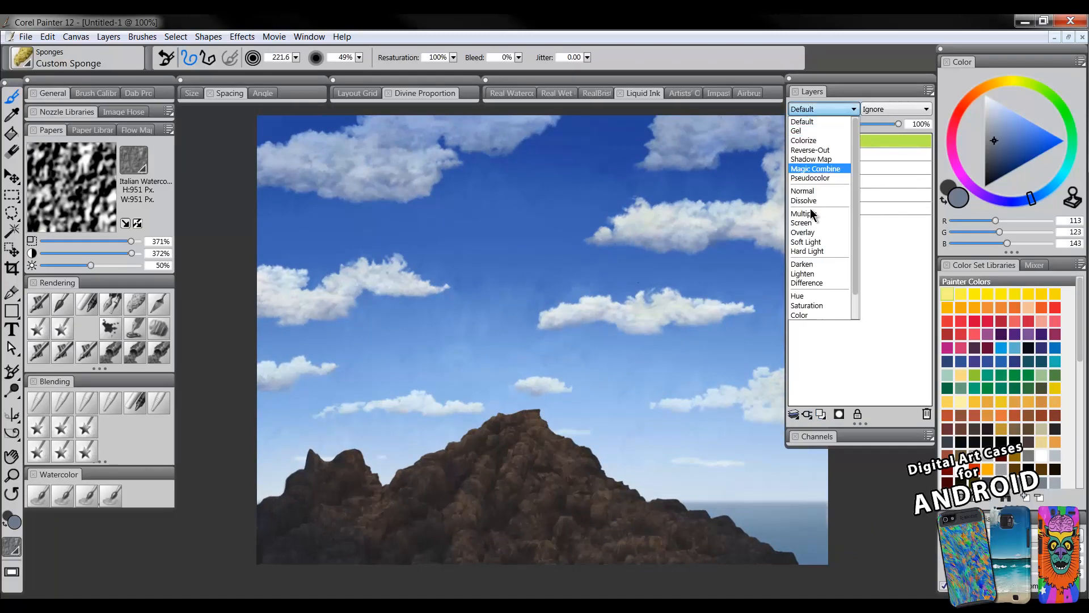
click(808, 221)
Step: Choose a reddish brown (R 132, G 57, B 32) and Square Chalk, try a size 44.4 highlight on the summit, and undo it
drag(985, 90, 971, 96)
click(1026, 134)
drag(1030, 147, 1020, 158)
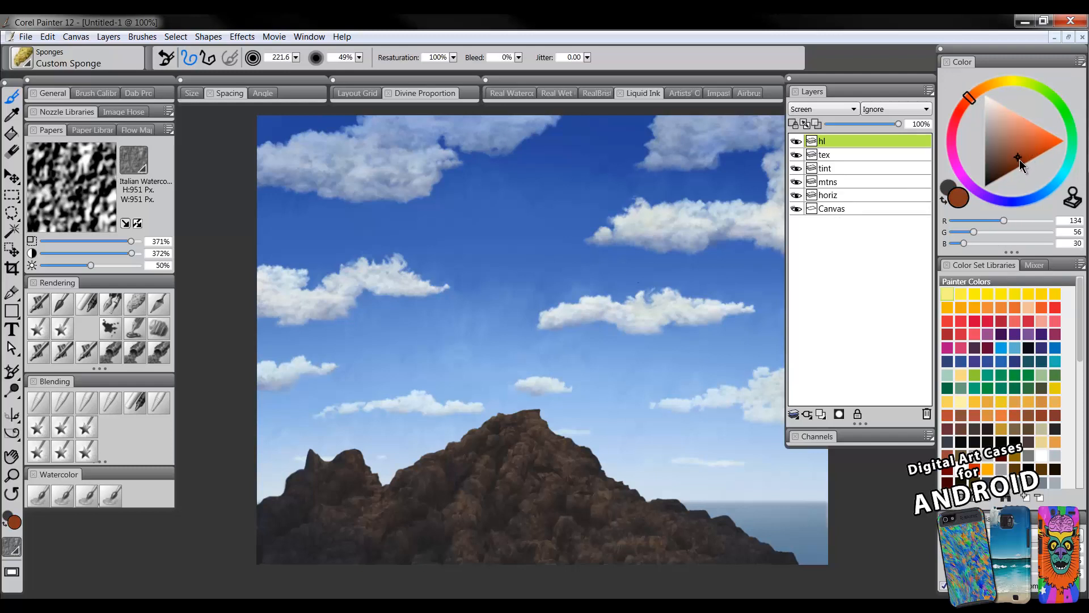
click(88, 306)
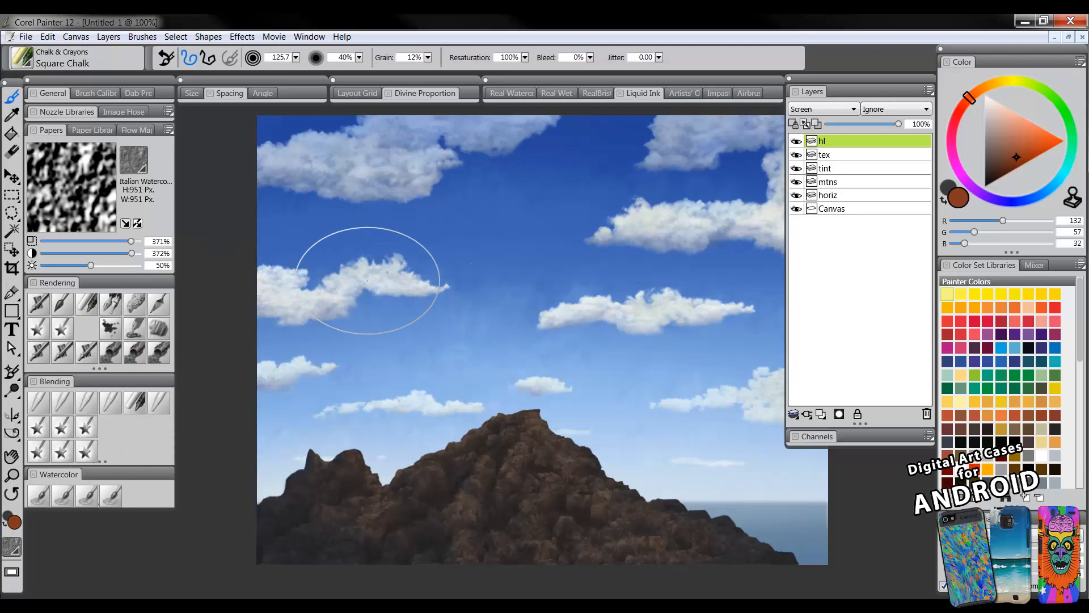
mouse_move(531, 417)
mouse_down()
mouse_move(528, 428)
mouse_move(521, 417)
mouse_up()
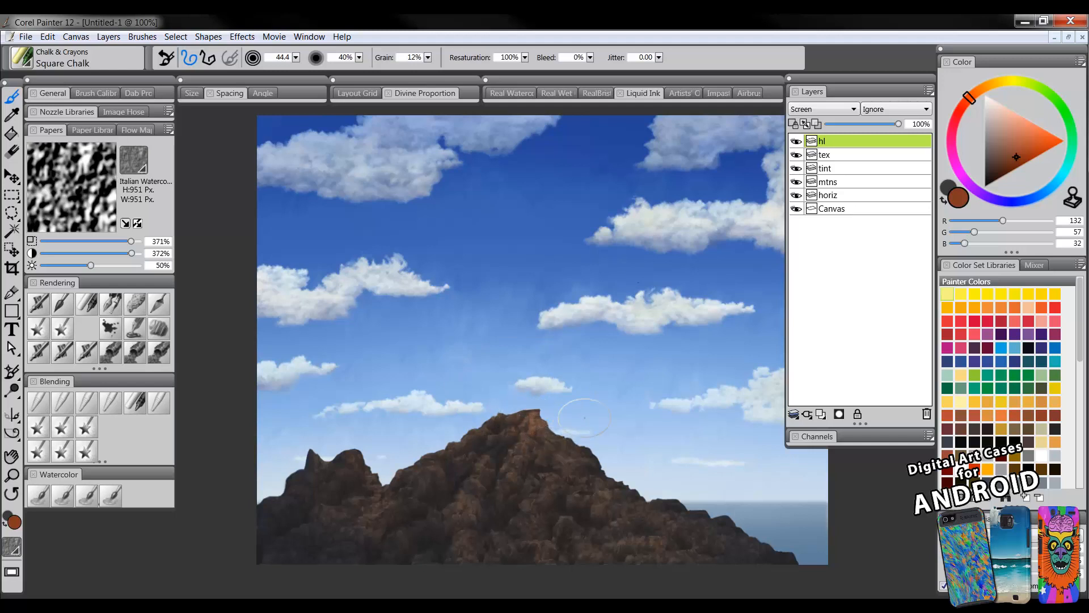
key(ctrl+z)
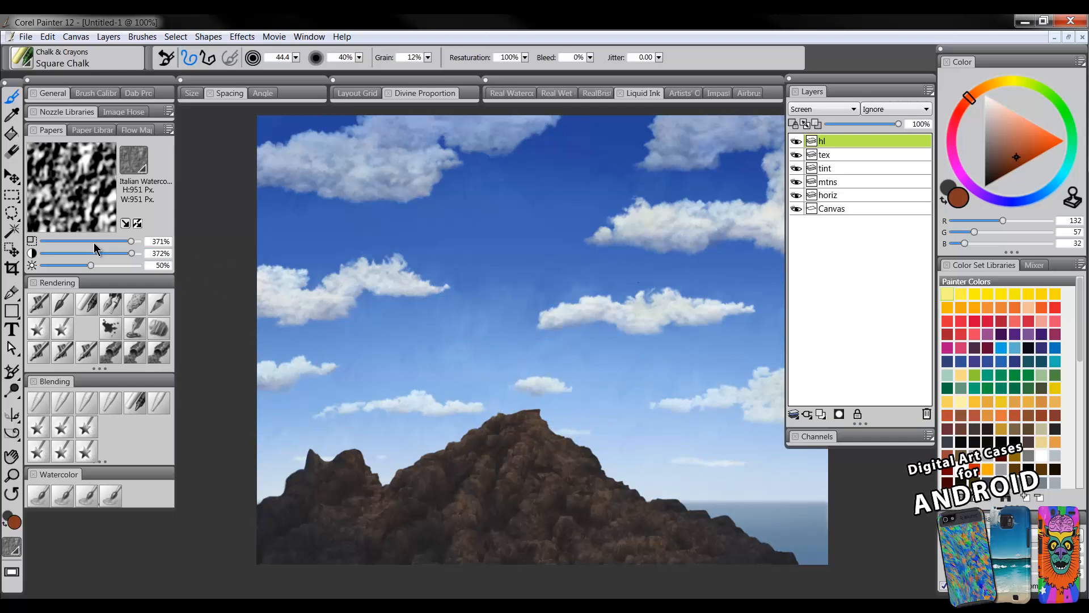
Step: Set the paper scale to 271% and contrast to 400%, and reduce the Square Chalk to size 25.8 for summit highlights
drag(86, 242, 142, 253)
key(bracketleft)
key(bracketleft)
key(bracketleft)
key(bracketleft)
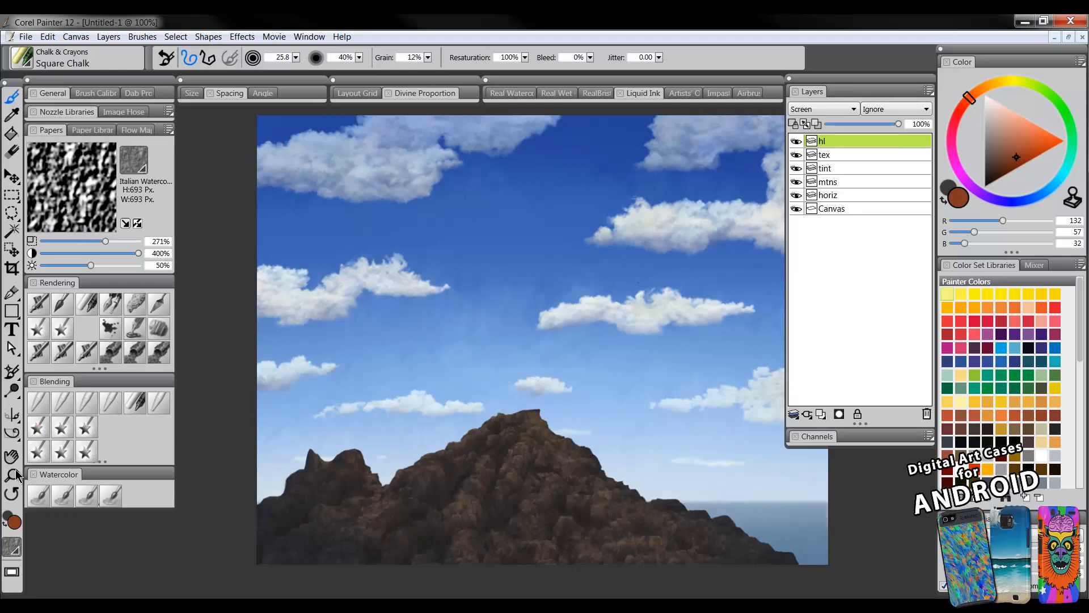
click(14, 475)
click(535, 430)
key(Tab)
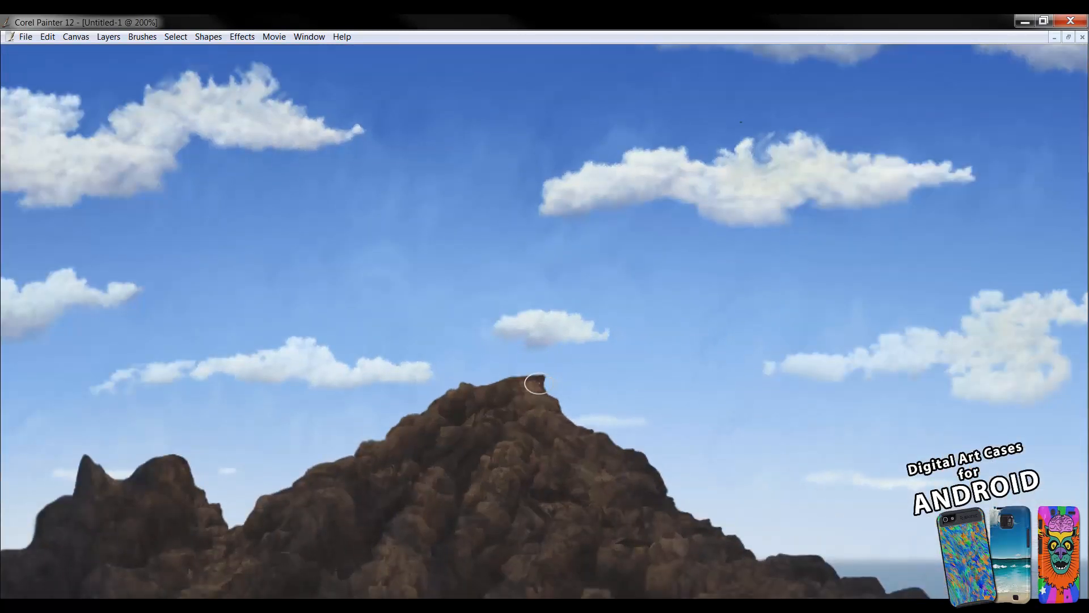
Step: Brush reddish-brown Square Chalk highlights onto the rocks across the main peak, its slopes and the smaller peak on the hl layer
mouse_move(536, 383)
mouse_down()
mouse_move(528, 394)
mouse_move(539, 414)
mouse_move(527, 401)
mouse_up()
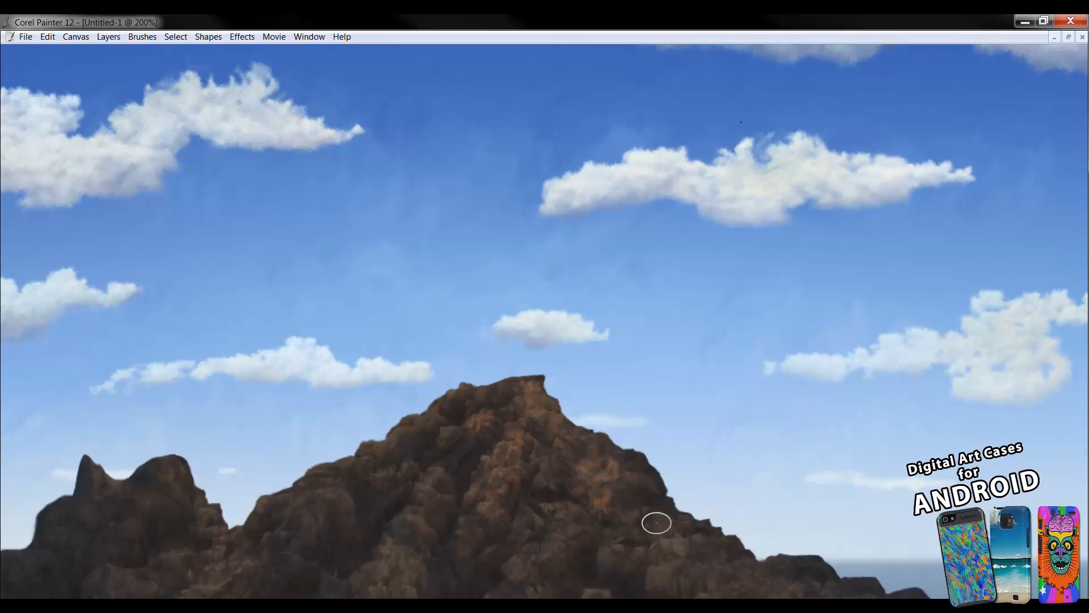
drag(565, 474, 535, 328)
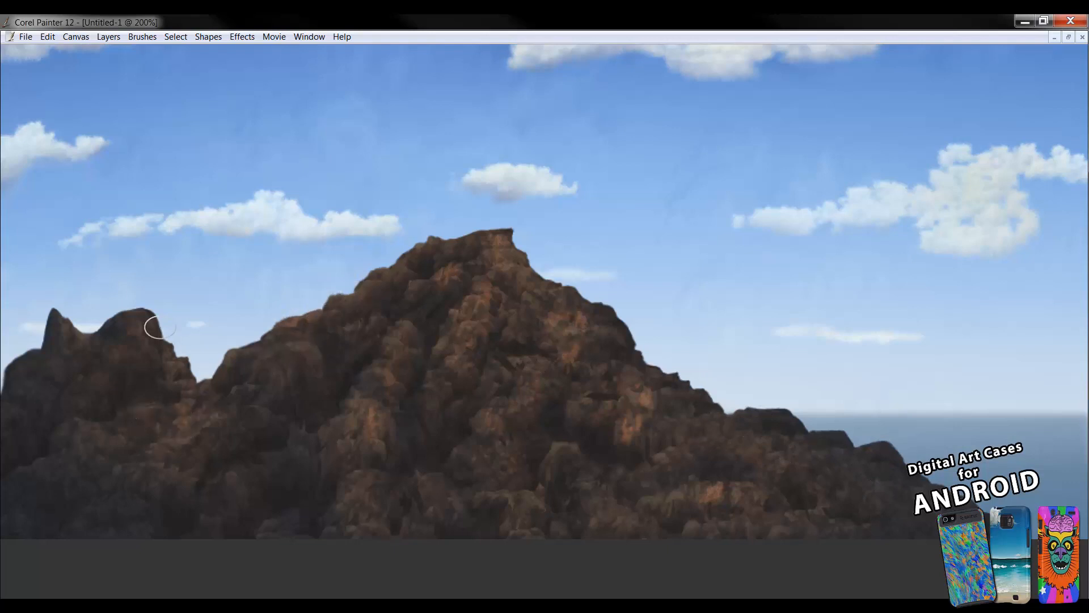
drag(136, 314, 152, 347)
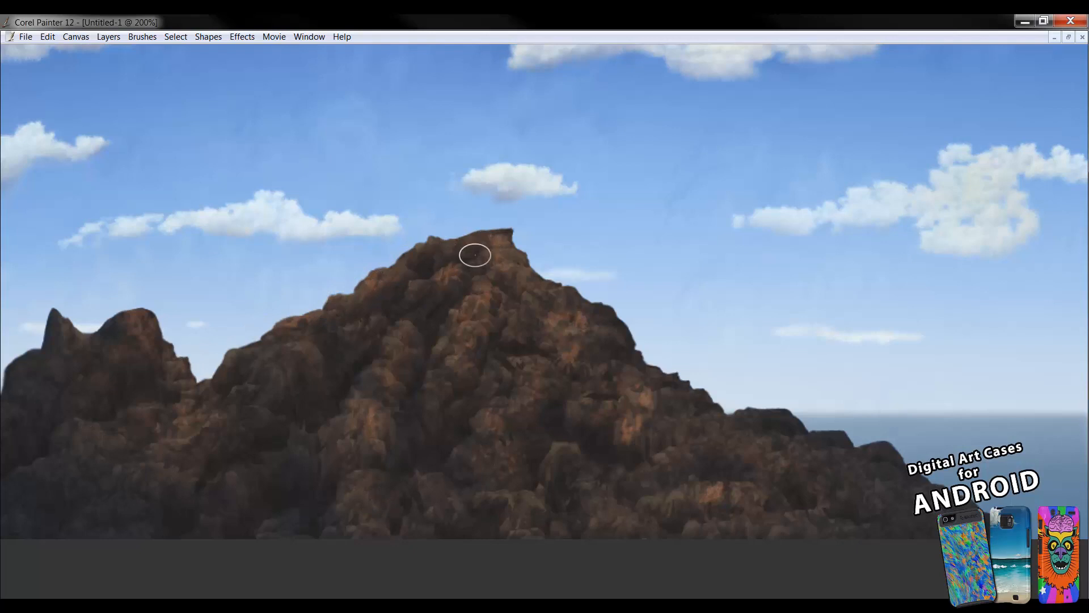
Step: Lower the opacity of the hl layer to 44% and check the softened highlights close up and from a distance
key(Tab)
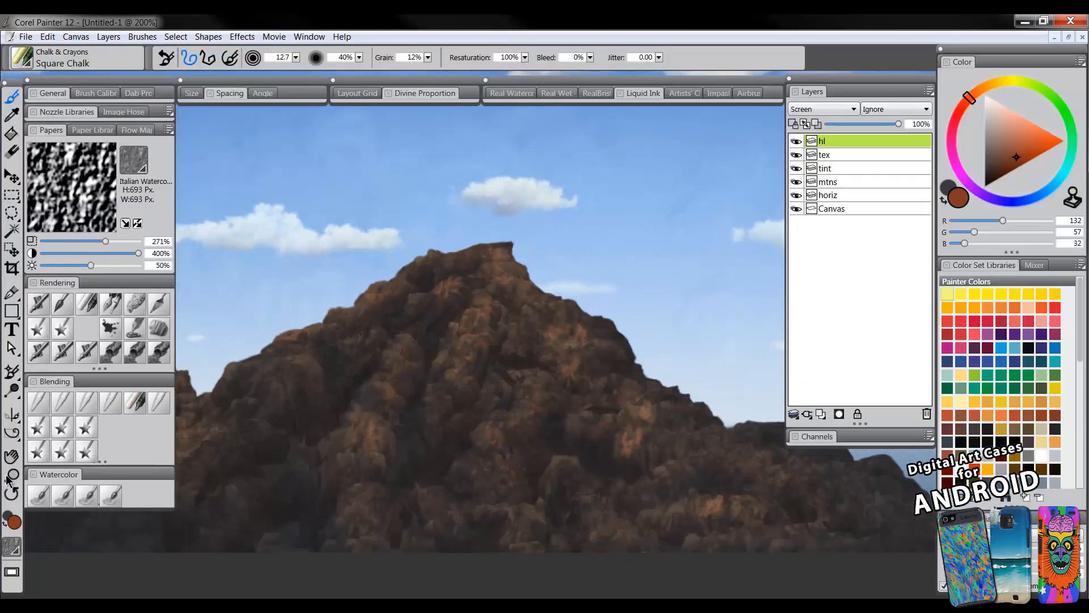
click(13, 476)
alt+click(512, 449)
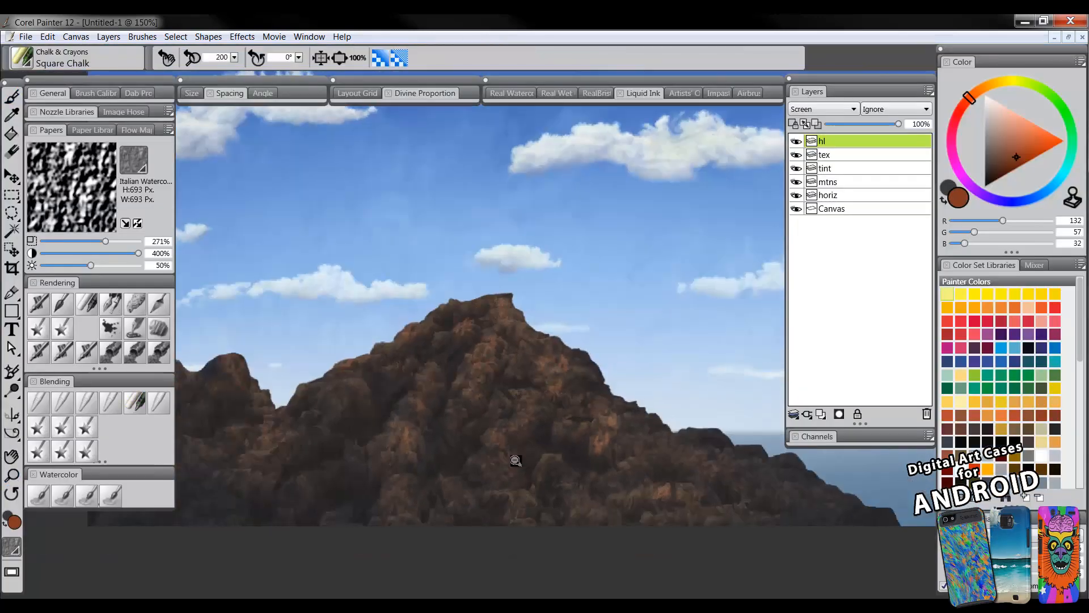
alt+click(543, 424)
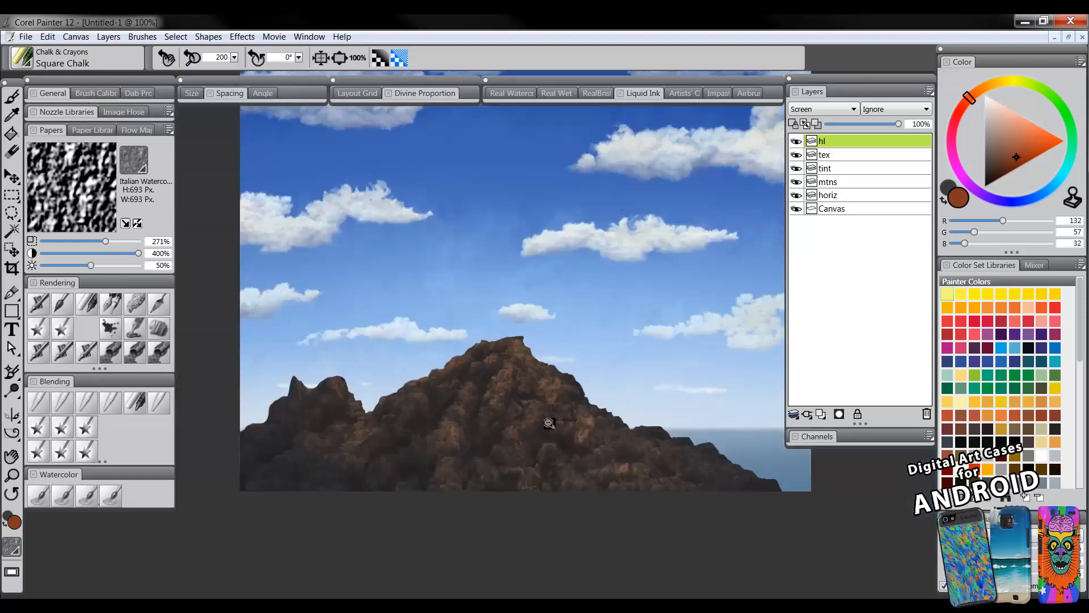
alt+click(548, 424)
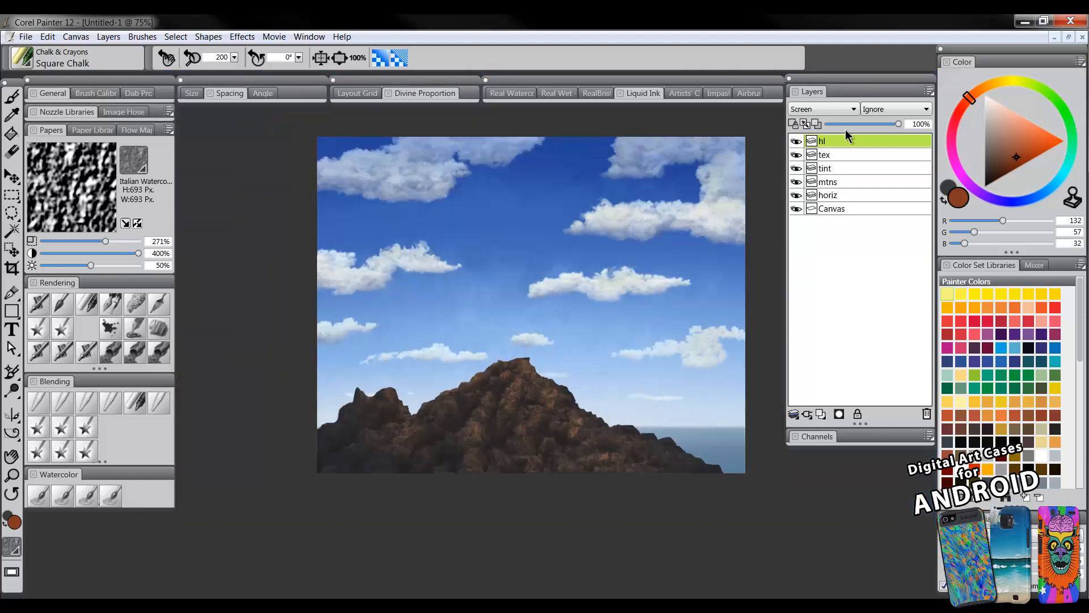
click(878, 124)
click(518, 396)
click(518, 396)
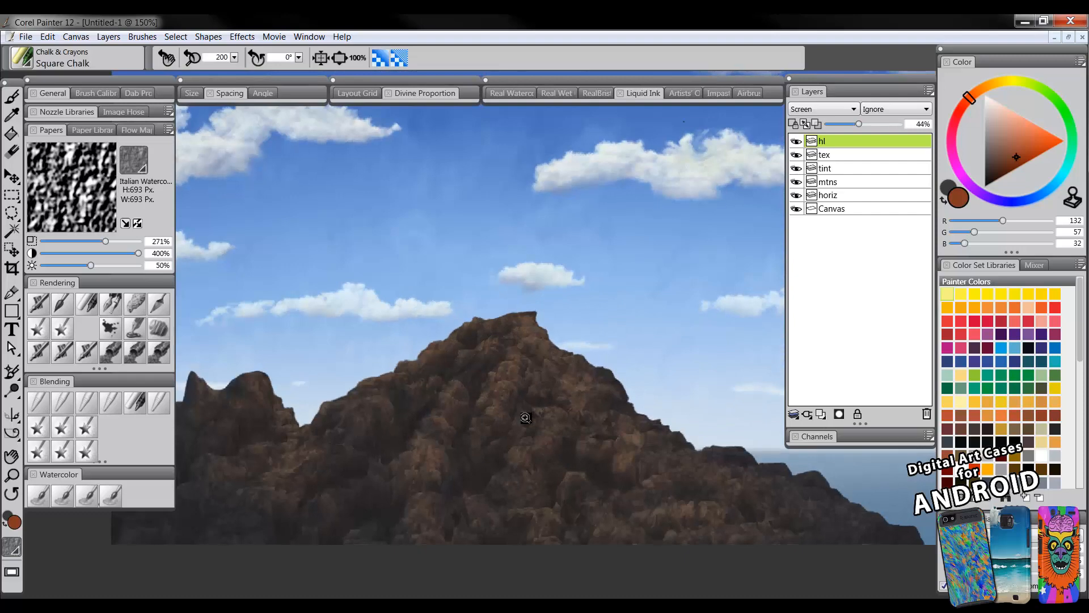
alt+click(524, 418)
alt+click(522, 415)
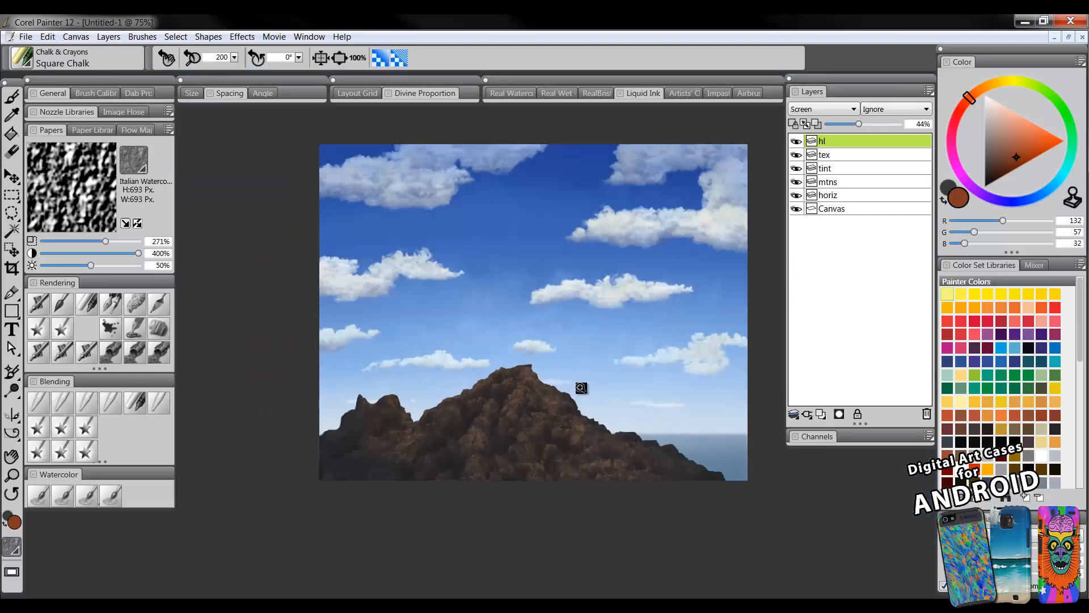
click(576, 406)
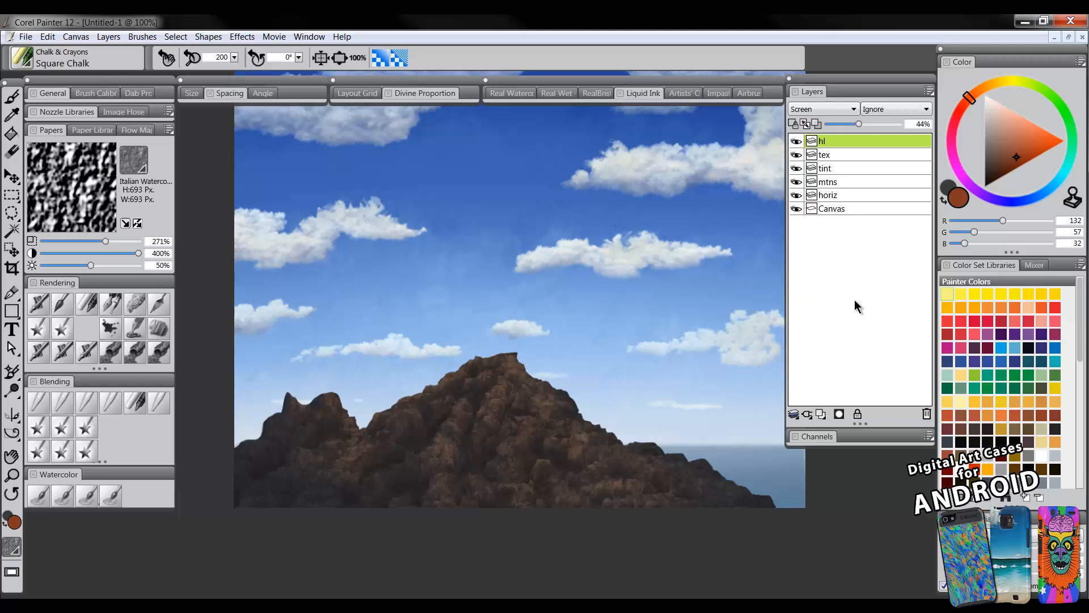
Step: Add a new layer above hl and prepare Square Chalk with neutral grey (R 132, G 129, B 128) and the Simulated Wood paper
click(821, 413)
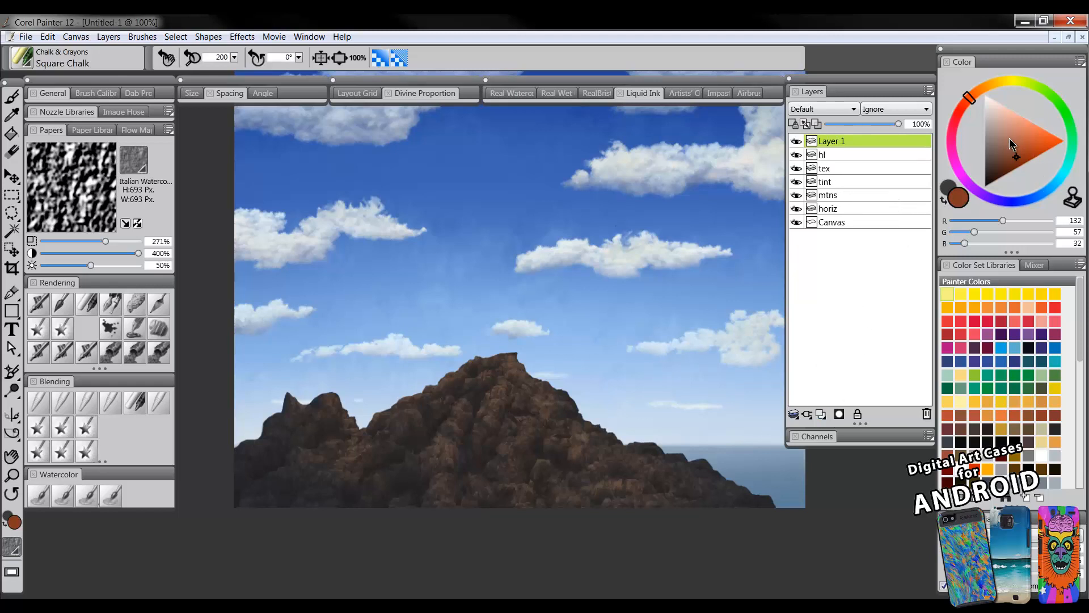
click(991, 138)
drag(988, 140, 990, 142)
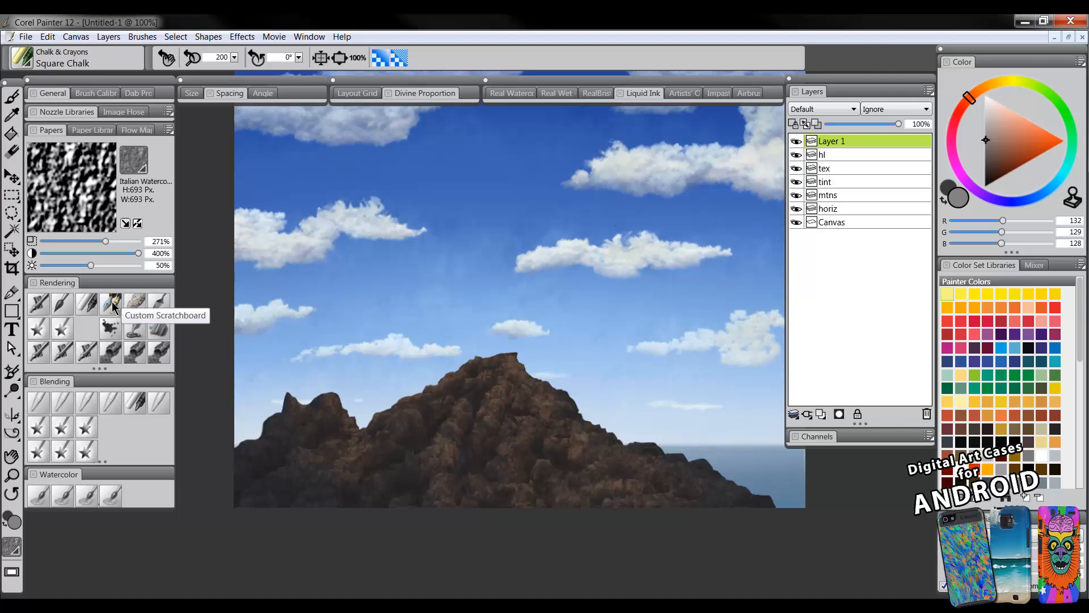
click(87, 301)
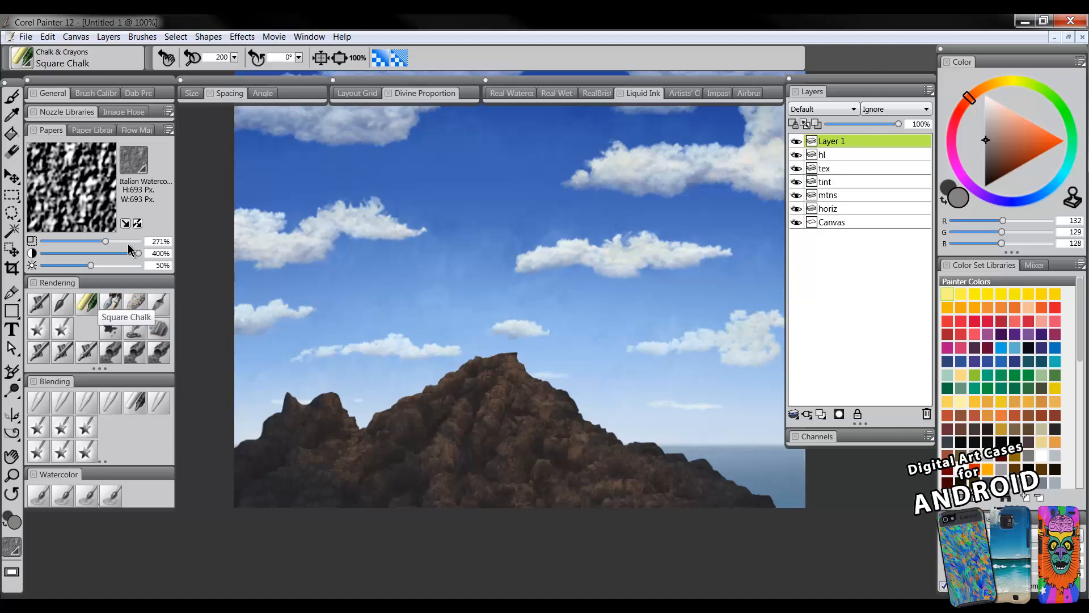
click(141, 173)
click(208, 254)
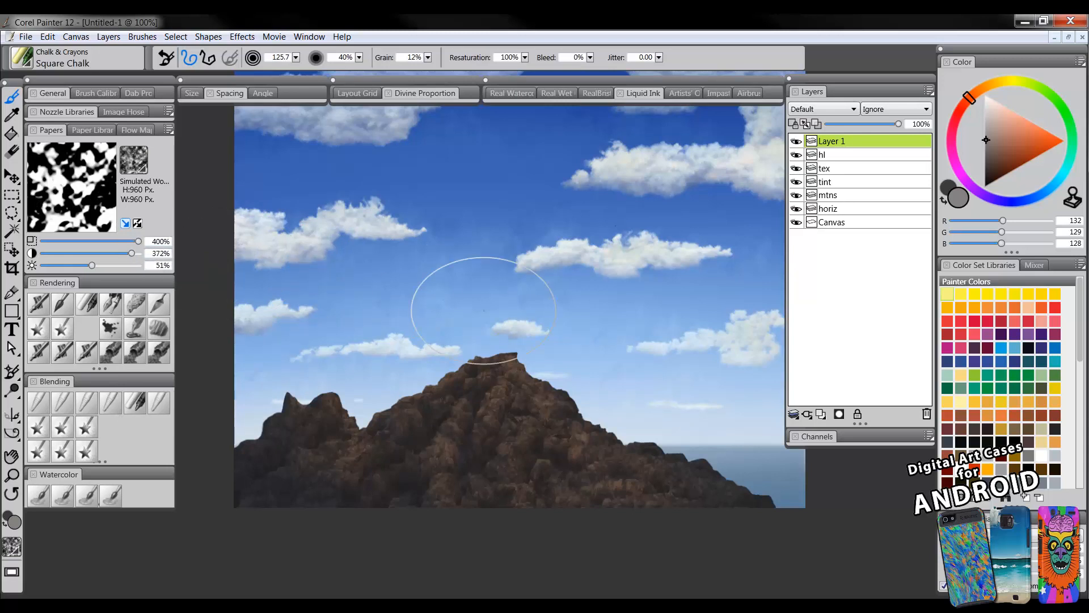
Step: Undo a first large chalk stroke and paint patches of grey grain over the mountain rocks with Square Chalk at size 24.6
key(Tab)
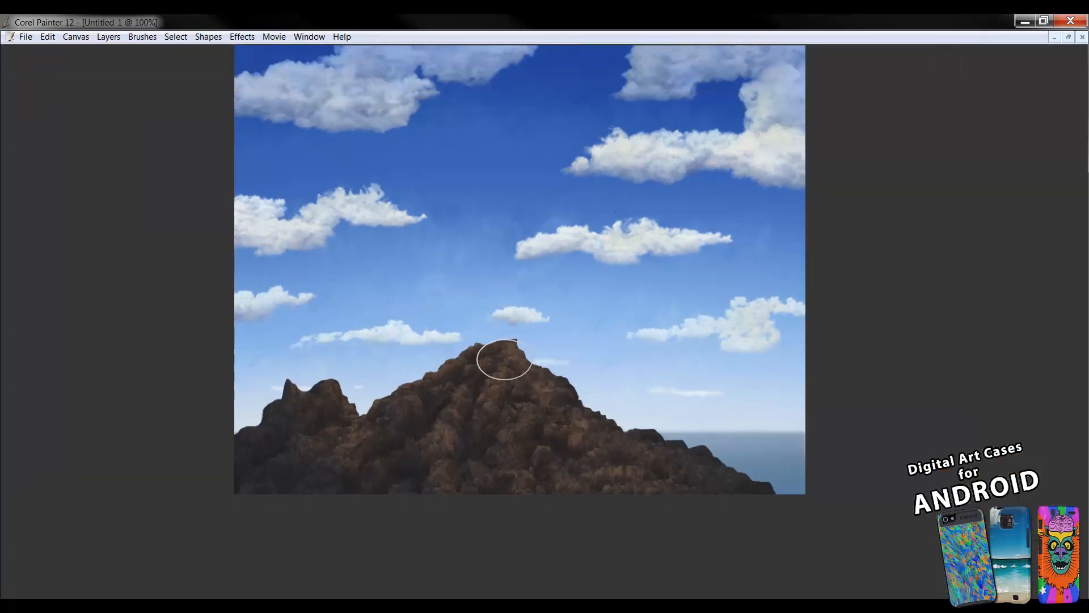
mouse_move(504, 359)
mouse_down()
mouse_move(504, 380)
mouse_move(492, 350)
mouse_move(508, 382)
mouse_move(543, 338)
mouse_move(491, 384)
mouse_move(535, 372)
mouse_move(564, 389)
mouse_move(506, 445)
mouse_move(567, 423)
mouse_move(564, 473)
mouse_move(642, 445)
mouse_move(483, 403)
mouse_move(446, 433)
mouse_move(452, 384)
mouse_move(441, 464)
mouse_move(323, 450)
mouse_move(428, 395)
mouse_up()
key(ctrl+z)
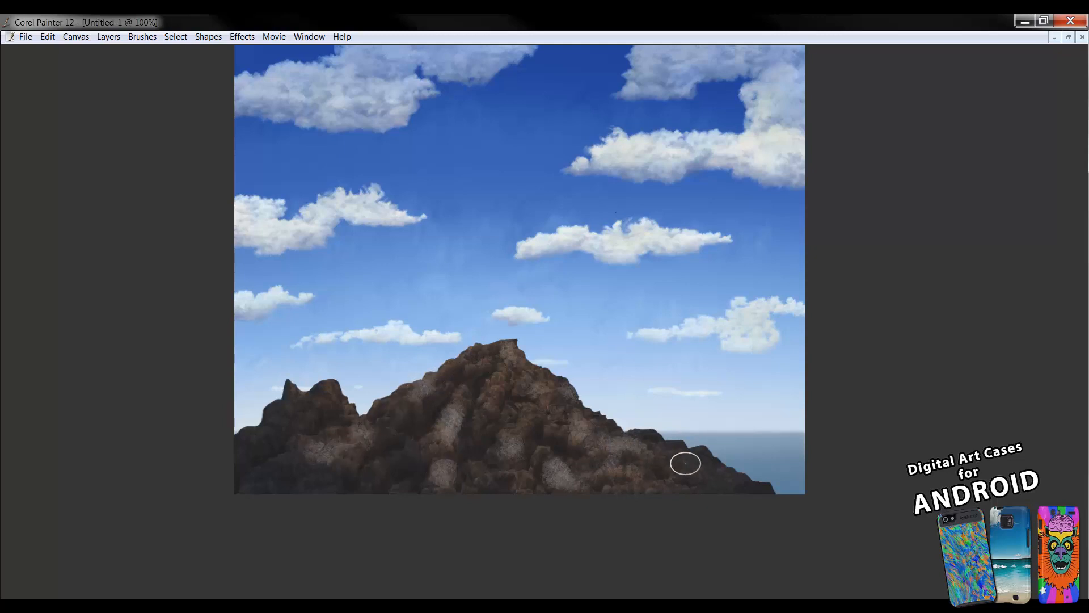
key(Tab)
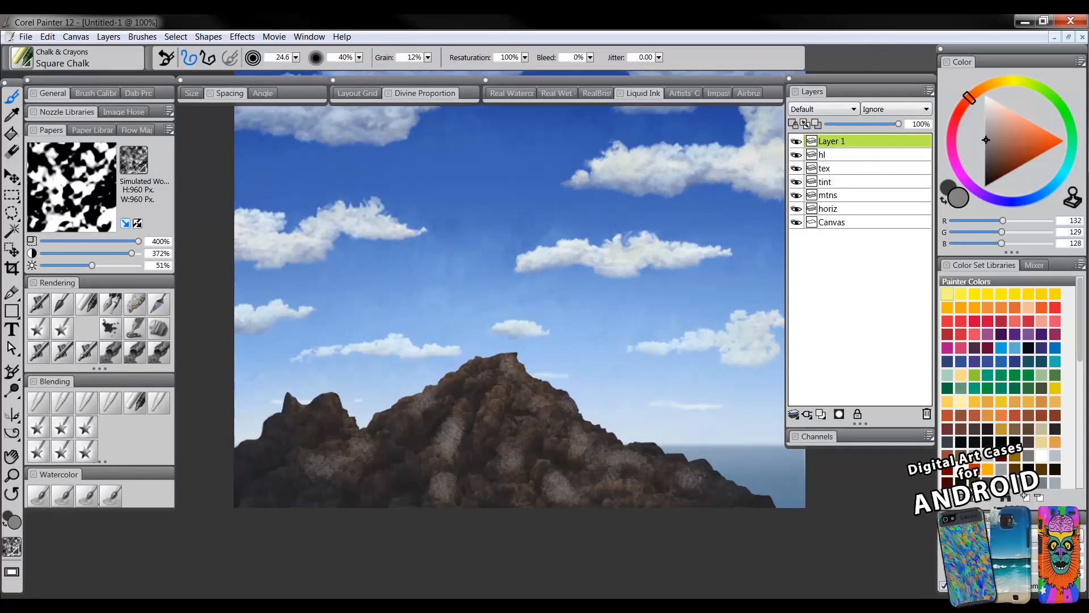
Step: Set the grey texture layer's blending to Screen and its opacity to 42%
click(826, 117)
click(819, 220)
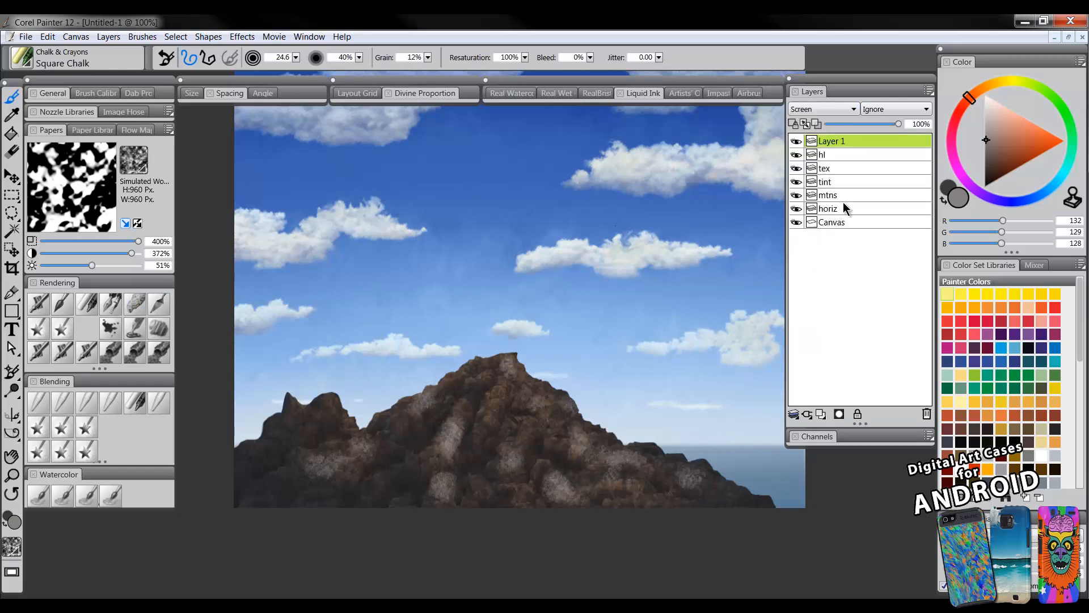
drag(876, 123, 853, 125)
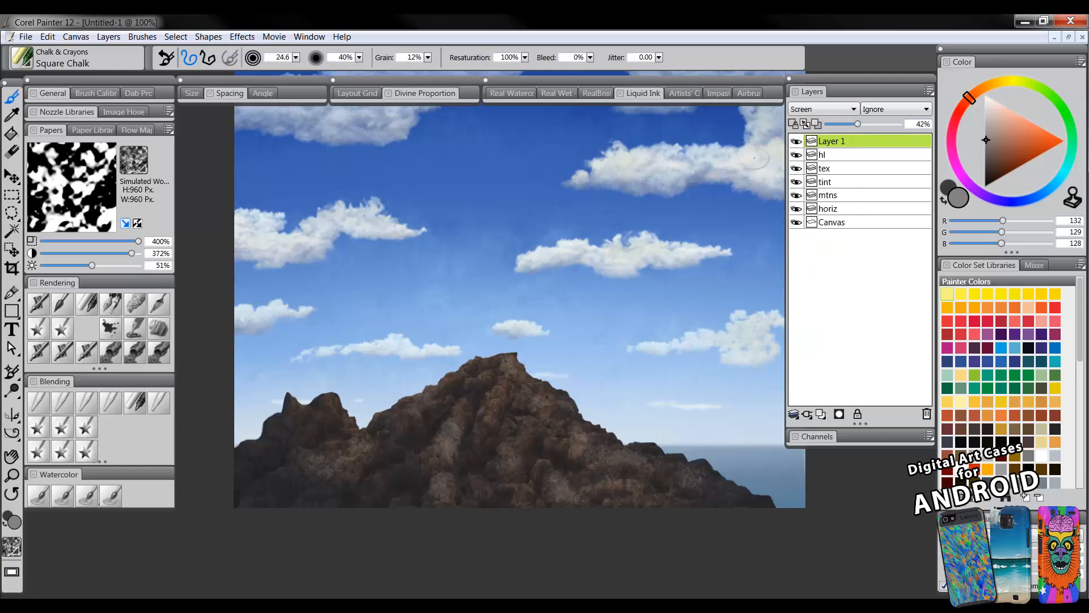
Step: Choose the Custom Sponge with black (R 0, G 0, B 0) as the painting colour
click(135, 304)
click(986, 187)
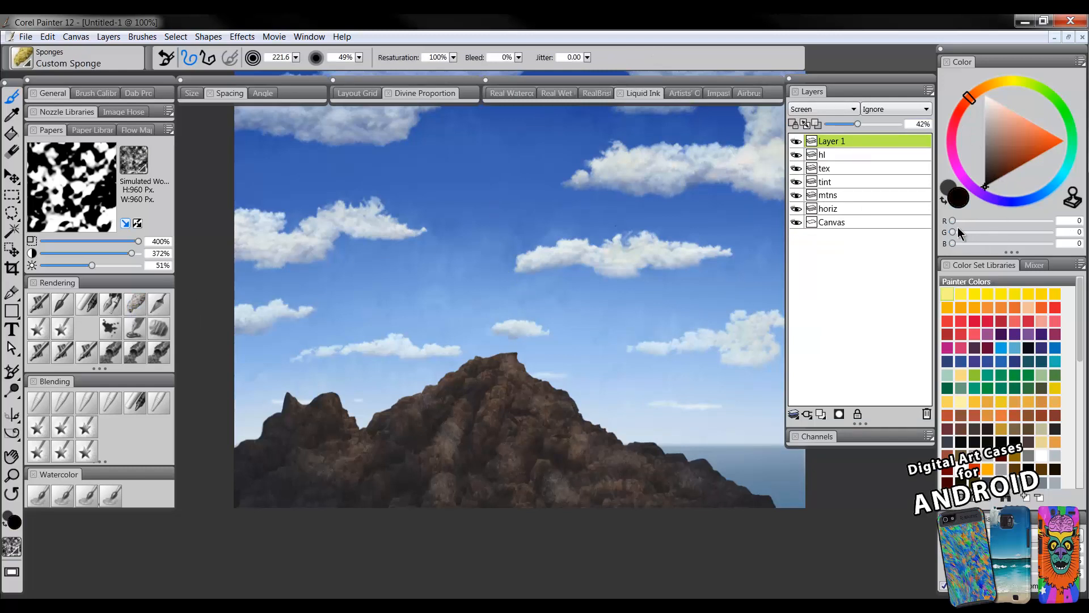
key(Tab)
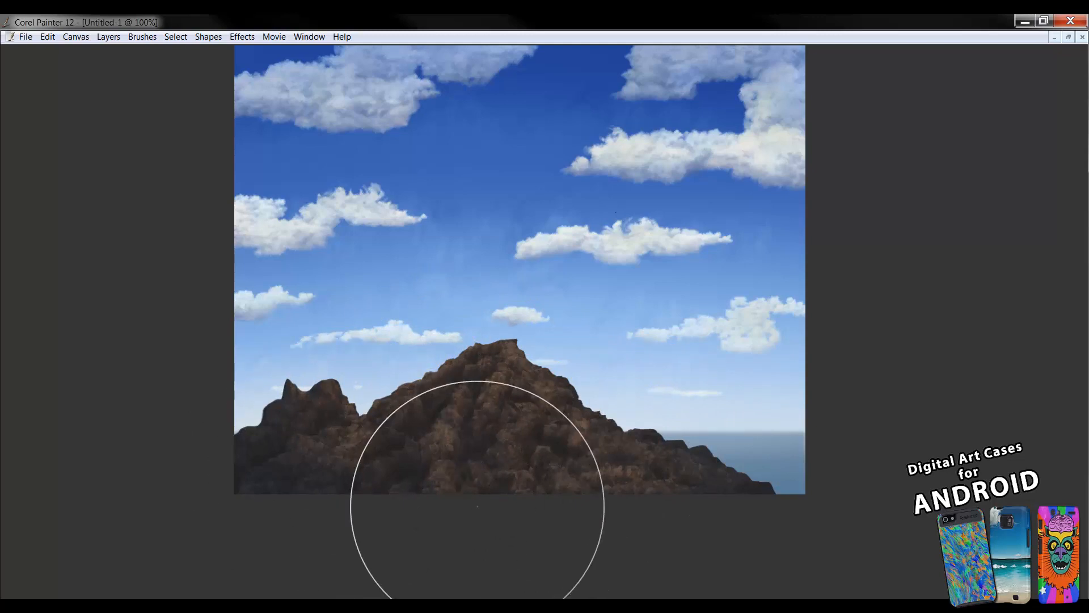
key(Tab)
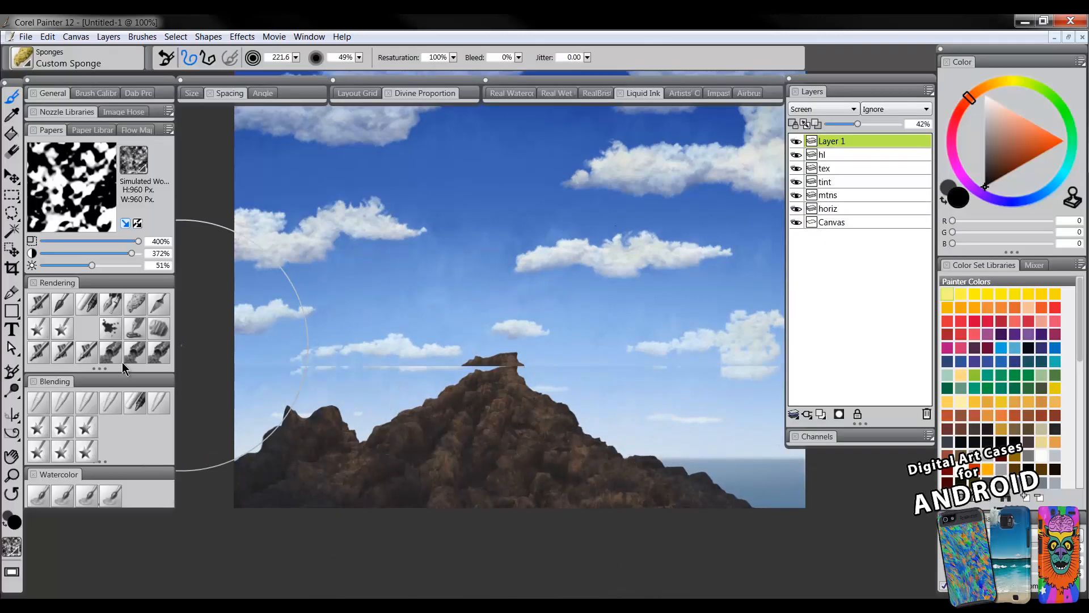
Step: Examine the mountain texture and the overall composition at several magnifications between 50% and 150%
click(450, 442)
click(456, 451)
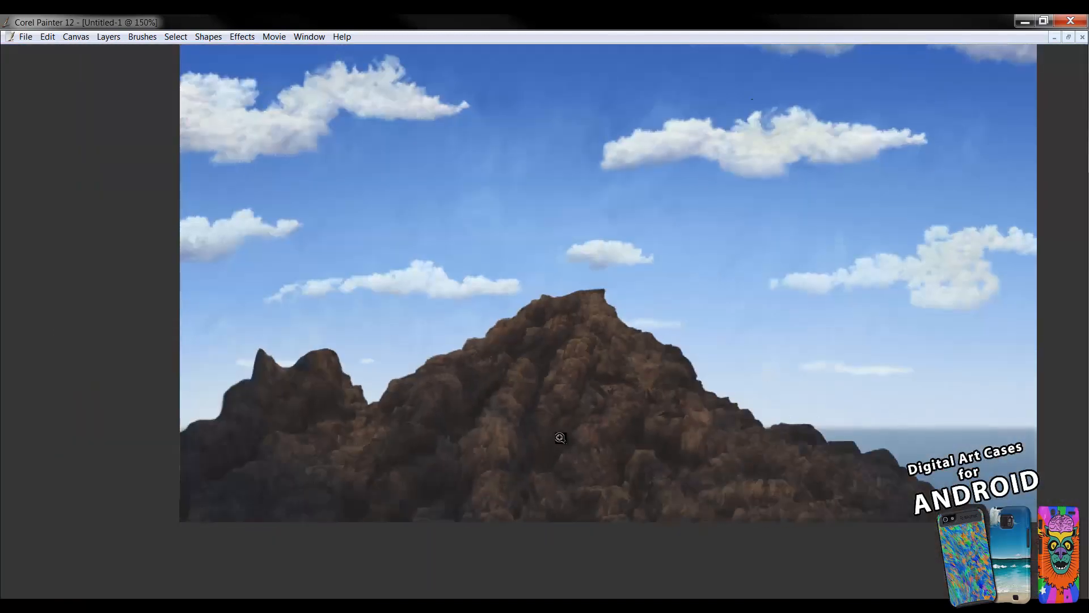
drag(595, 458, 583, 464)
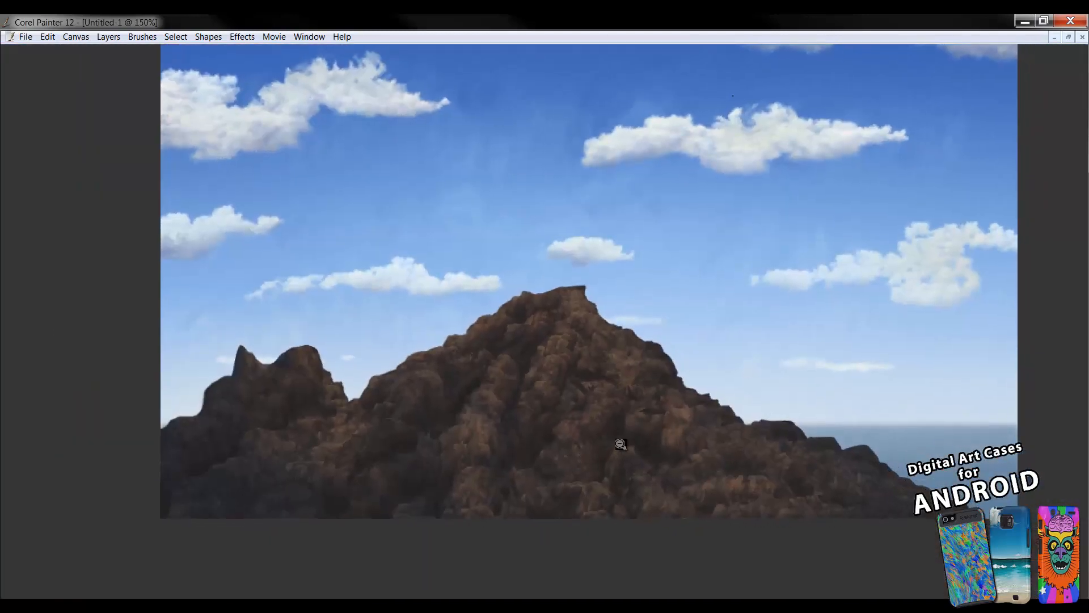
alt+click(621, 449)
alt+click(630, 448)
alt+click(633, 447)
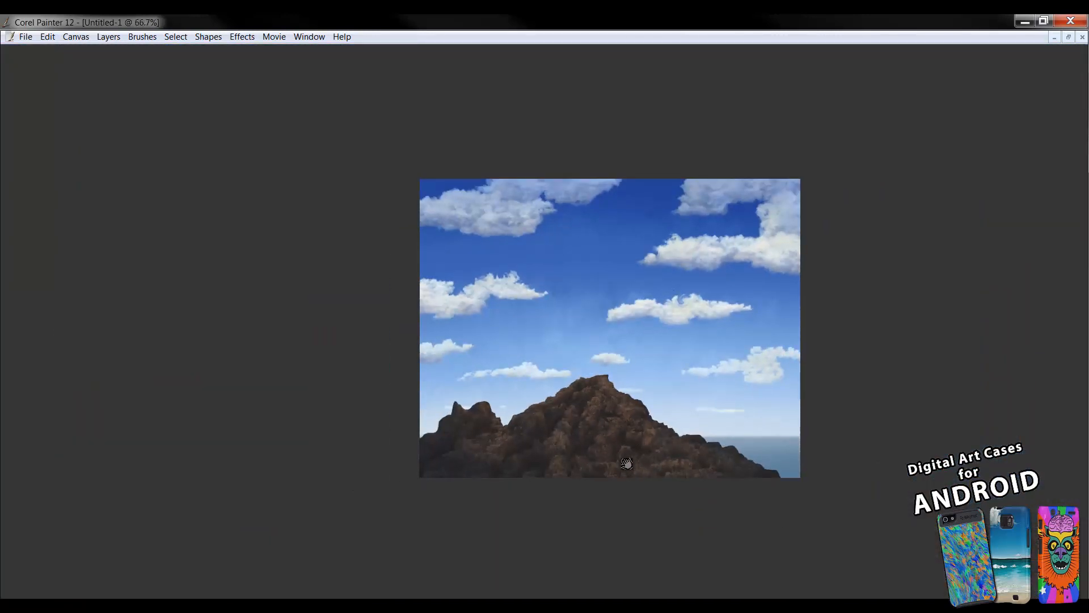
alt+click(601, 464)
drag(584, 492, 569, 502)
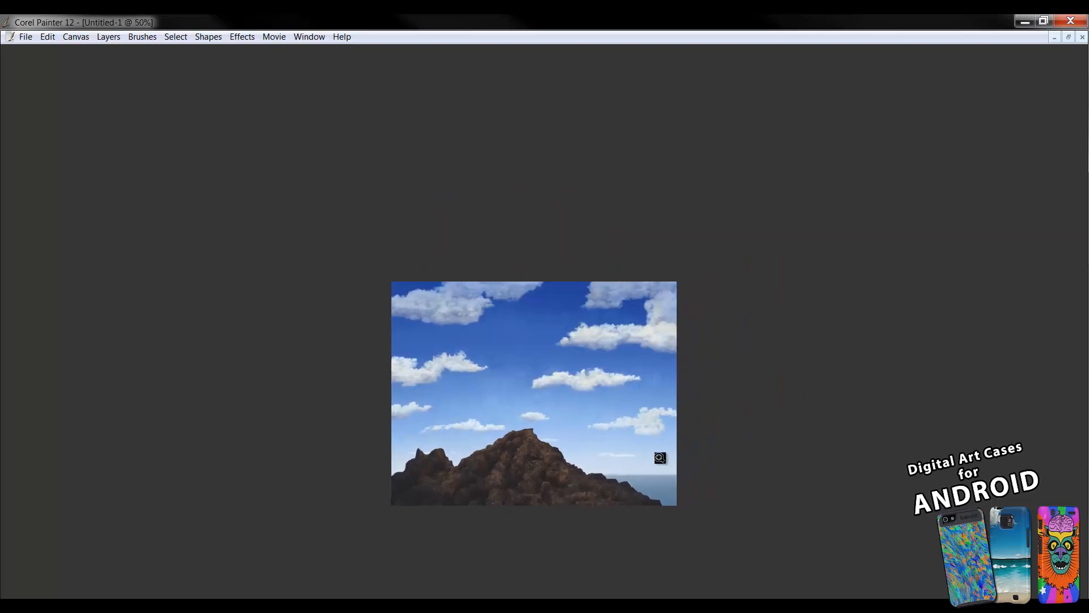
click(616, 485)
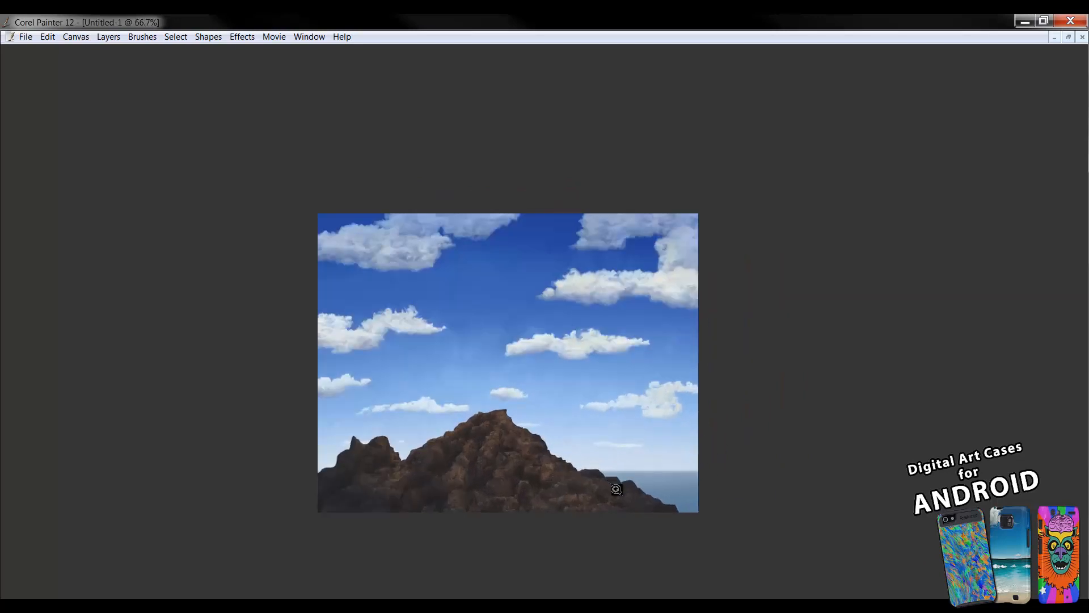
click(615, 485)
click(616, 485)
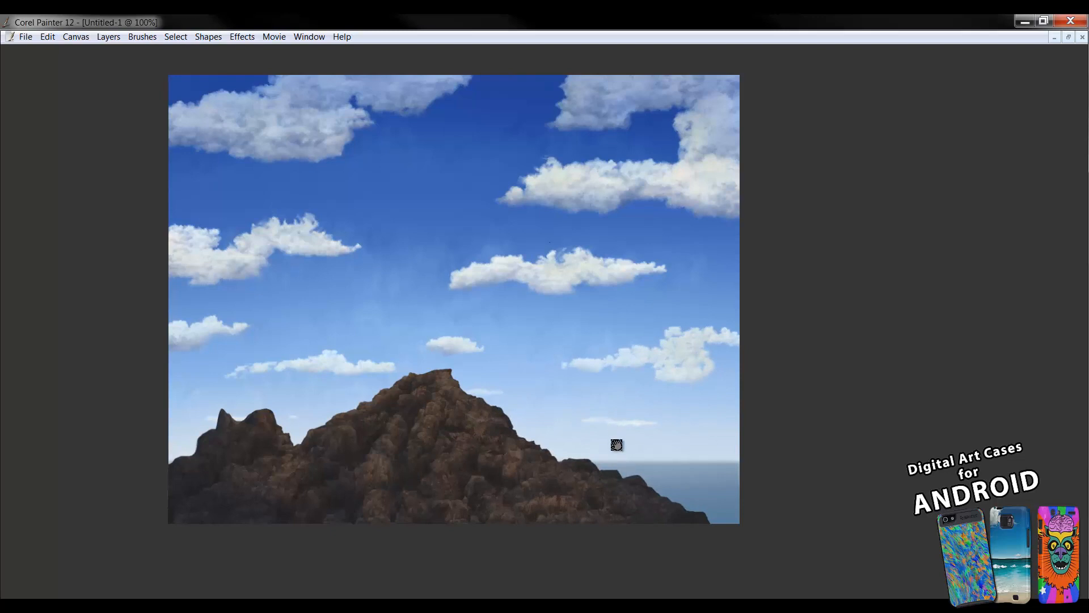
mouse_move(616, 445)
mouse_down()
mouse_move(627, 482)
mouse_move(652, 431)
mouse_move(692, 390)
mouse_up()
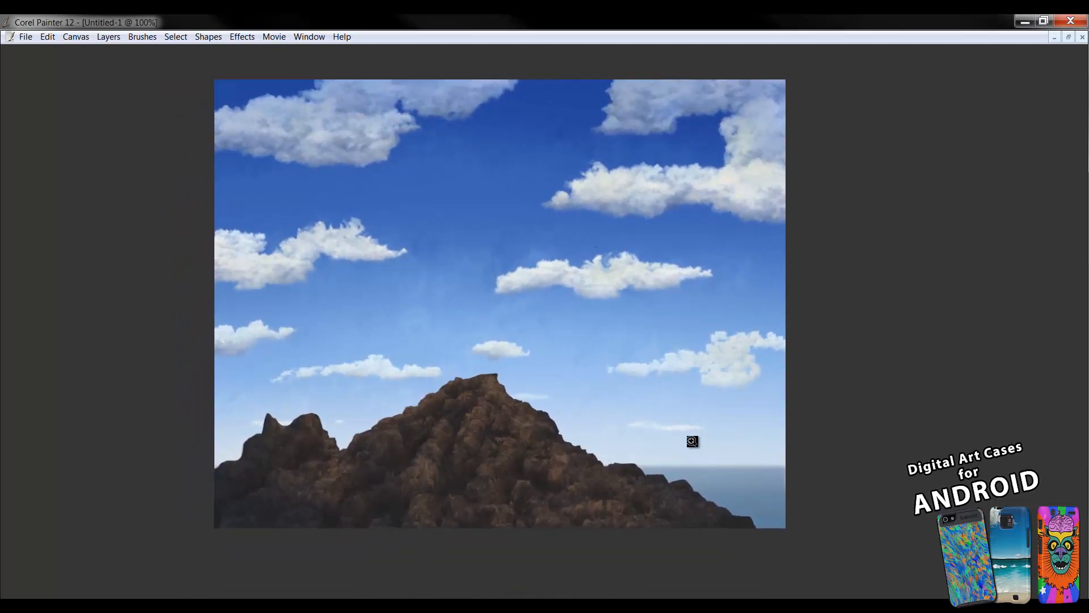
alt+click(657, 471)
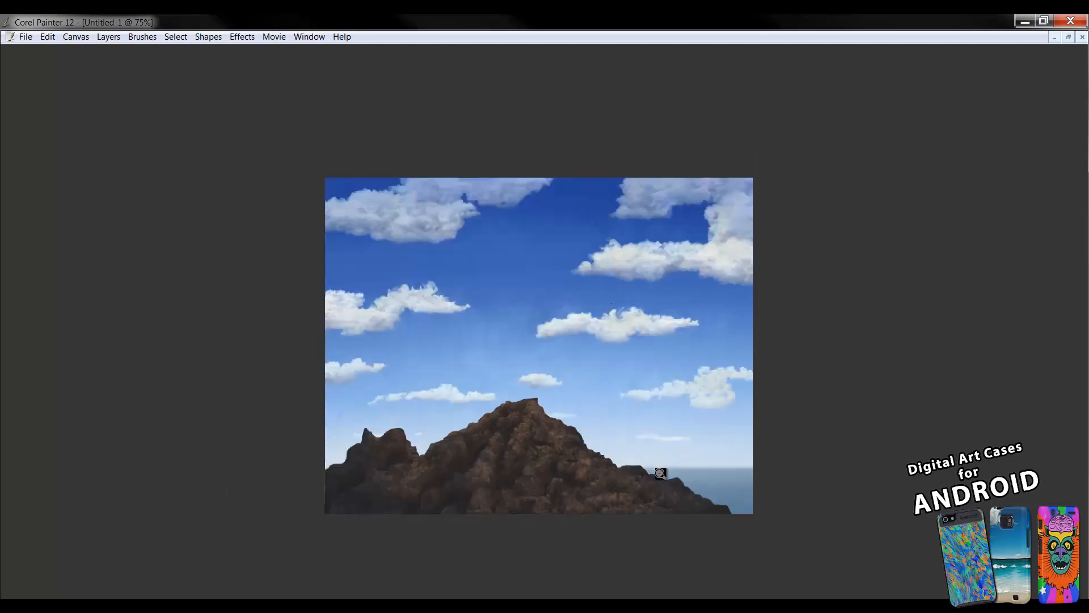
Step: Drop all layers onto the canvas to flatten the painting
key(Tab)
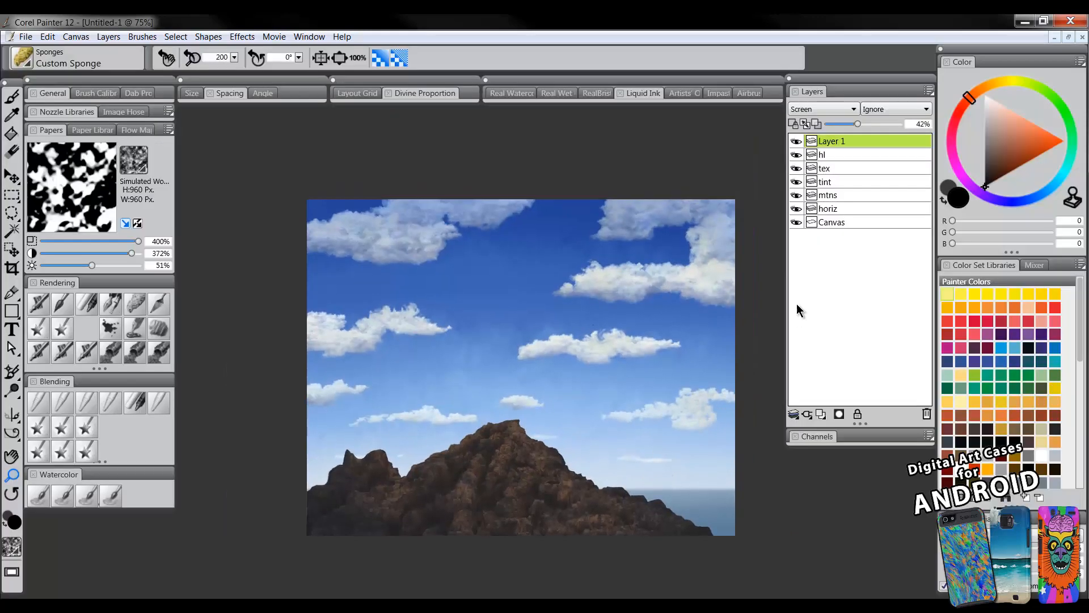
click(105, 39)
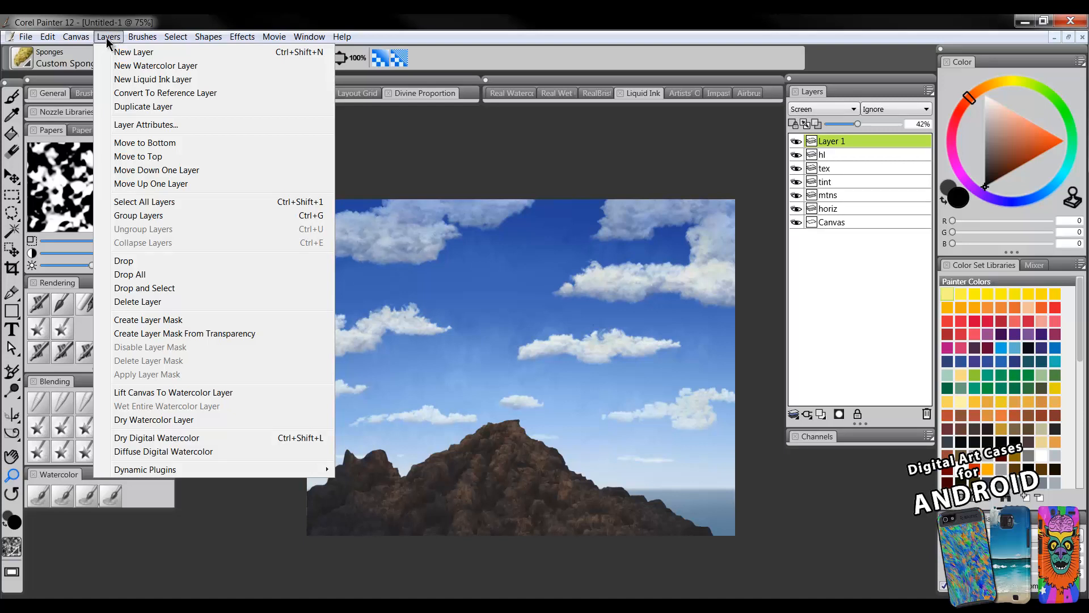
click(137, 274)
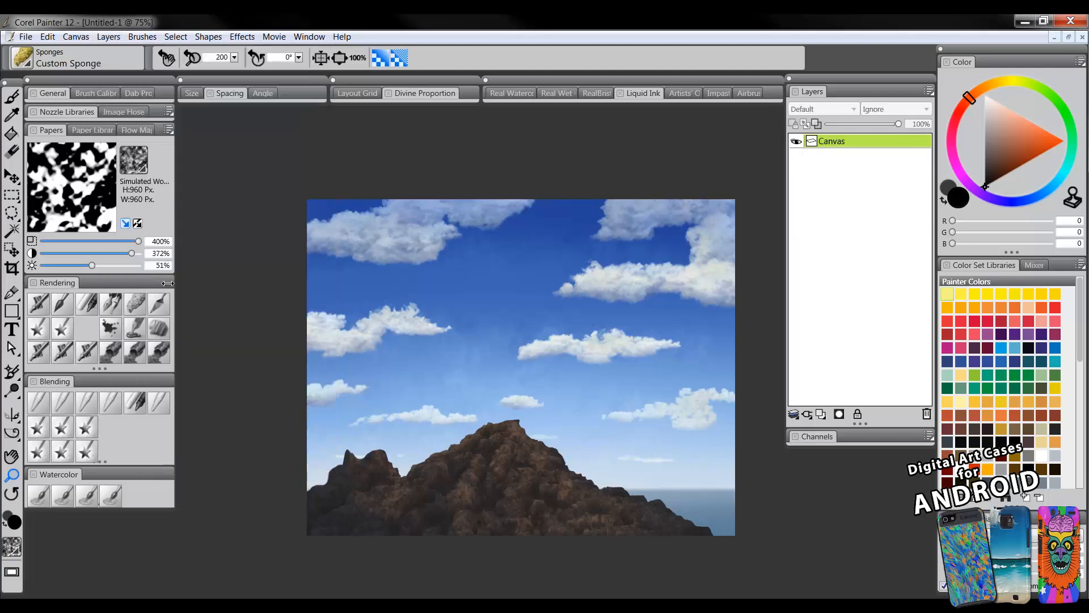
Step: Soften the mountain's outline against the sky with the Blur blender, clearing the mountain selection so both sides of the edge blend
click(512, 465)
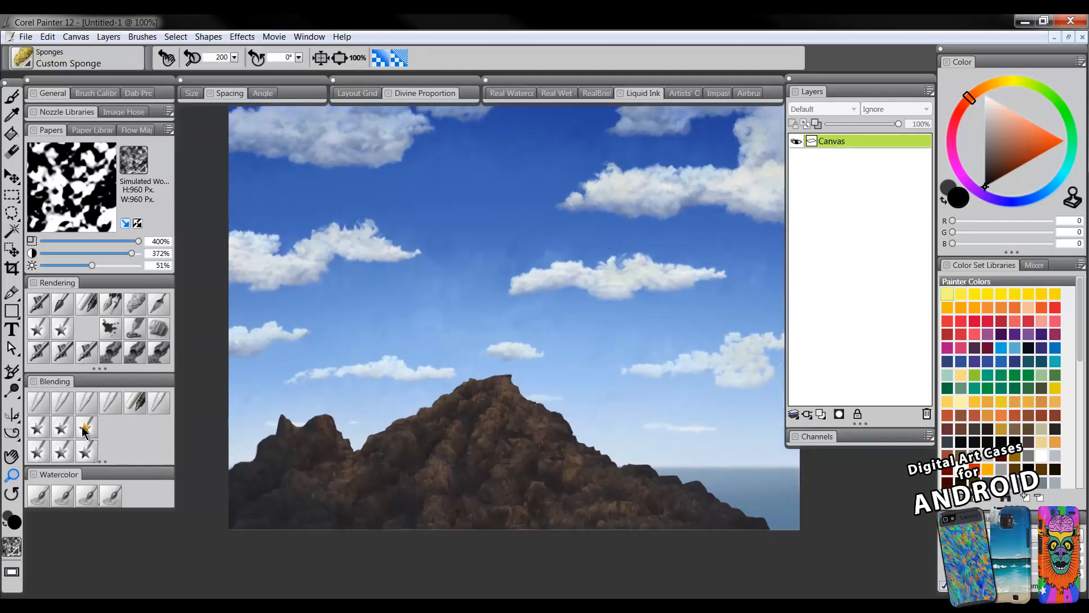
click(111, 402)
key(Tab)
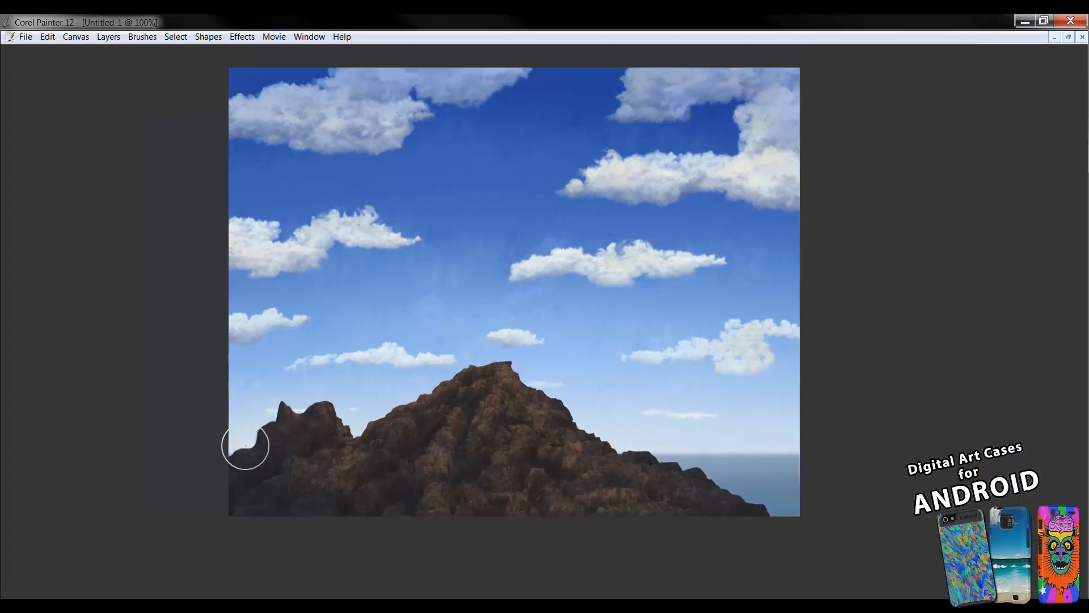
mouse_move(243, 450)
mouse_down()
mouse_move(277, 401)
mouse_move(303, 415)
mouse_move(332, 388)
mouse_move(355, 442)
mouse_move(321, 403)
mouse_move(338, 416)
mouse_move(388, 410)
mouse_move(447, 365)
mouse_move(526, 367)
mouse_move(514, 357)
mouse_move(536, 385)
mouse_move(596, 413)
mouse_move(604, 439)
mouse_move(682, 443)
mouse_move(783, 529)
mouse_move(750, 497)
mouse_move(778, 515)
mouse_move(804, 513)
mouse_move(691, 465)
mouse_up()
key(ctrl+shift+d)
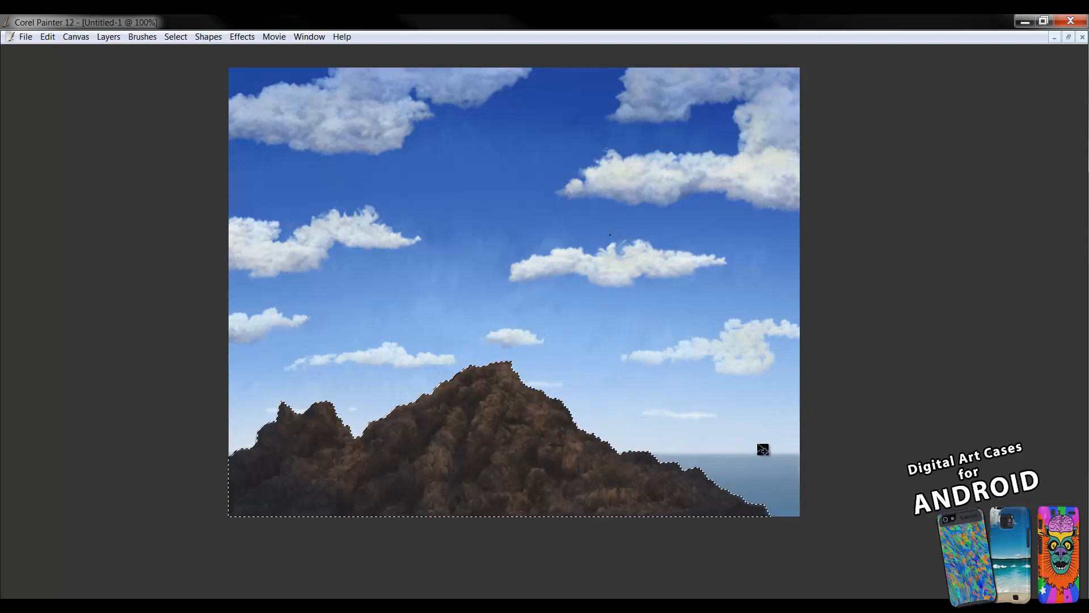
key(ctrl+d)
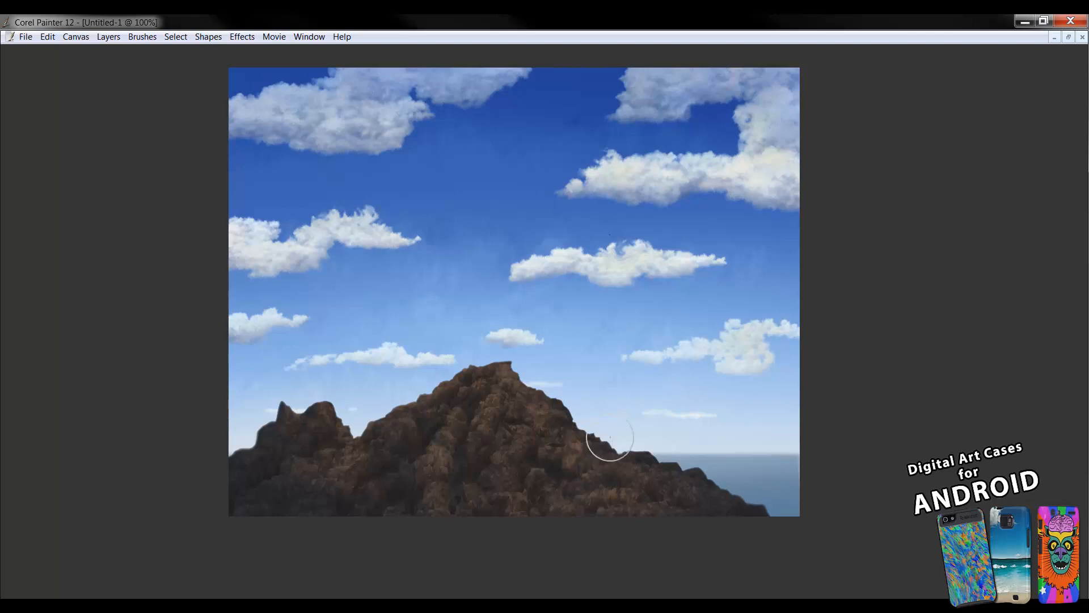
click(691, 438)
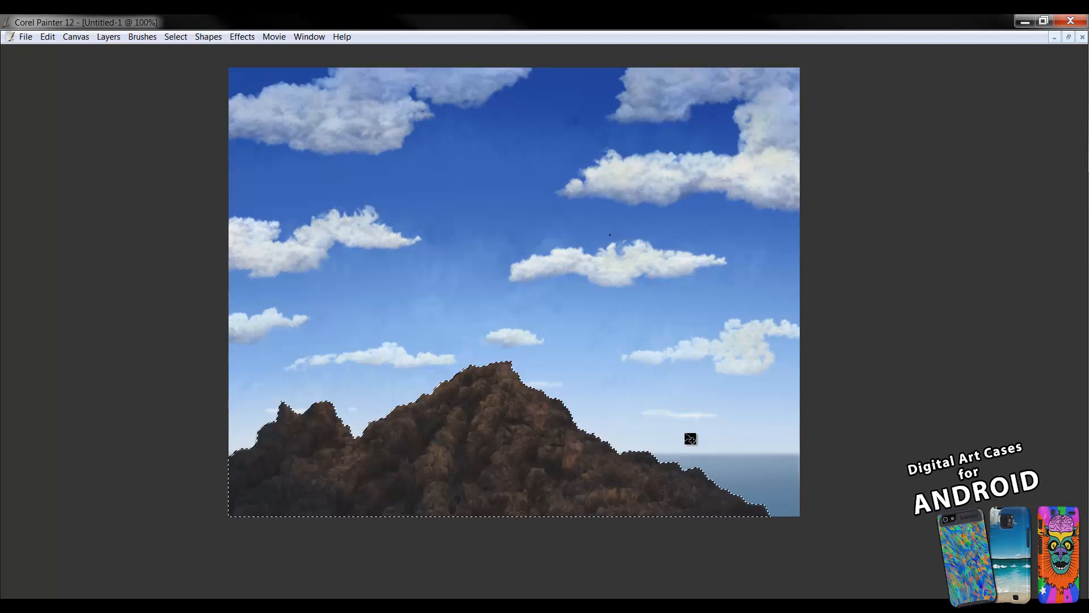
key(ctrl+d)
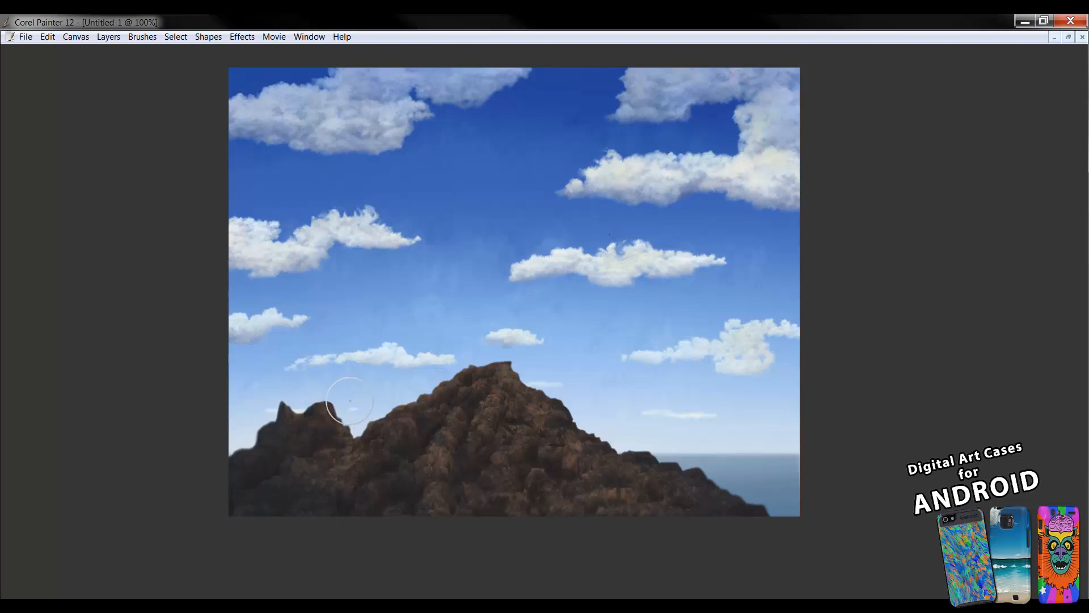
mouse_move(306, 423)
mouse_down()
mouse_move(292, 402)
mouse_move(294, 429)
mouse_move(331, 426)
mouse_move(297, 413)
mouse_move(246, 454)
mouse_up()
drag(641, 398, 626, 423)
key(Tab)
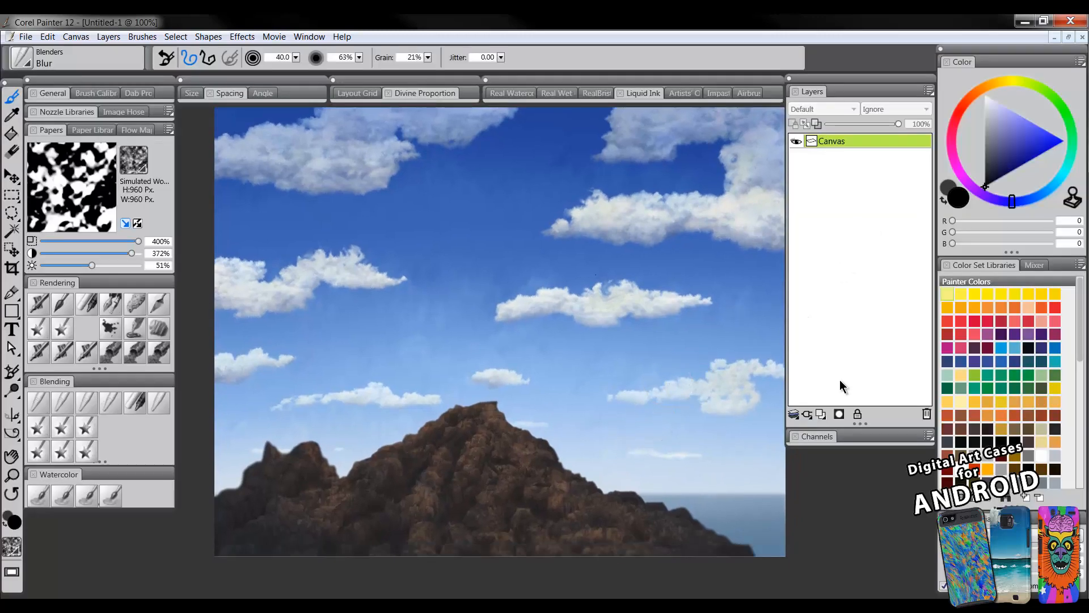
Step: Add a new layer named vignette above the canvas and set its blending to Multiply
click(820, 414)
double_click(840, 141)
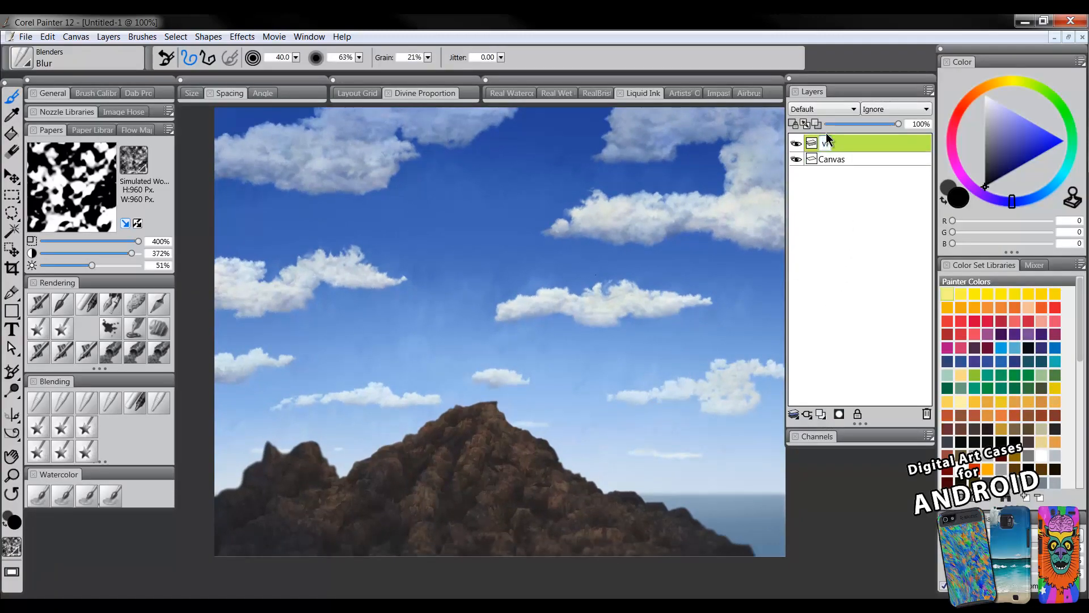
text(vignette)
key(Return)
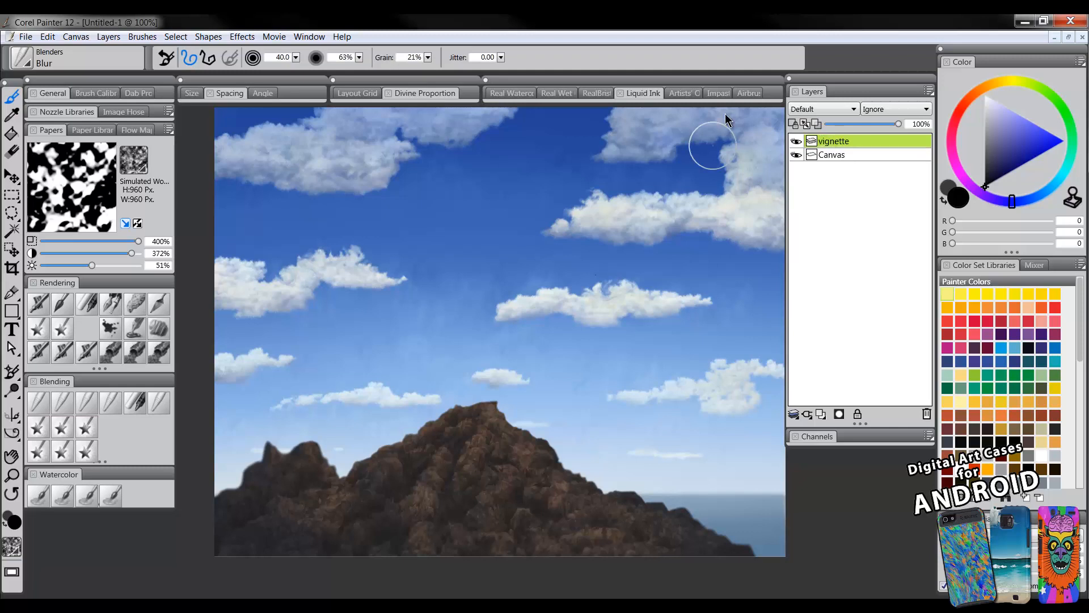
click(829, 111)
click(803, 213)
Step: Airbrush a muted blue (R 134, G 134, B 174) vignette around the painting's edges at size 136.5 and set the layer's opacity to 45%
drag(1009, 149, 997, 131)
click(39, 304)
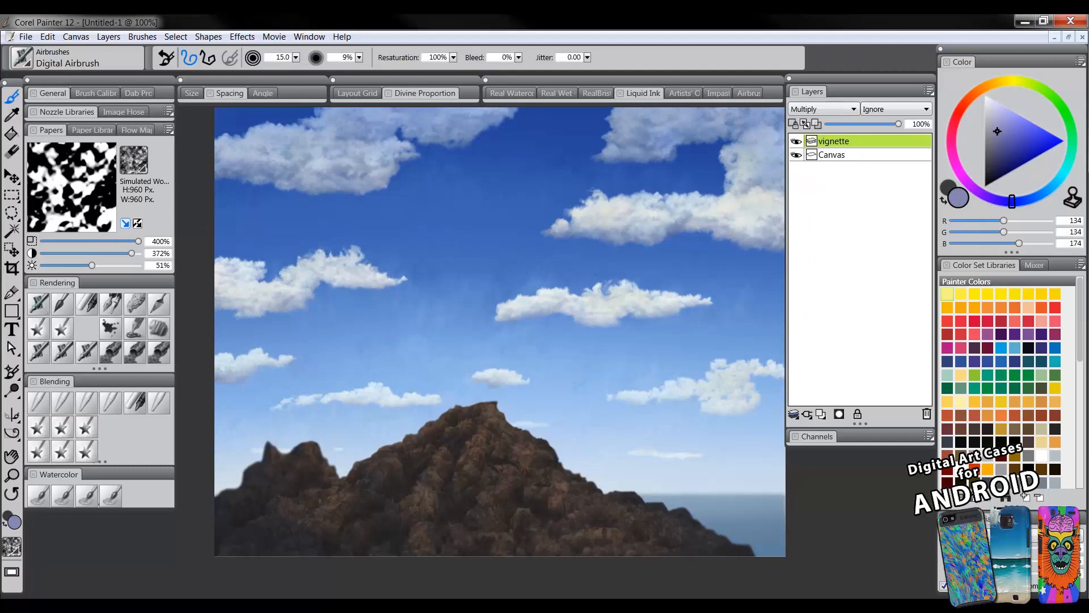
key(Tab)
mouse_move(227, 107)
mouse_down()
mouse_move(461, 73)
mouse_move(802, 114)
mouse_move(851, 134)
mouse_move(825, 177)
mouse_move(478, 92)
mouse_move(136, 261)
mouse_move(146, 340)
mouse_move(175, 339)
mouse_move(362, 589)
mouse_move(762, 570)
mouse_move(263, 522)
mouse_move(761, 522)
mouse_move(812, 185)
mouse_move(868, 197)
mouse_up()
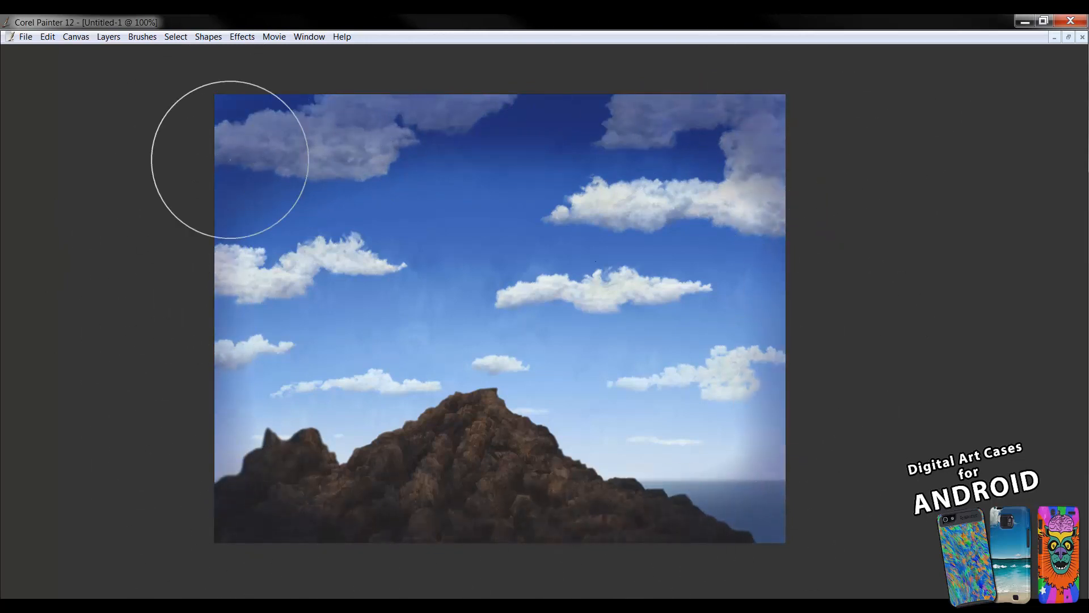
key(Tab)
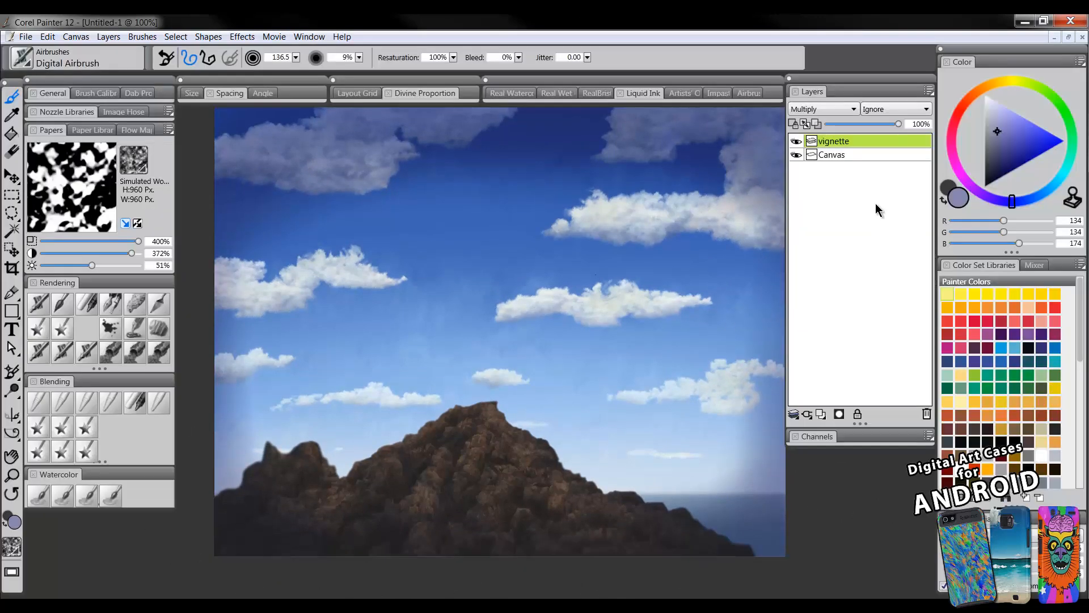
drag(884, 125, 861, 126)
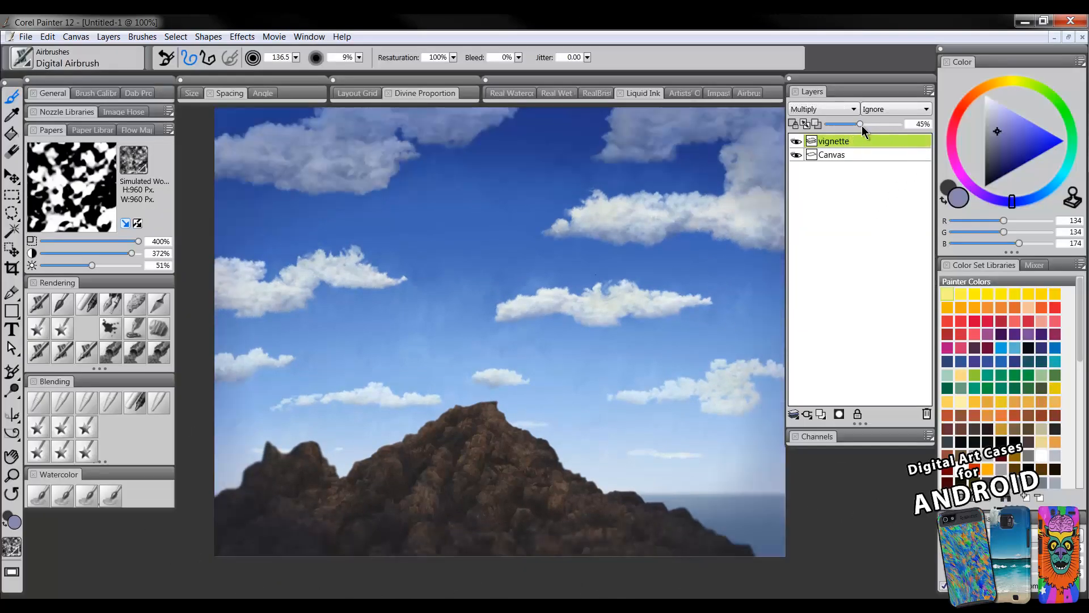
Step: Examine the vignette's effect on the overall composition at magnifications between 66.7% and 100%
click(11, 475)
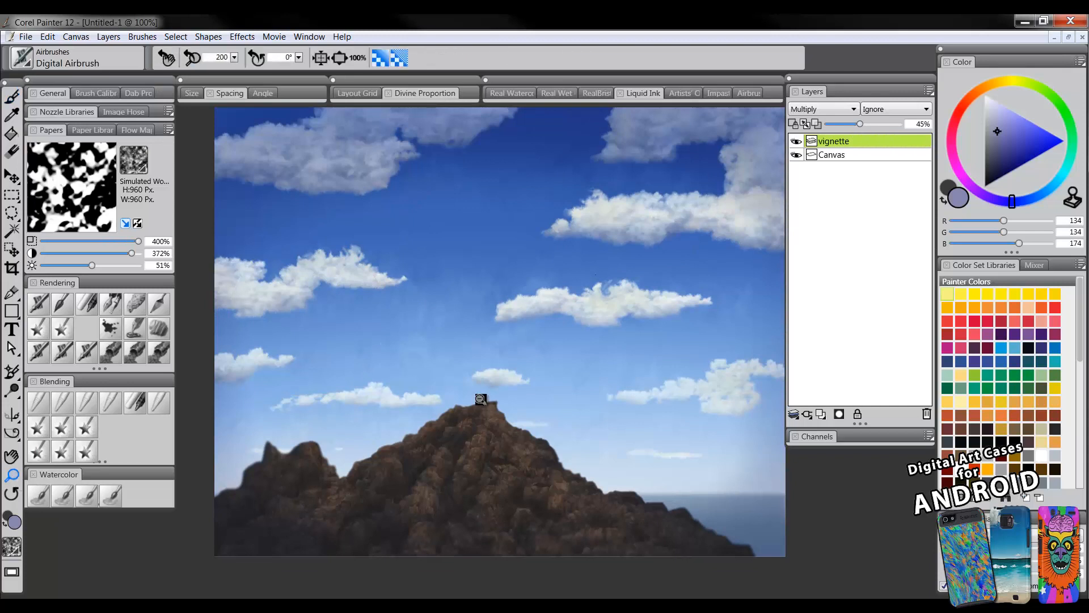
alt+click(482, 407)
alt+click(482, 407)
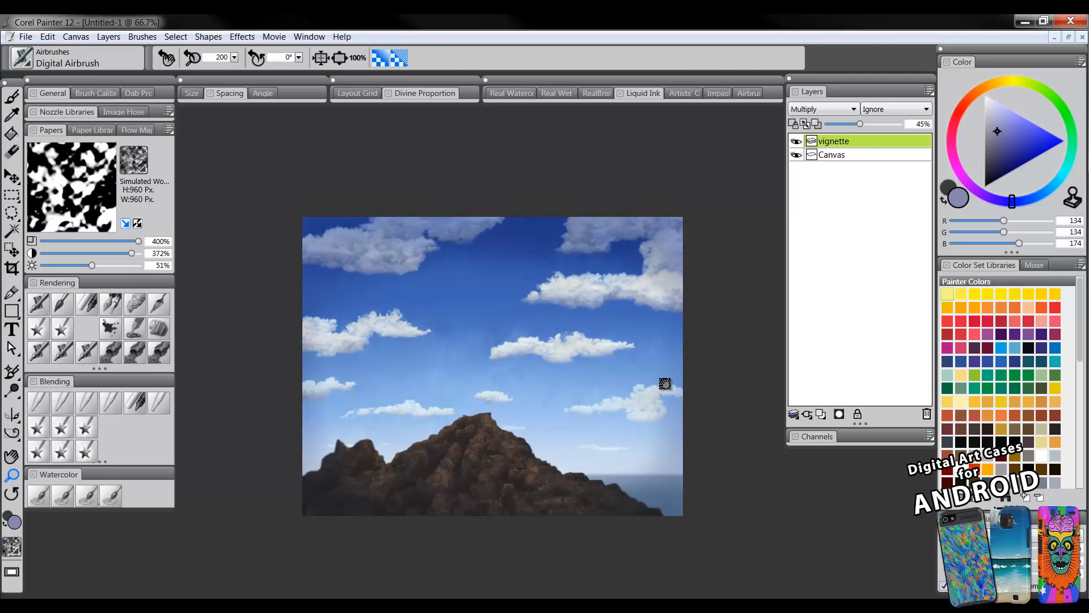
drag(651, 390, 648, 410)
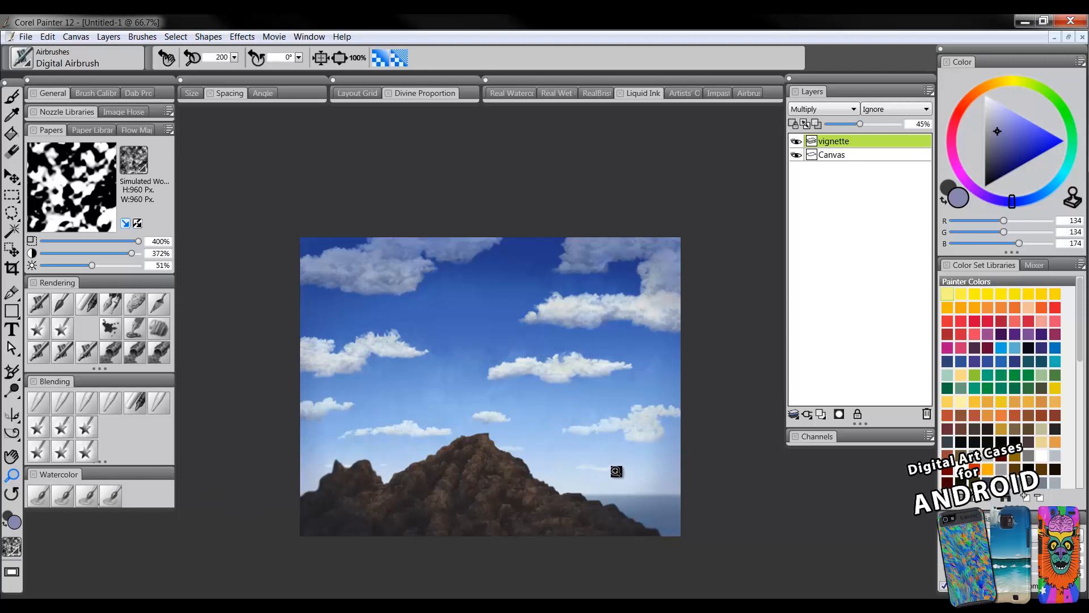
click(534, 509)
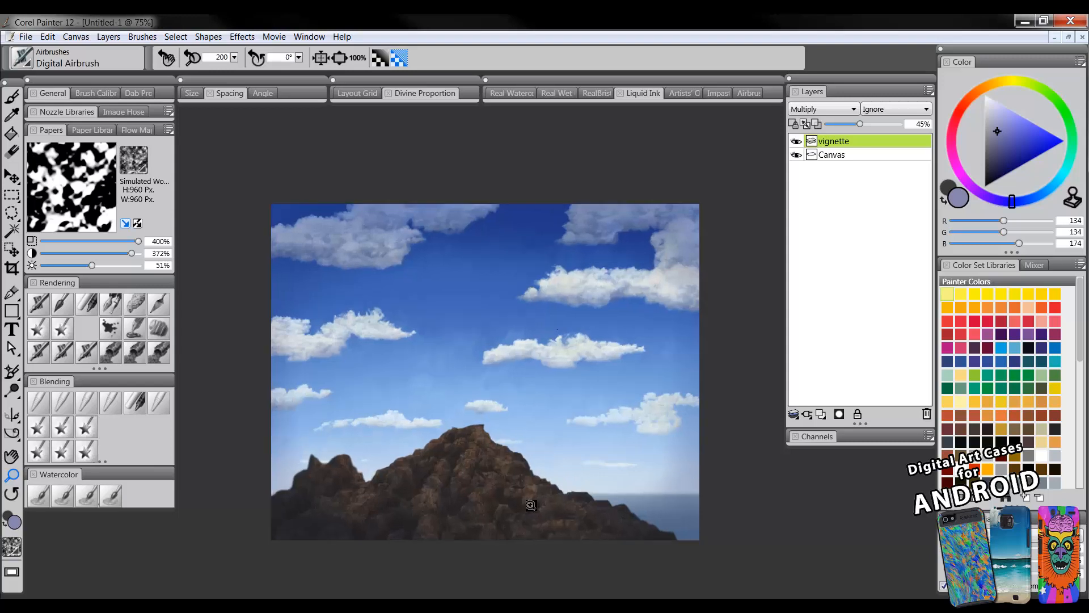
click(543, 503)
drag(547, 503, 562, 526)
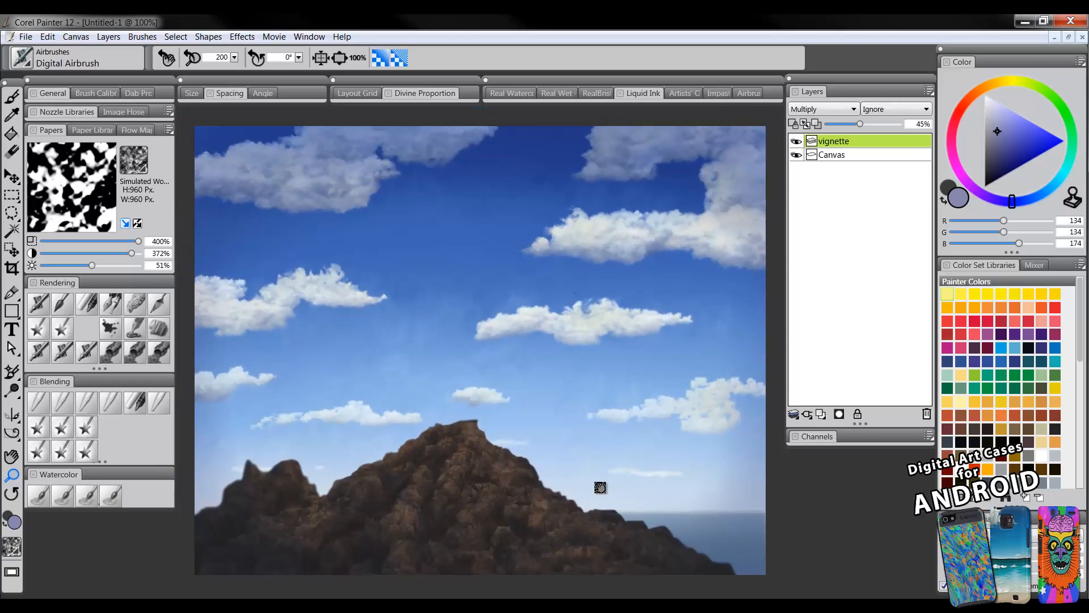